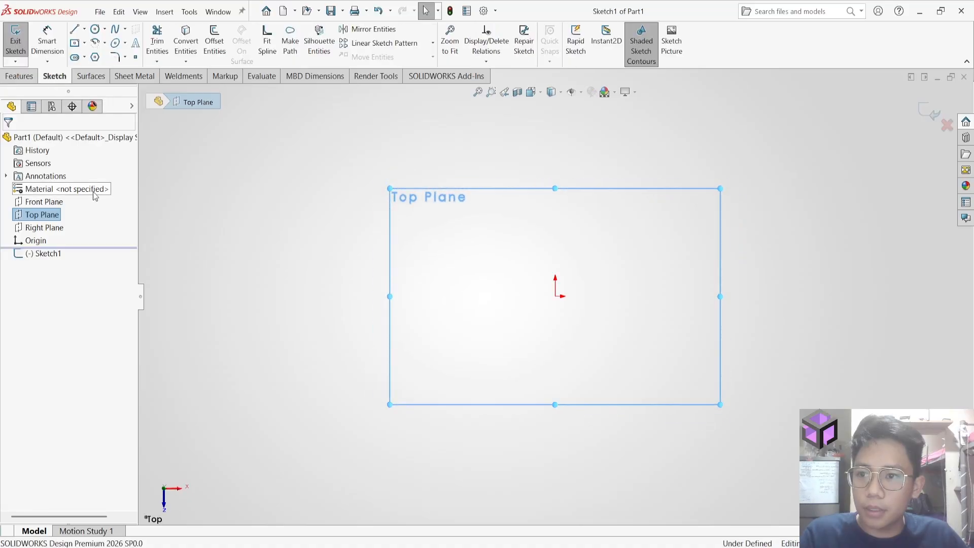
Leave the empty sketch and start a new sketch on the Top Plane
click(13, 45)
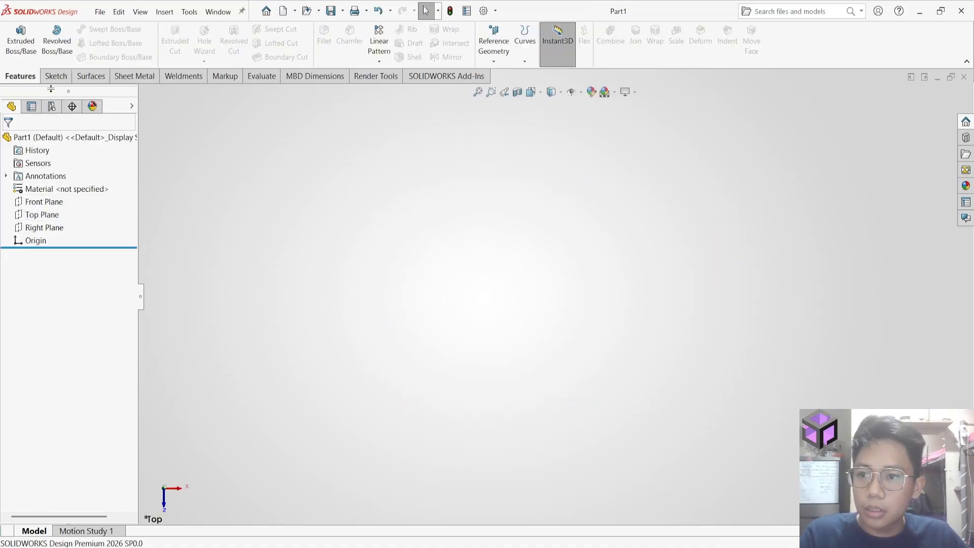
click(43, 214)
click(55, 76)
click(15, 41)
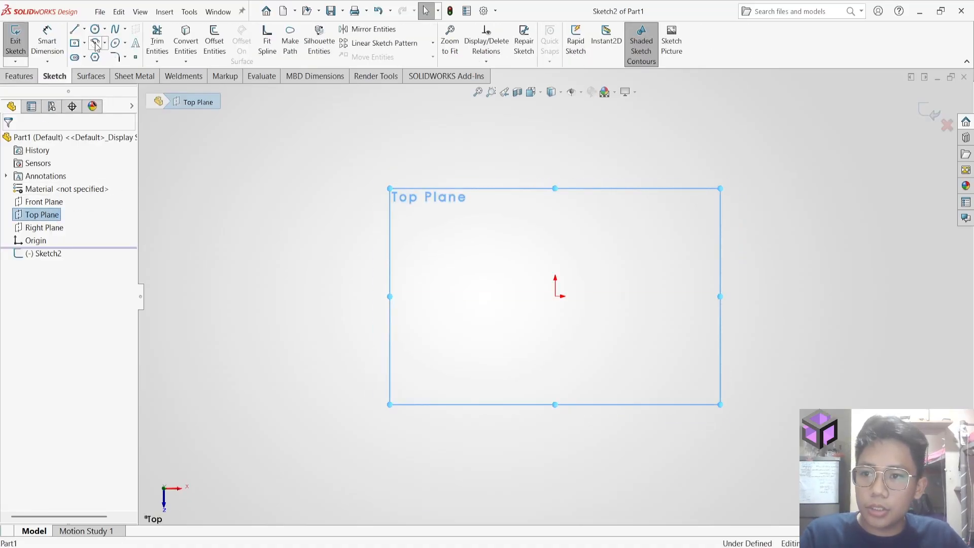
Sketch a circle of about 56 mm radius at the origin, one of about 26 mm radius to its left and a smaller one to its right, centres aligned
click(82, 30)
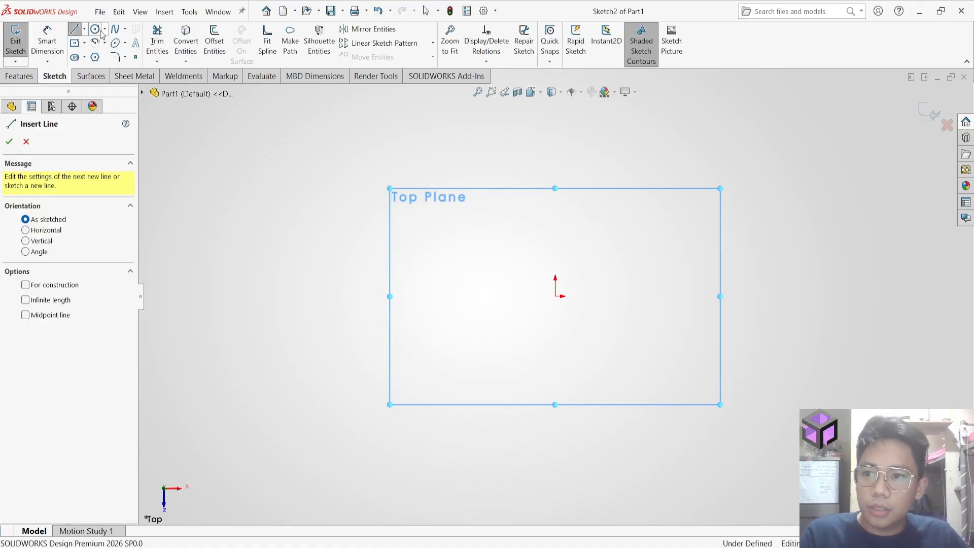
click(100, 32)
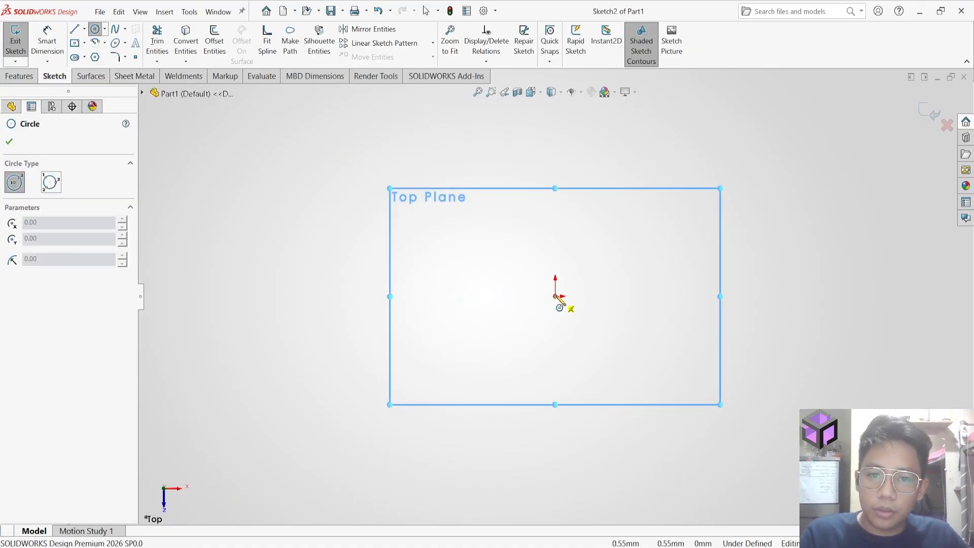
click(555, 296)
click(498, 208)
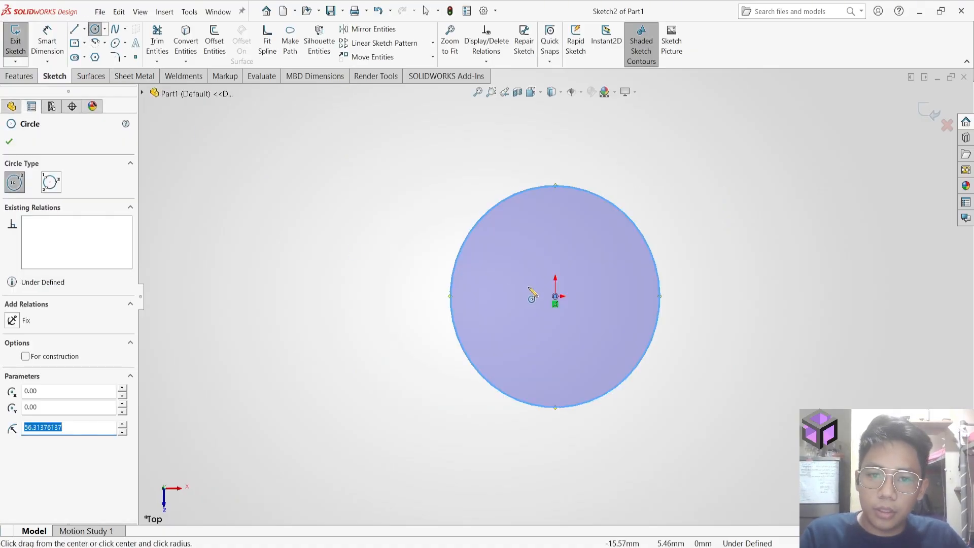
click(412, 296)
click(409, 245)
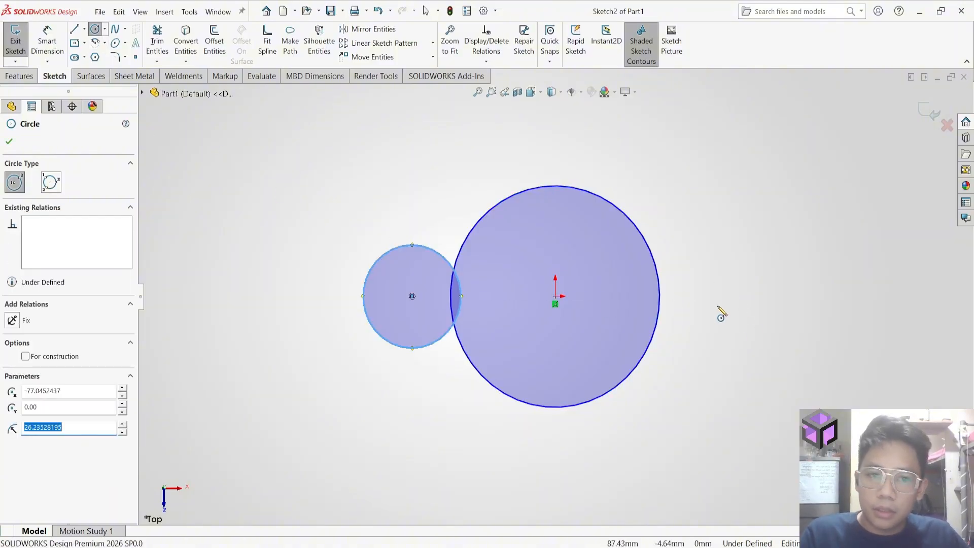
click(717, 296)
click(736, 276)
key(Escape)
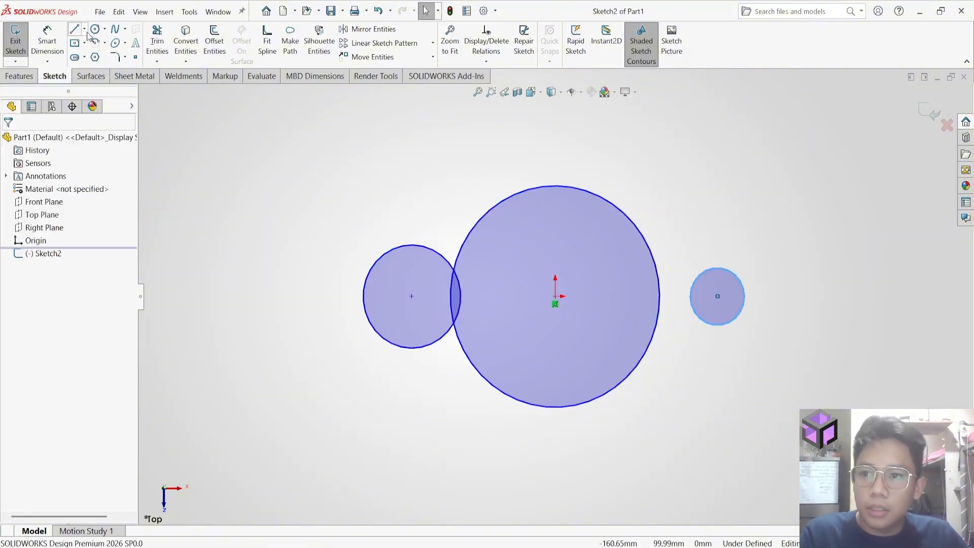
Draw a horizontal centerline from the left circle's center to the right circle's center
click(85, 29)
click(91, 53)
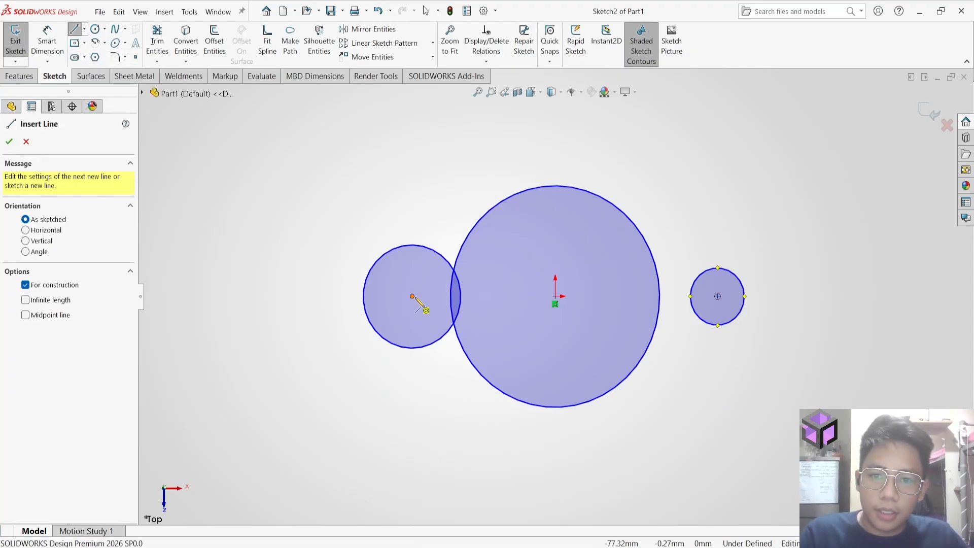
click(412, 297)
click(717, 296)
key(Escape)
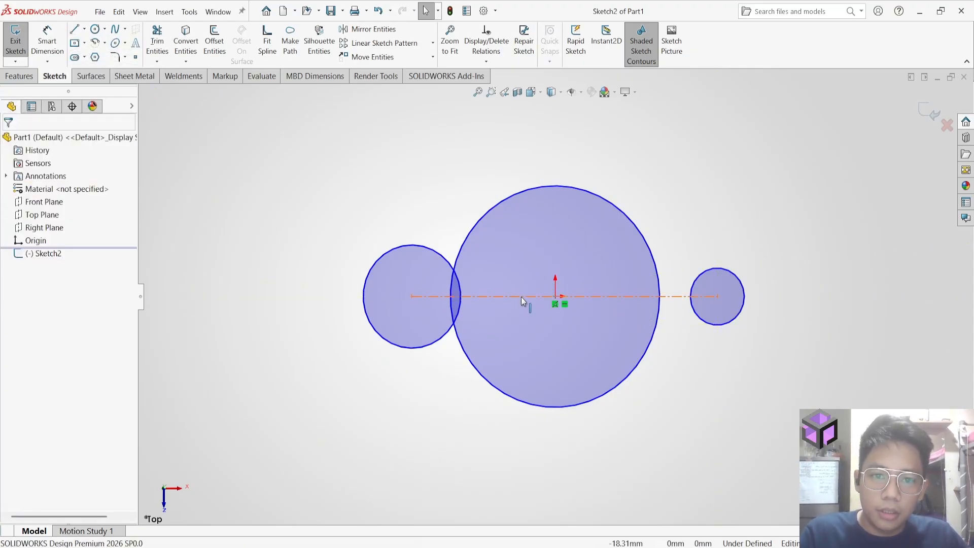
Apply a Midpoint relation between the horizontal centerline and the central circle's center at the origin
click(521, 297)
click(555, 296)
ctrl+click(553, 297)
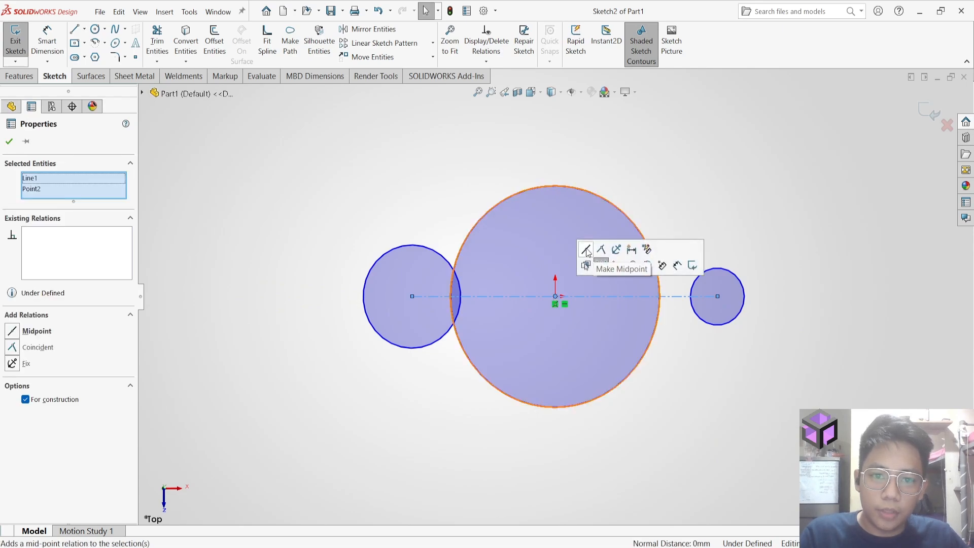
click(586, 250)
click(216, 370)
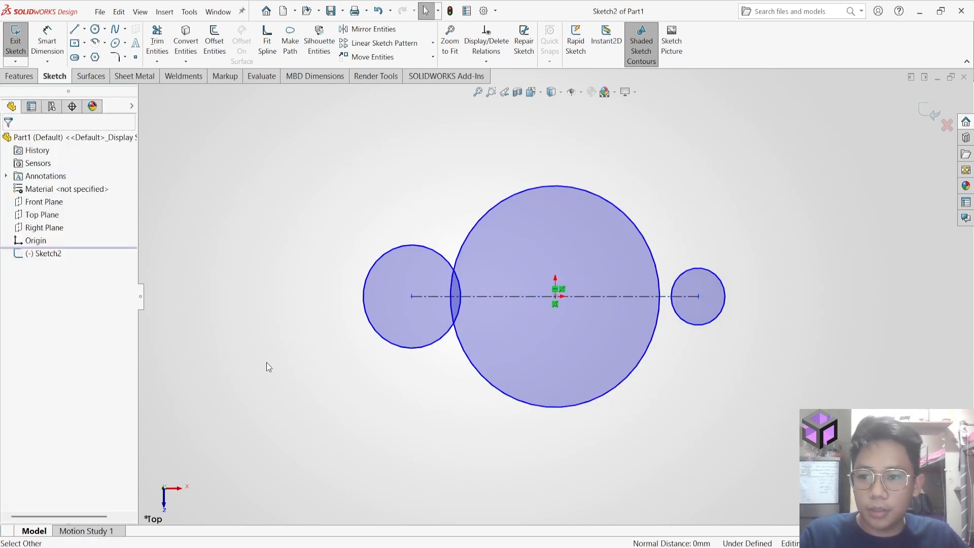
Draw a short vertical centerline upward from the origin inside the central circle
click(84, 29)
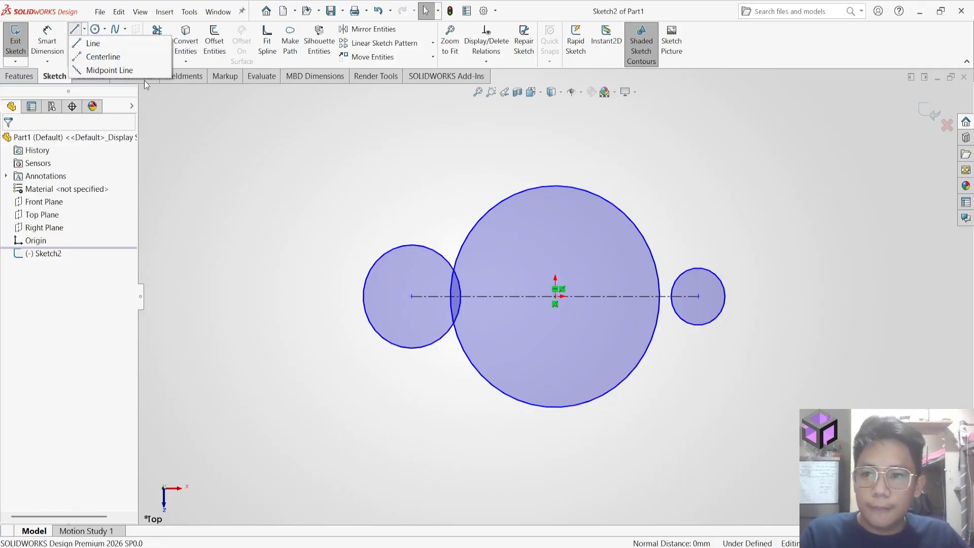
click(97, 54)
click(555, 296)
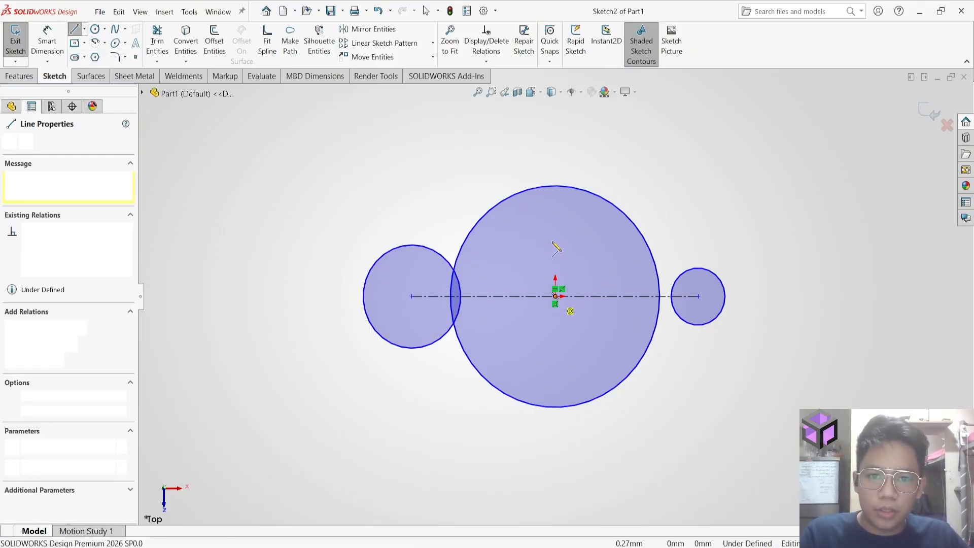
click(556, 239)
key(Escape)
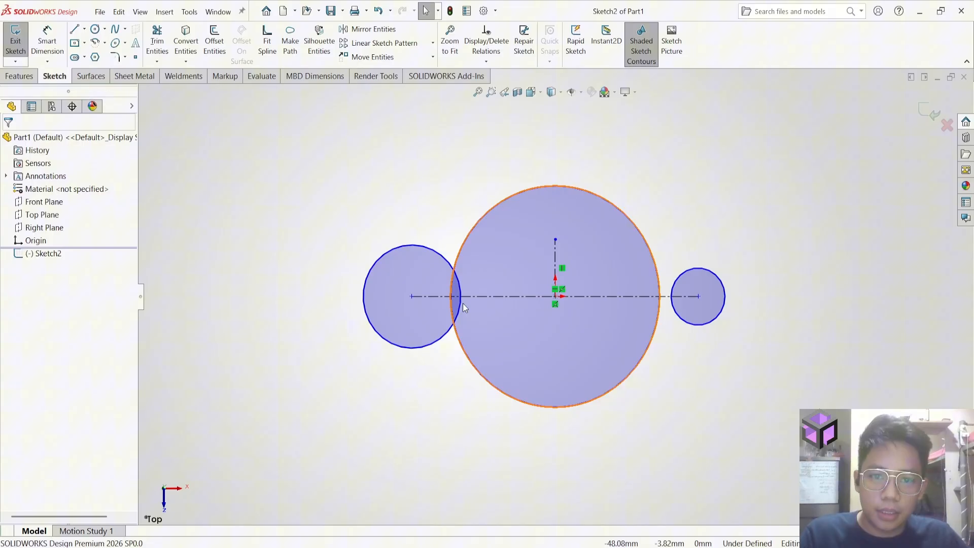
Make the centers of the two outer circles symmetric about the vertical centerline
click(412, 297)
ctrl+click(698, 296)
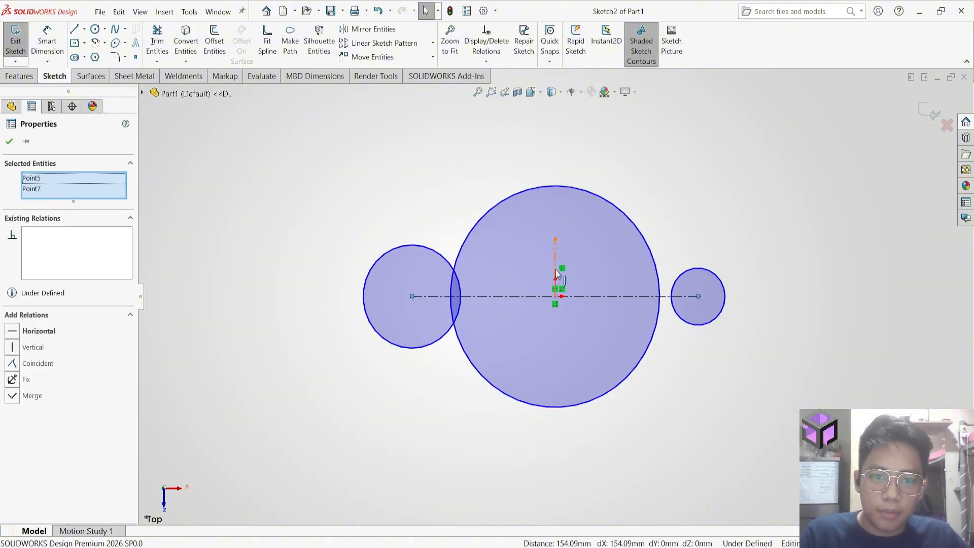
ctrl+click(555, 269)
click(590, 222)
click(394, 161)
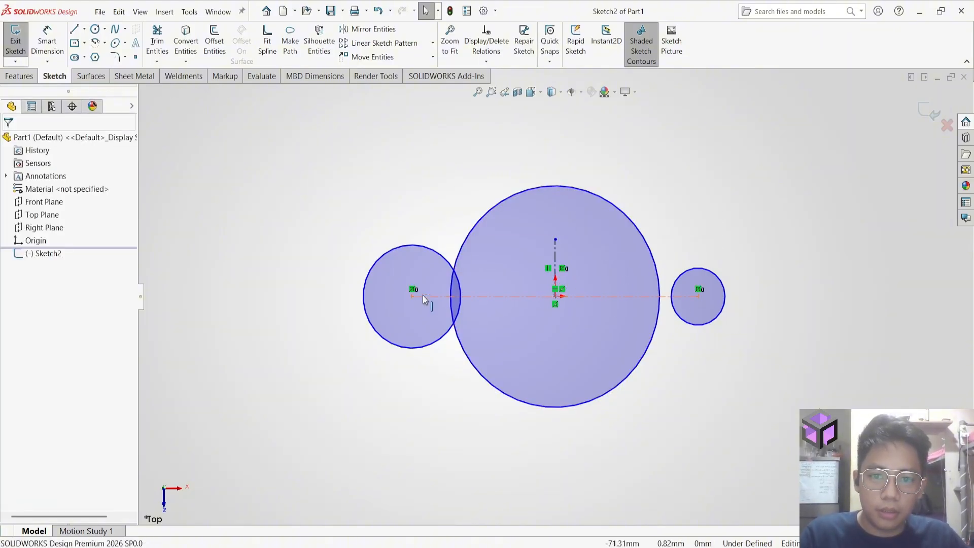
Move the left circle's center outward to about 85 mm from the origin so it clears the central circle
click(513, 290)
key(Escape)
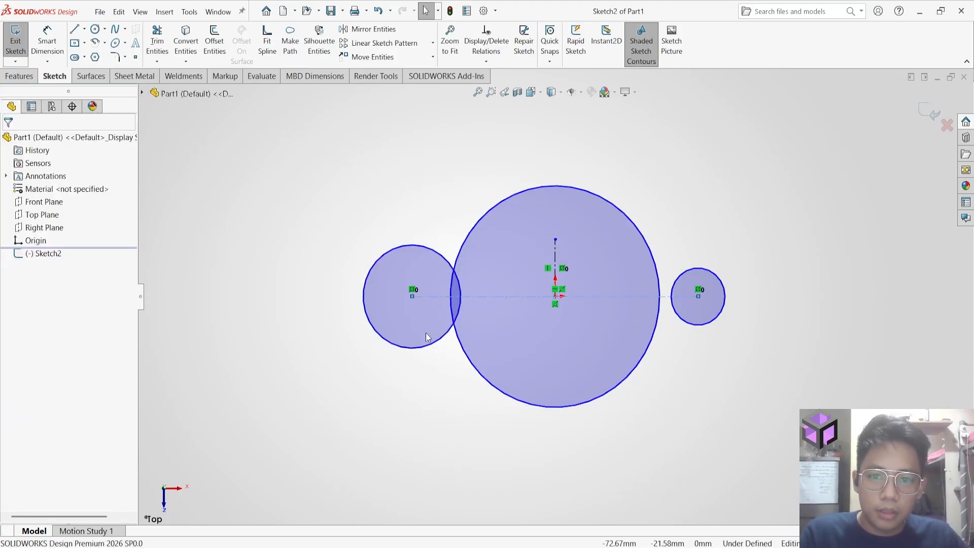
mouse_move(412, 300)
mouse_down()
mouse_move(477, 303)
mouse_move(397, 299)
mouse_up()
click(468, 443)
Check the outer circles in the PDF drawing in the browser, and apply an Equal relation to the two outer circles in SOLIDWORKS
key(alt+Tab)
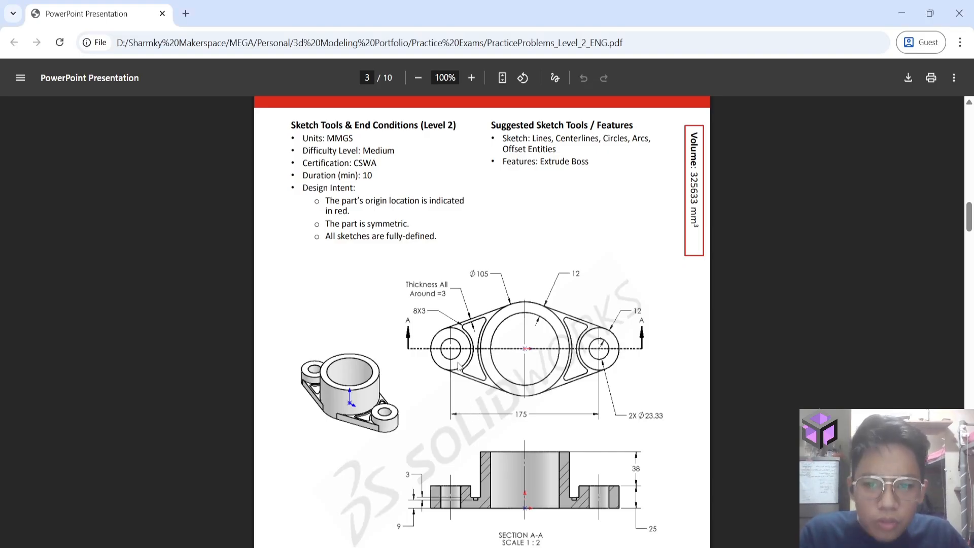
key(alt+Tab)
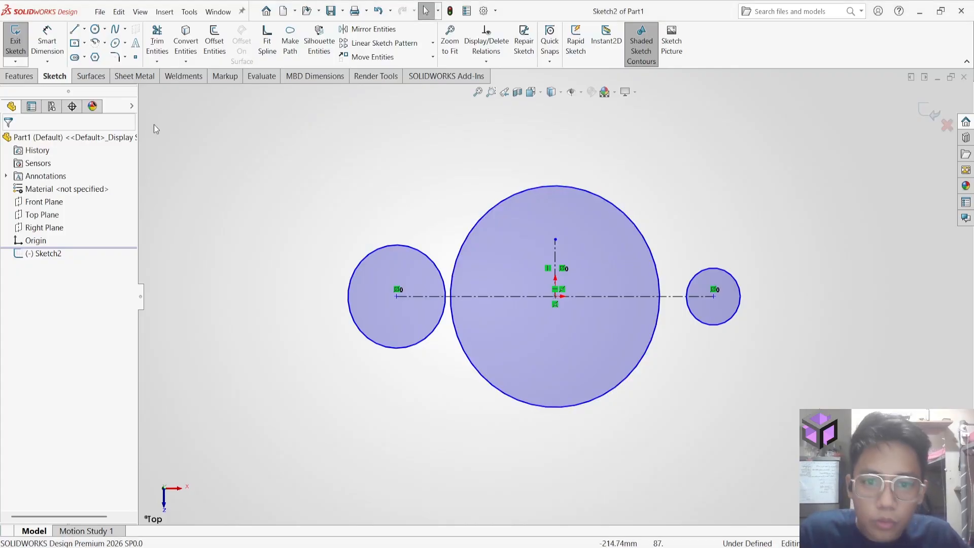
click(367, 296)
ctrl+click(710, 270)
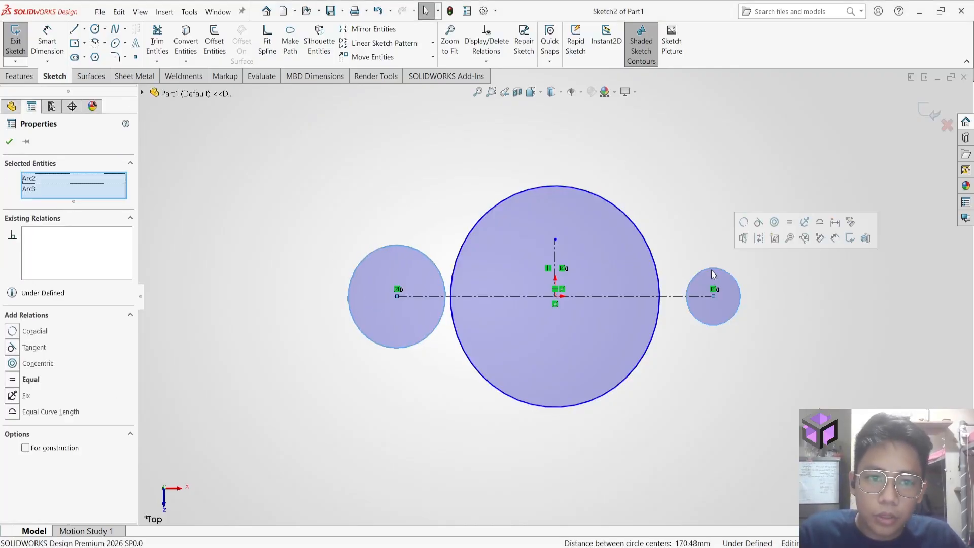
click(804, 223)
key(Escape)
Dimension the left circle's diameter as 12 mm
click(46, 39)
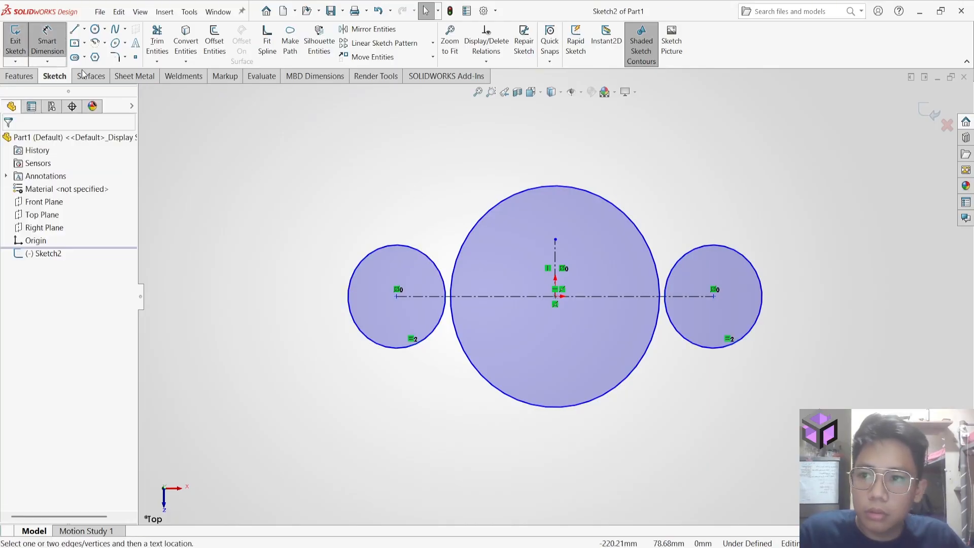
click(383, 349)
click(343, 437)
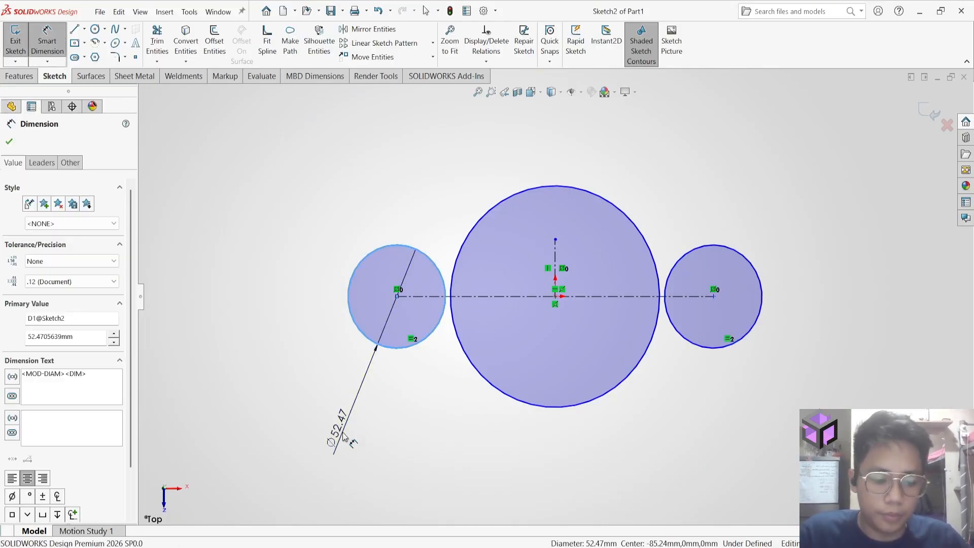
text(12)
key(Return)
Consult the PDF drawing in the browser and dimension the central circle's diameter as 105 mm in SOLIDWORKS
key(alt+Tab)
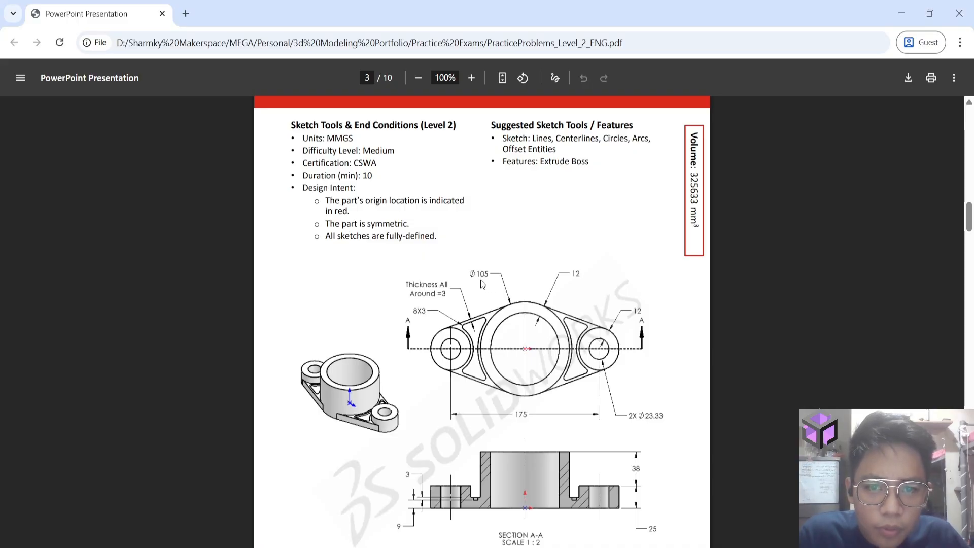
key(alt+Tab)
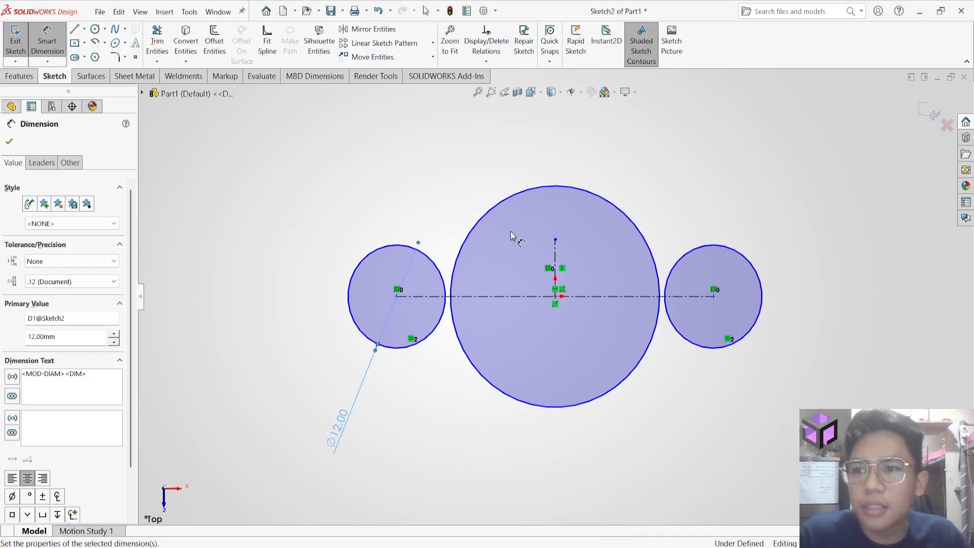
click(473, 232)
click(446, 190)
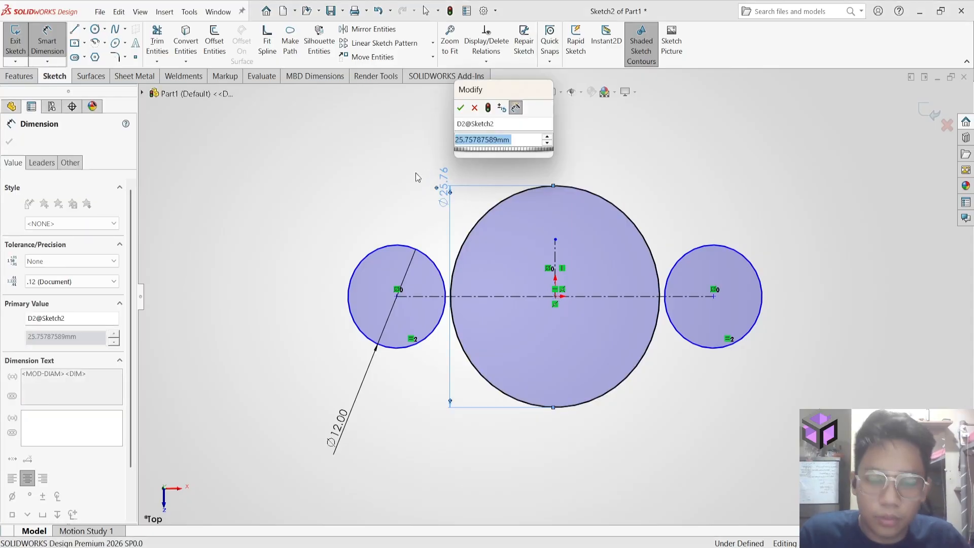
text(105)
key(Return)
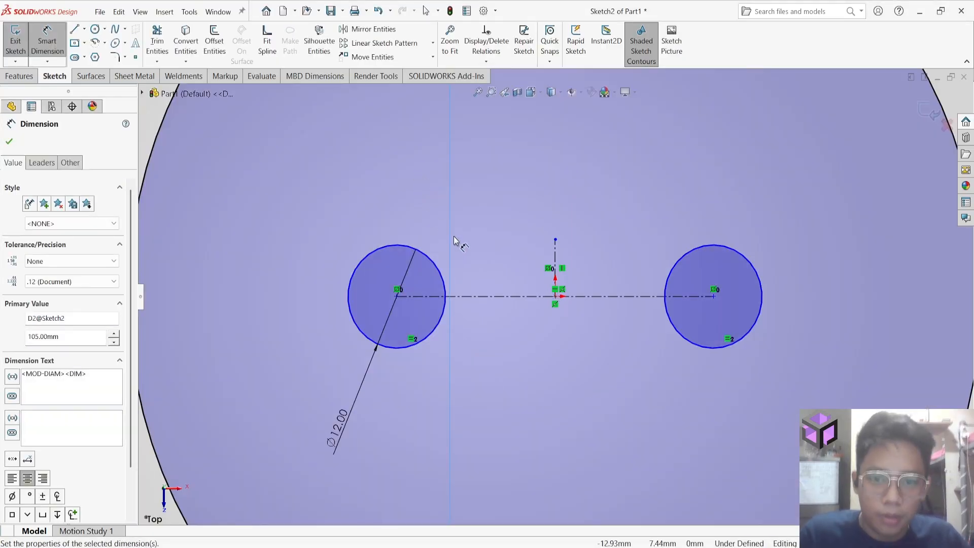
Recheck the outer circles in the PDF drawing and set the left circle's diameter to 24 mm in SOLIDWORKS
scroll(464, 244, down, 3)
scroll(469, 248, up, 5)
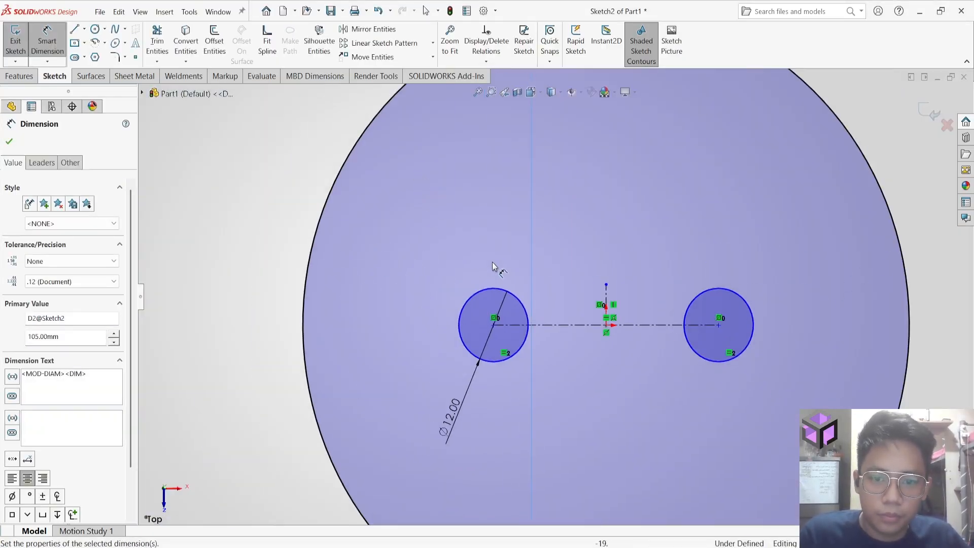
scroll(513, 250, down, 3)
key(alt+Tab)
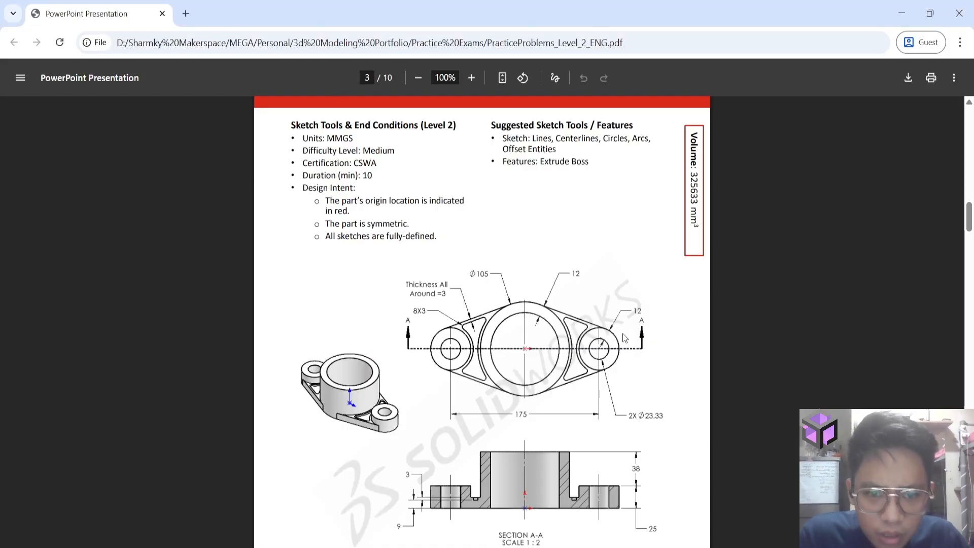
key(alt+Tab)
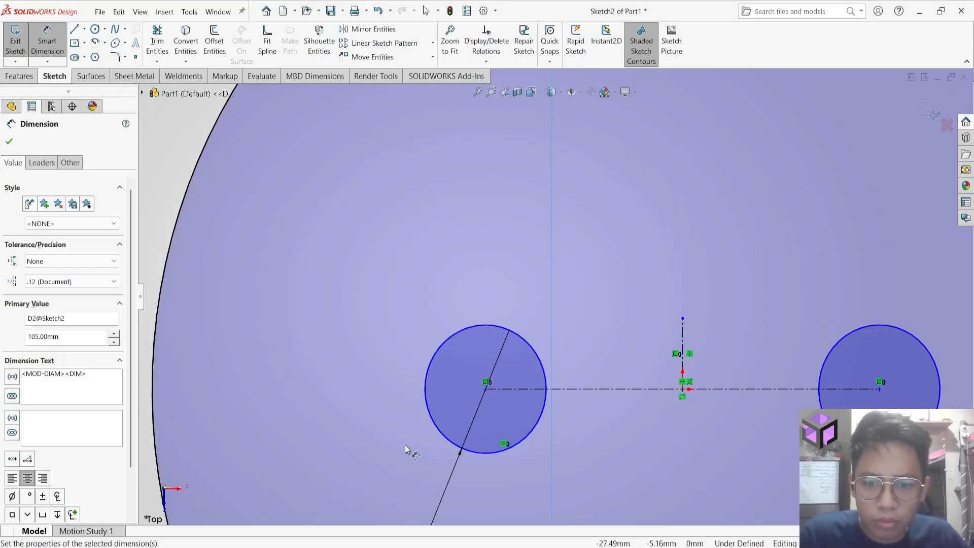
scroll(405, 443, down, 3)
scroll(426, 447, up, 6)
double_click(550, 354)
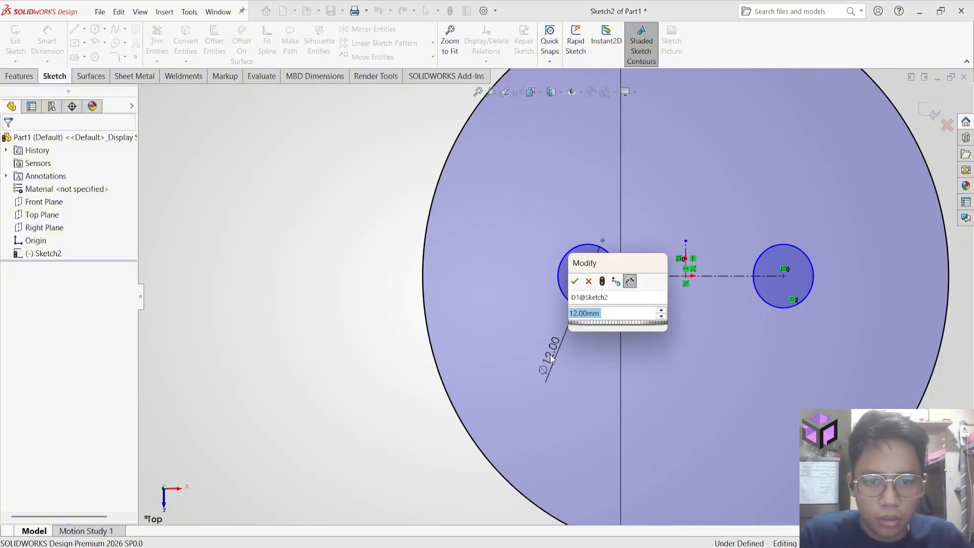
text(15)
key(Return)
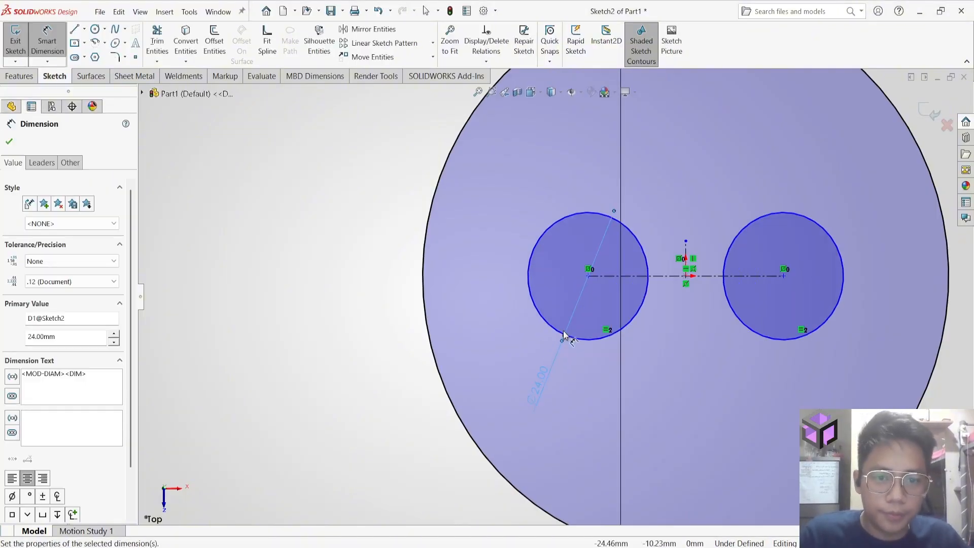
key(Escape)
Move the left circle's center outward to about 78 mm from the origin and consult the PDF drawing for the outer holes' dimensions
scroll(582, 295, down, 5)
scroll(582, 295, up, 6)
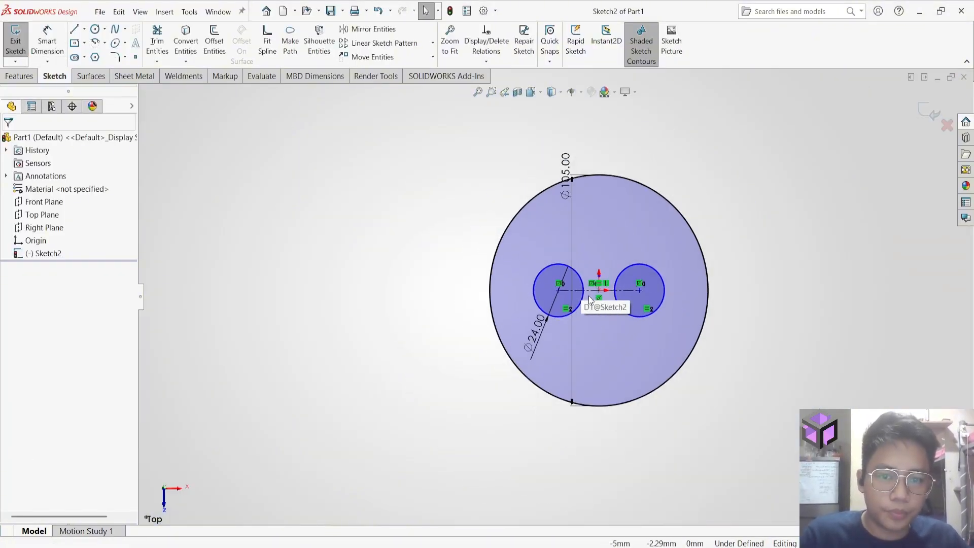
mouse_move(558, 290)
mouse_down()
mouse_move(413, 294)
mouse_move(437, 292)
mouse_up()
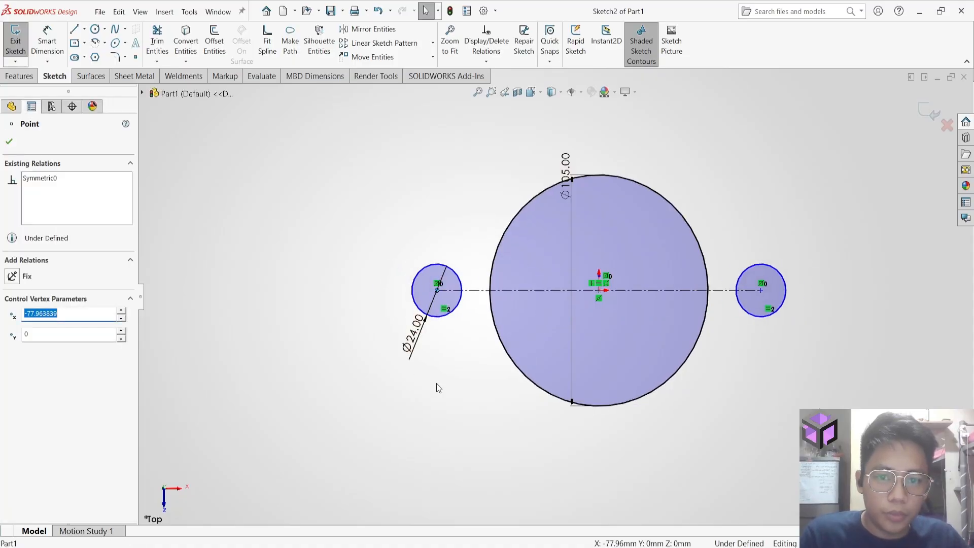
click(436, 383)
key(alt+Tab)
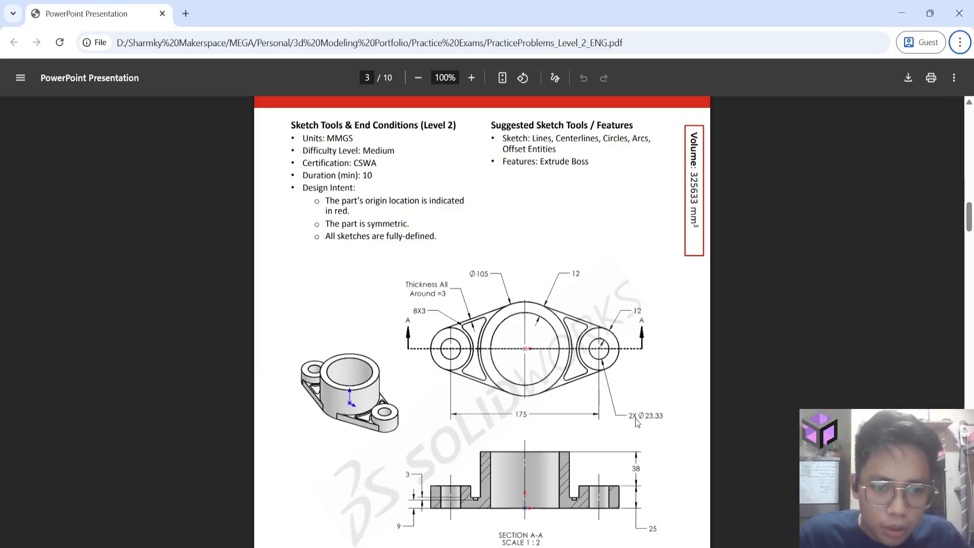
key(alt+Tab)
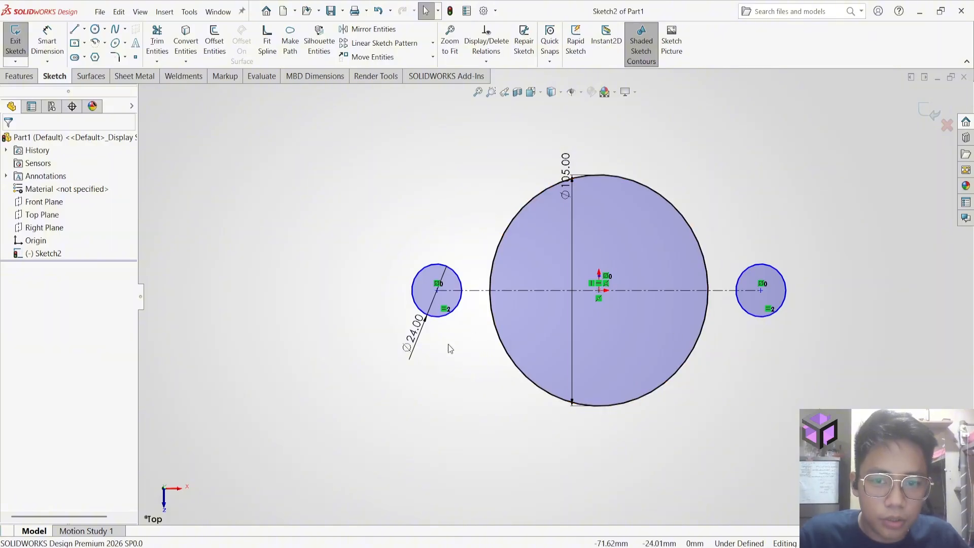
Set the left circle's diameter to 23.33 mm
double_click(415, 335)
text(24)
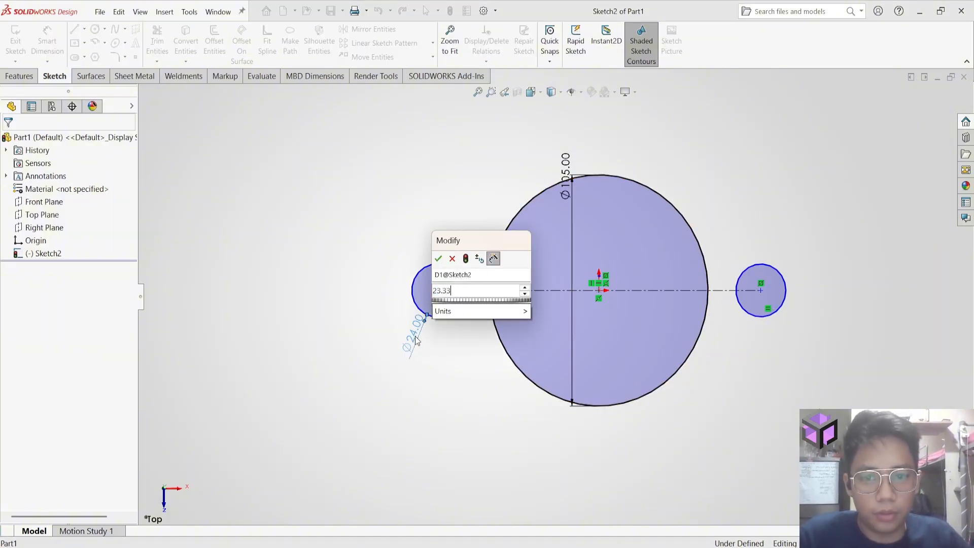
key(Return)
click(385, 368)
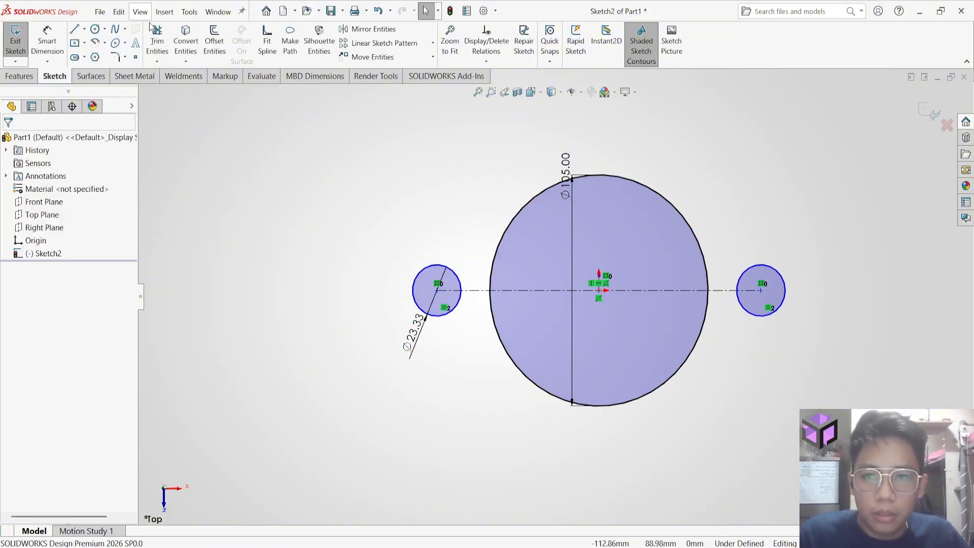
Offset both small end circles outward by 12 mm, checking the wall thickness in the browser's PDF drawing before accepting in SOLIDWORKS
click(214, 41)
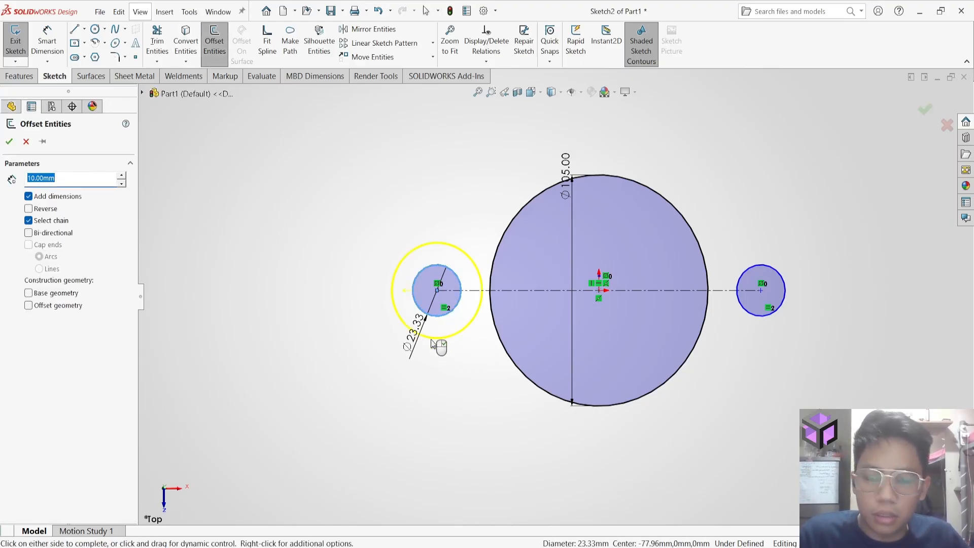
text(12)
key(Return)
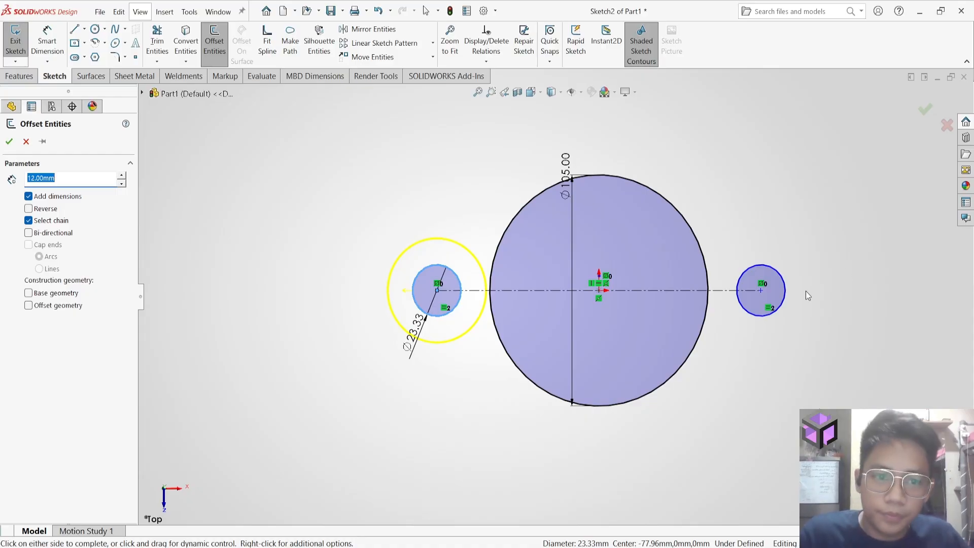
click(774, 313)
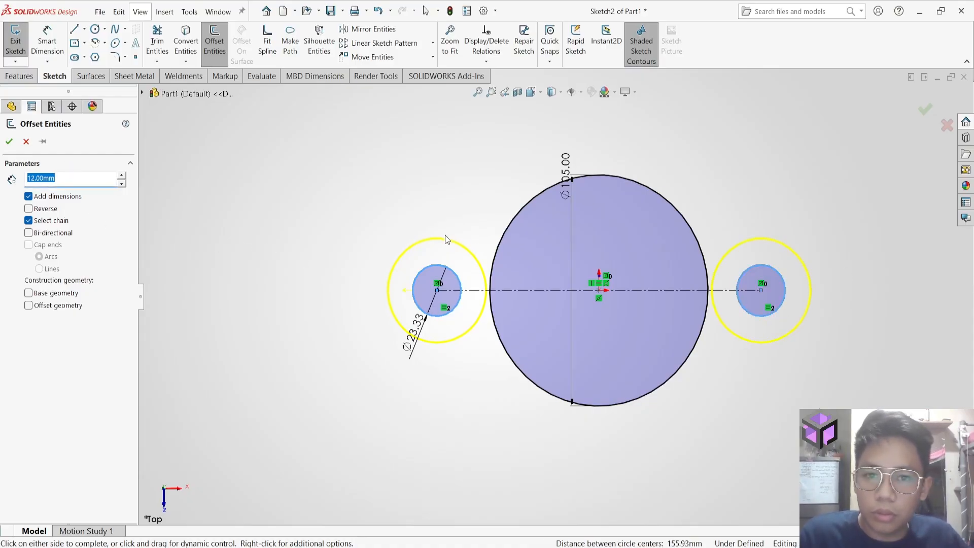
key(alt+Tab)
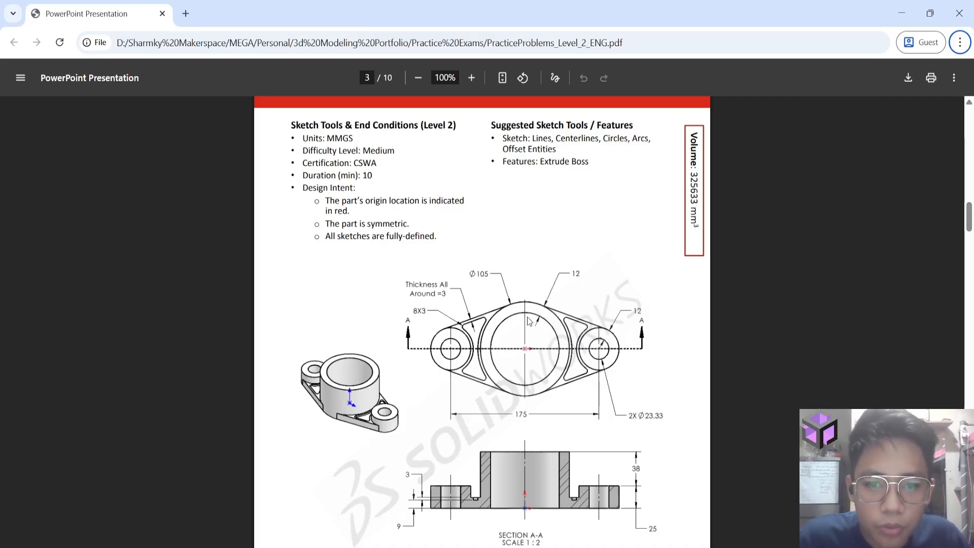
key(alt+Tab)
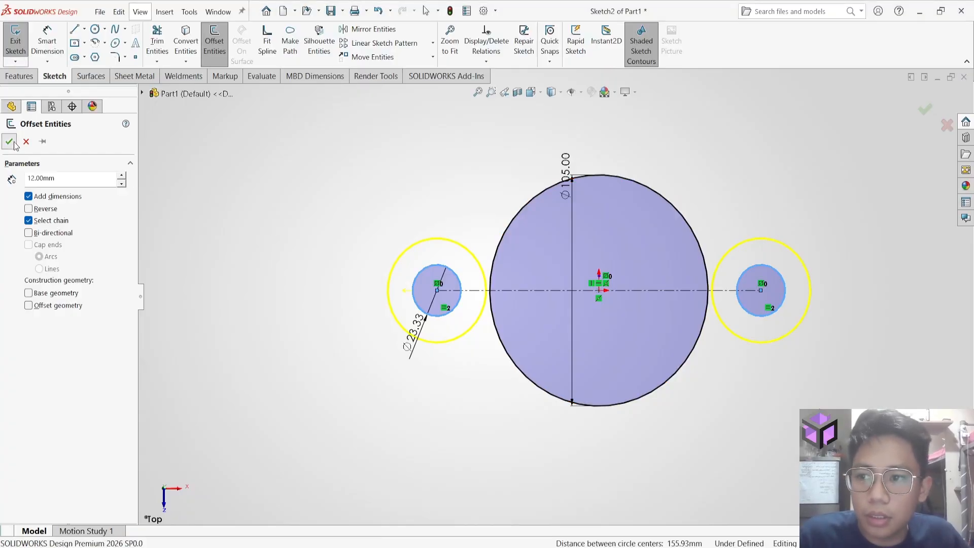
click(9, 142)
click(96, 29)
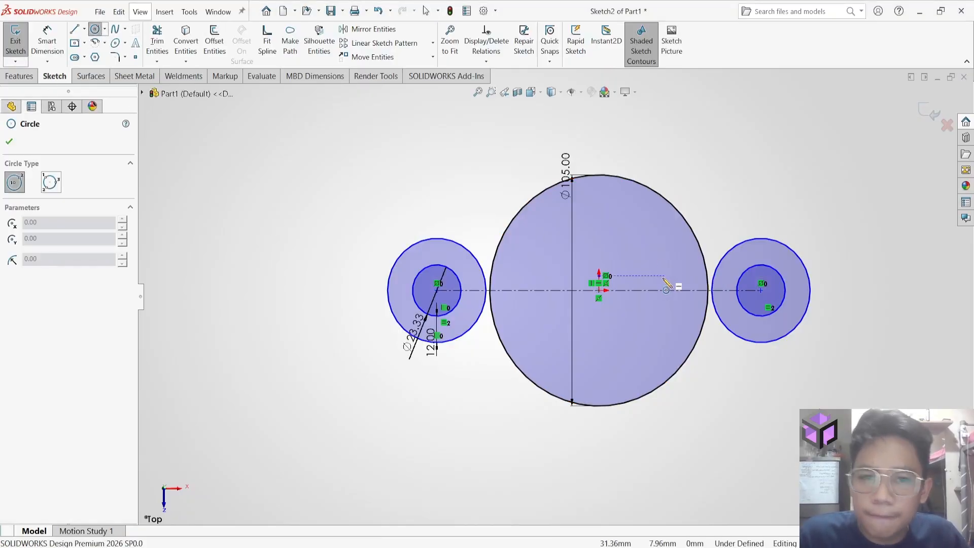
click(599, 291)
key(Escape)
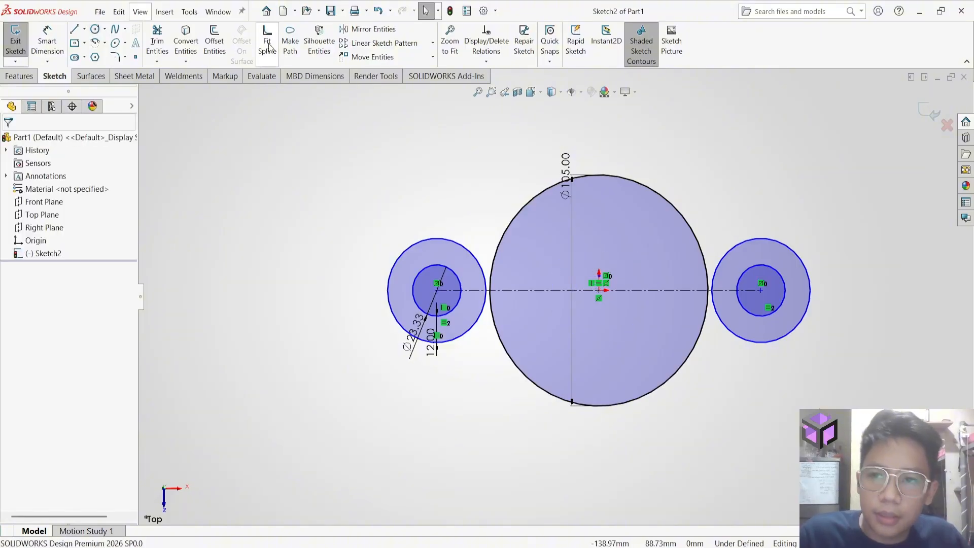
Offset the central 105 mm circle inward by 12 mm
click(214, 43)
click(501, 238)
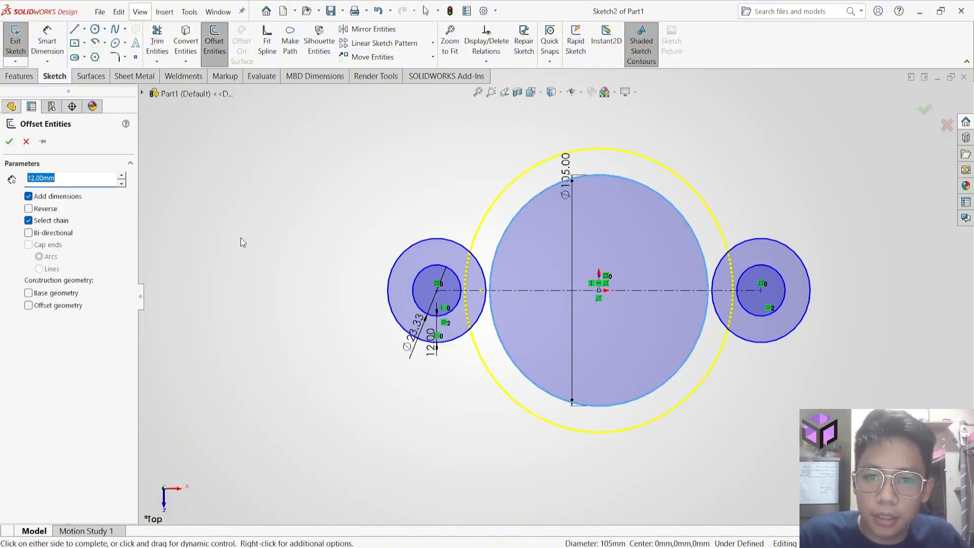
click(29, 209)
click(9, 141)
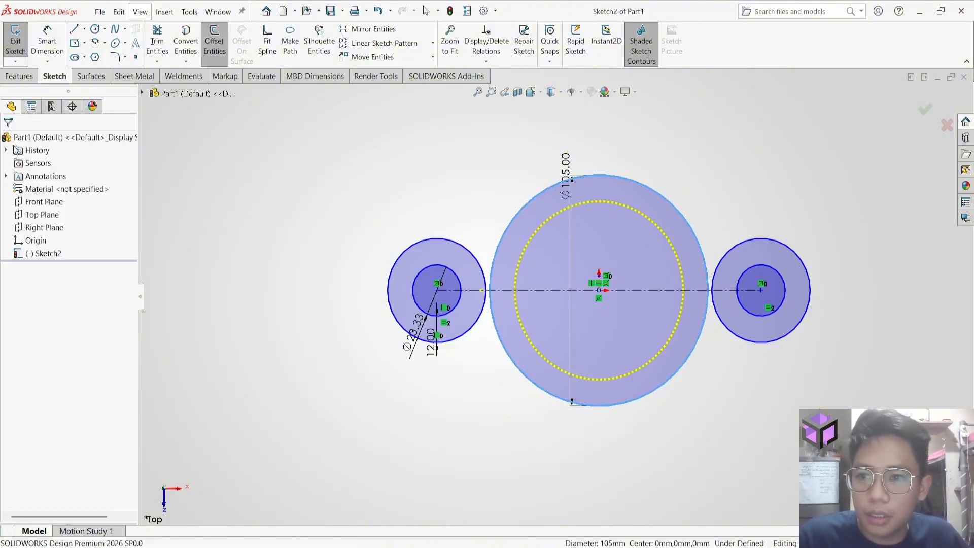
Sketch a line about 89 mm long from the upper edge of the left outer circle, tangent to the 105 mm circle
click(74, 29)
click(315, 288)
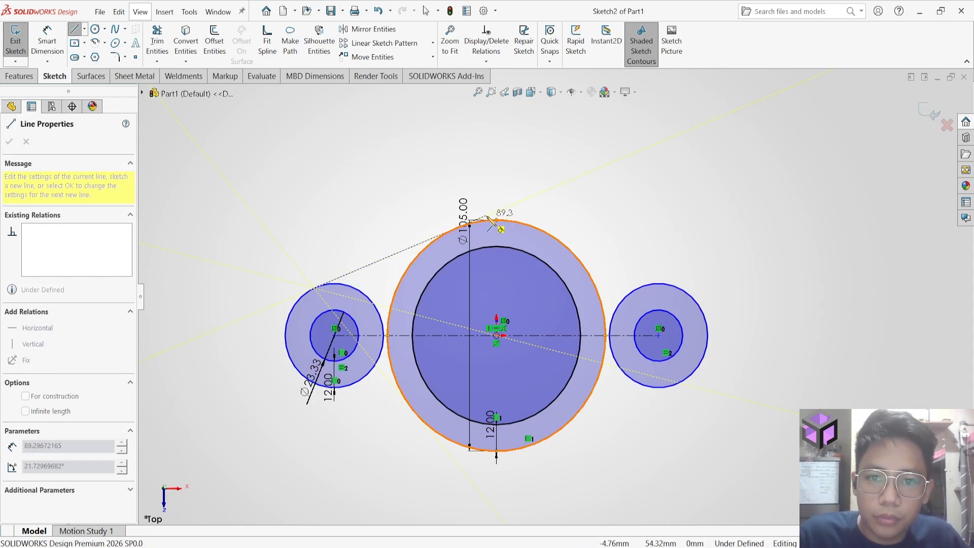
click(486, 215)
key(Escape)
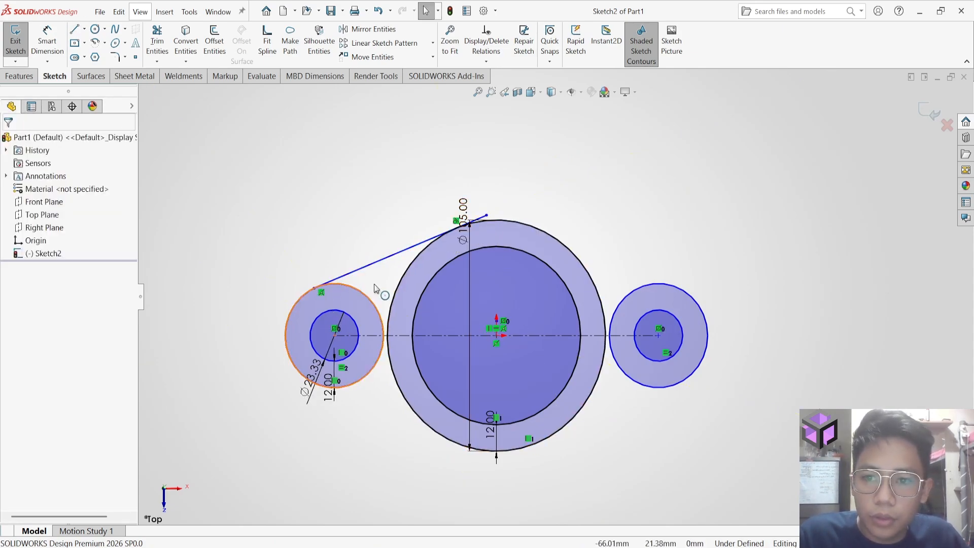
Make the line tangent to the left outer circle and trim its end extending past the 105 mm circle
scroll(527, 175, up, 5)
scroll(570, 281, down, 8)
key(f)
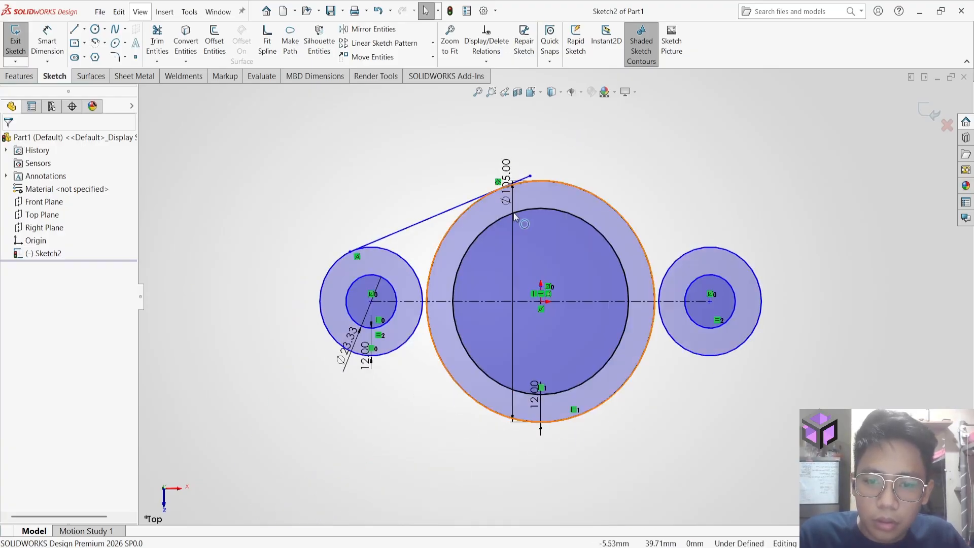
click(381, 239)
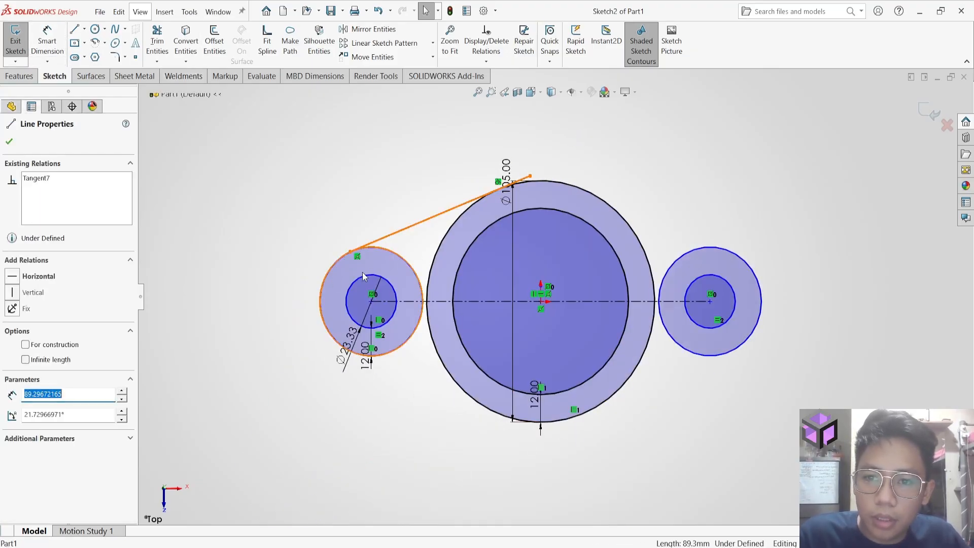
ctrl+click(327, 276)
click(378, 238)
click(250, 207)
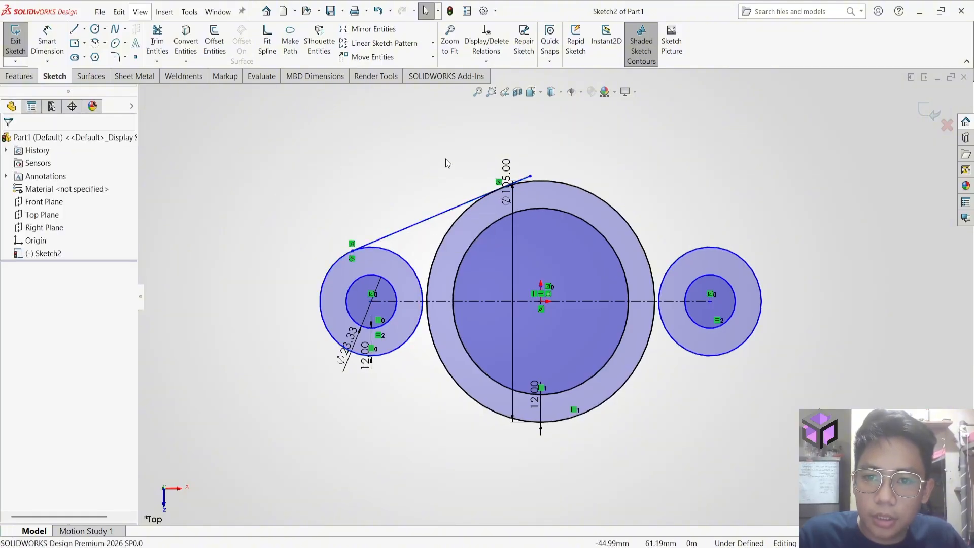
click(158, 40)
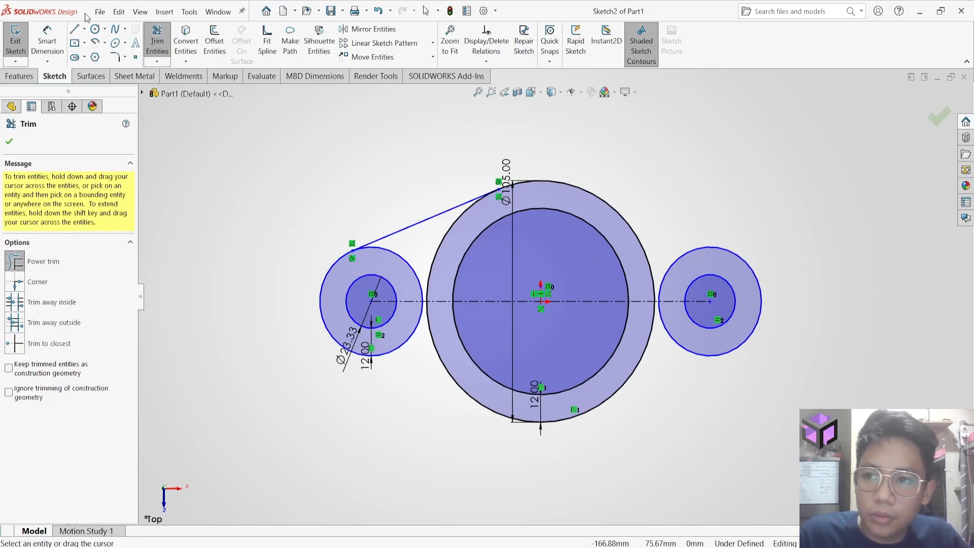
key(Escape)
Mirror the tangent line about the horizontal centerline
click(358, 246)
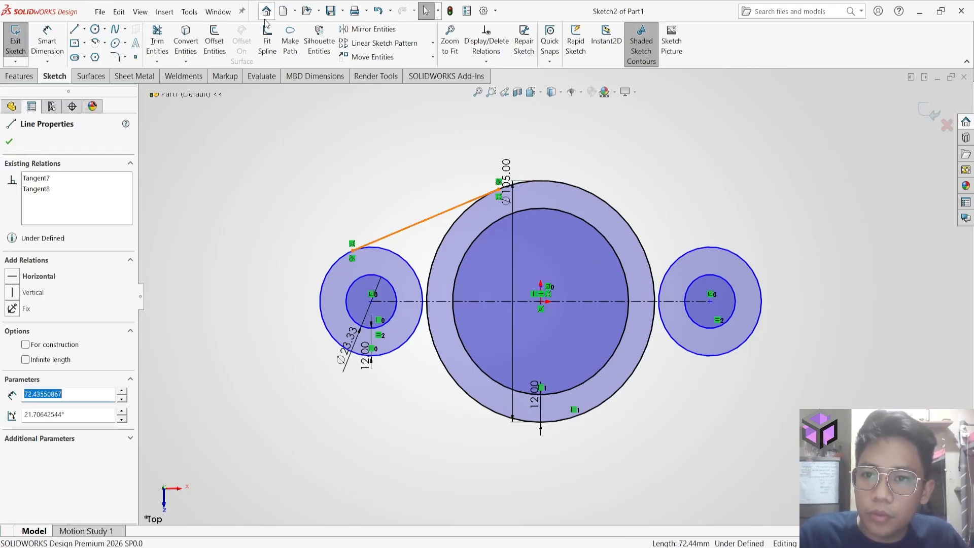
click(370, 29)
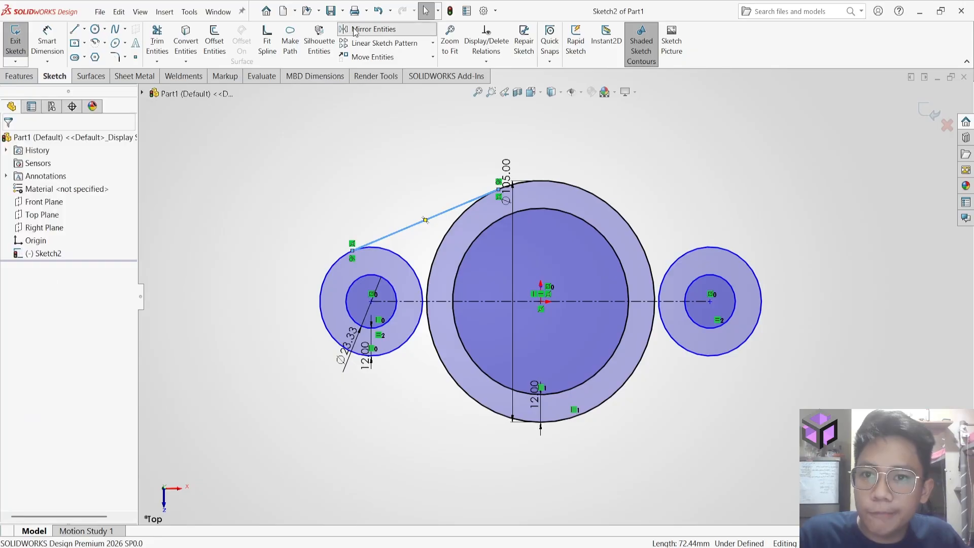
click(49, 301)
click(440, 302)
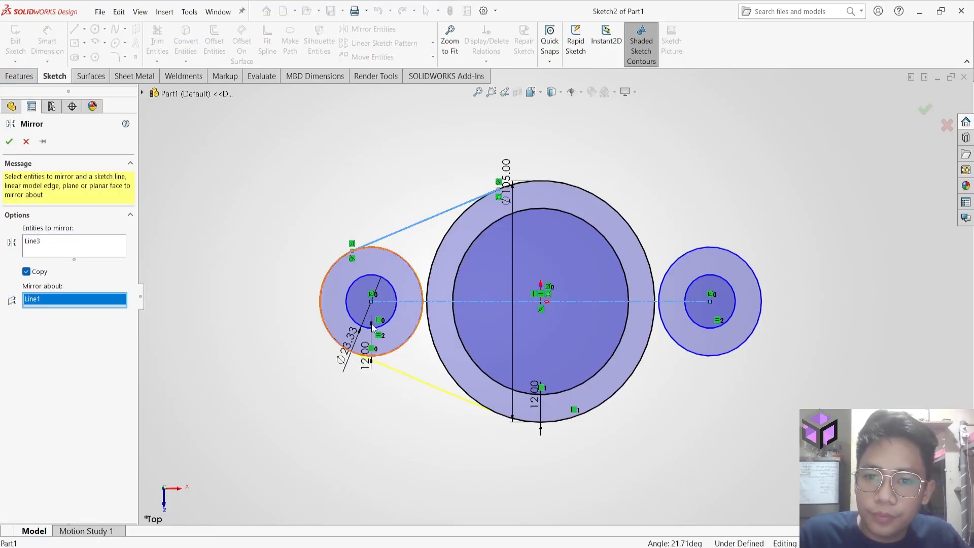
key(Return)
click(435, 385)
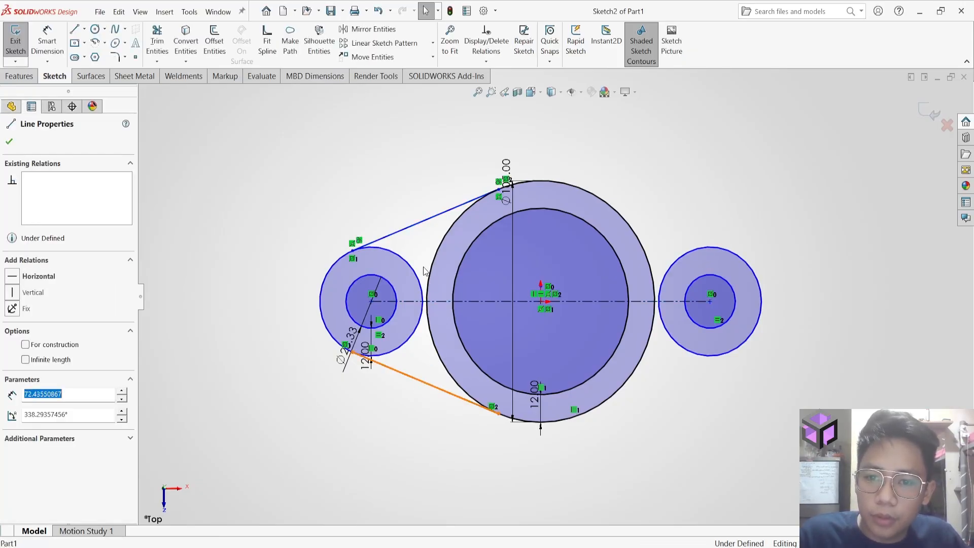
ctrl+click(418, 221)
click(361, 29)
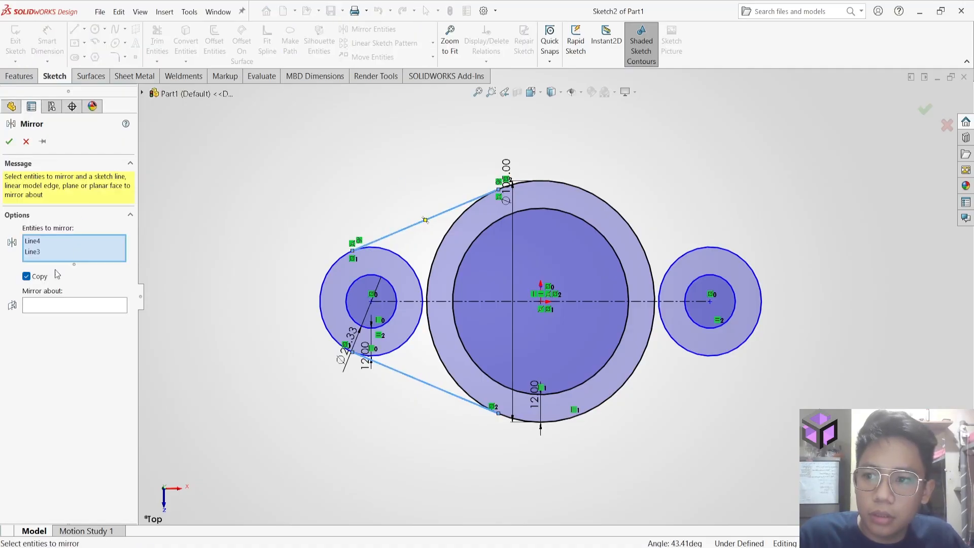
click(85, 306)
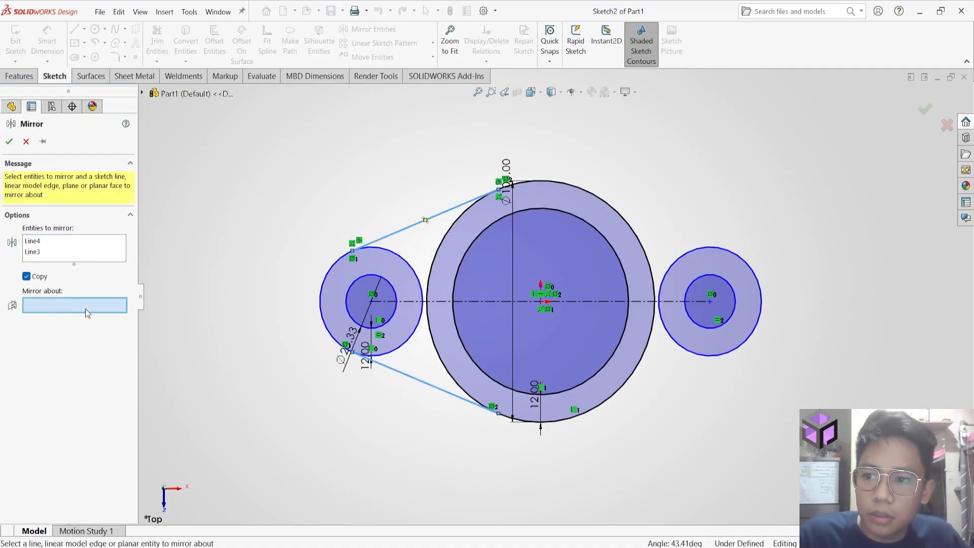
click(32, 107)
Sketch a vertical centerline upward from the origin, ending inside the central inner circle
click(84, 29)
click(104, 53)
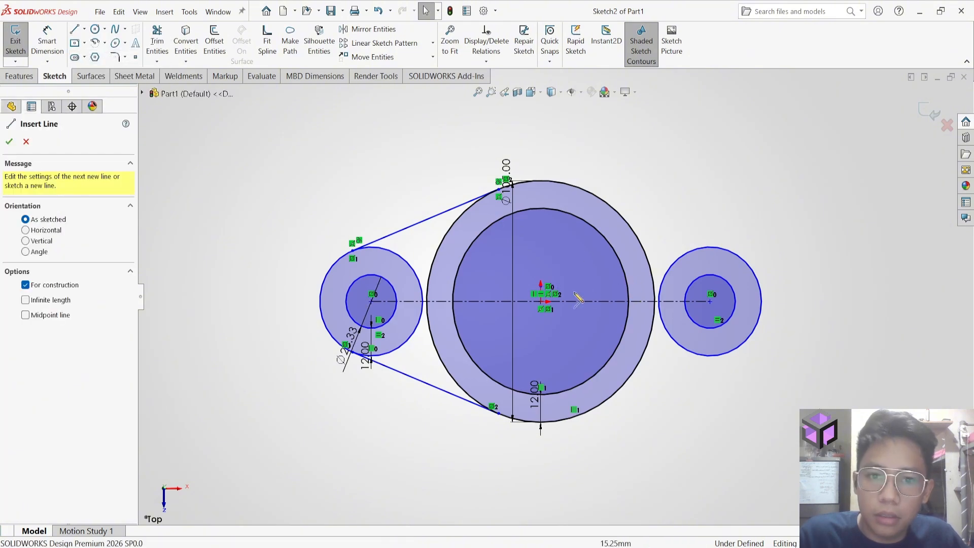
click(541, 301)
click(540, 244)
key(Escape)
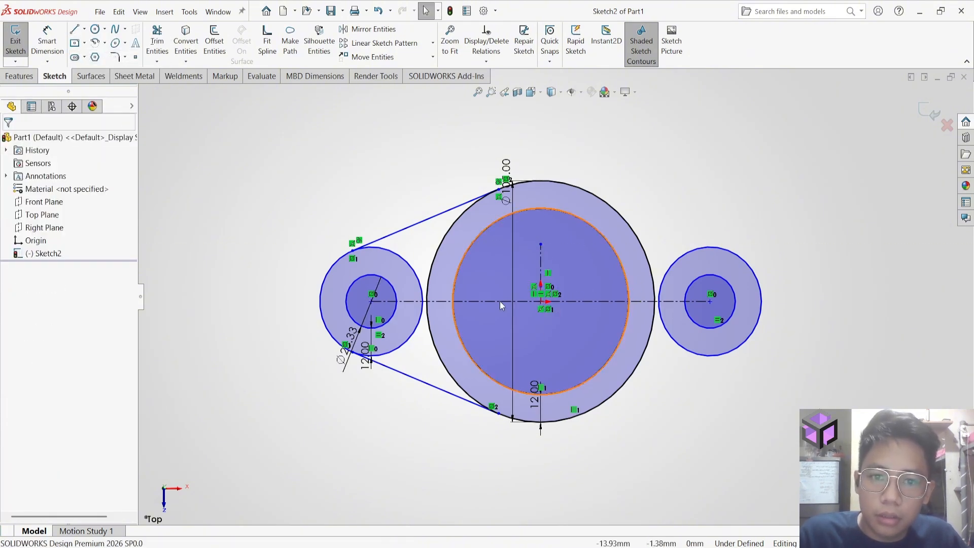
Mirror both left tangent lines about the vertical centerline
click(403, 230)
ctrl+click(417, 378)
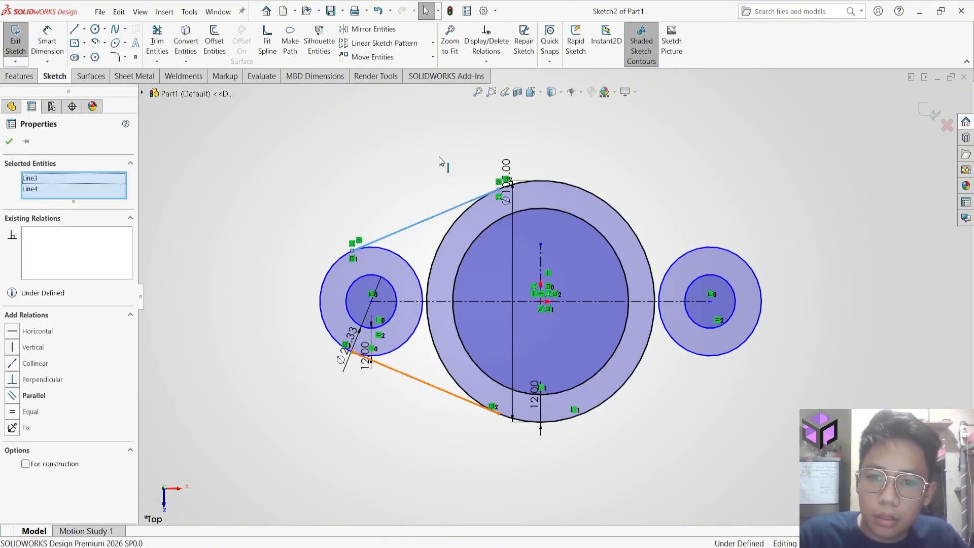
click(368, 29)
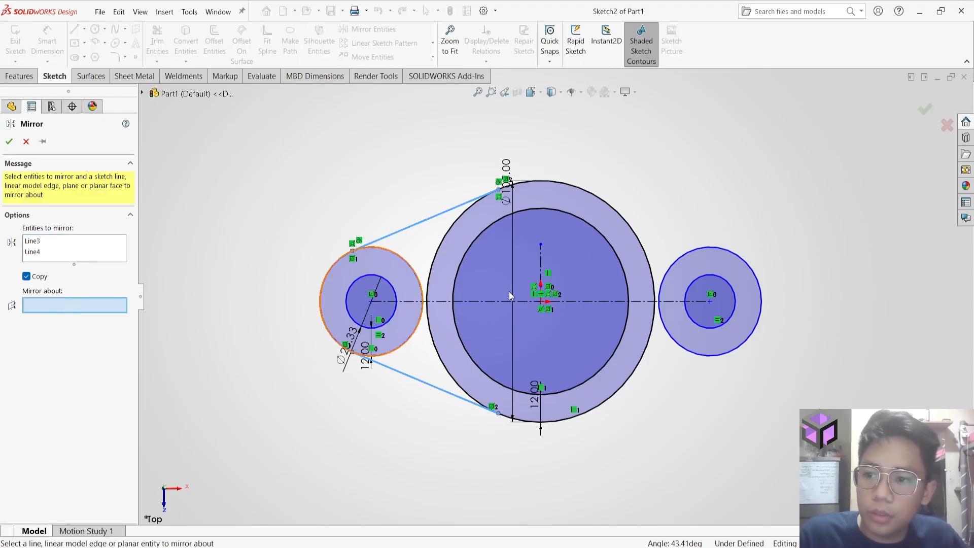
click(541, 274)
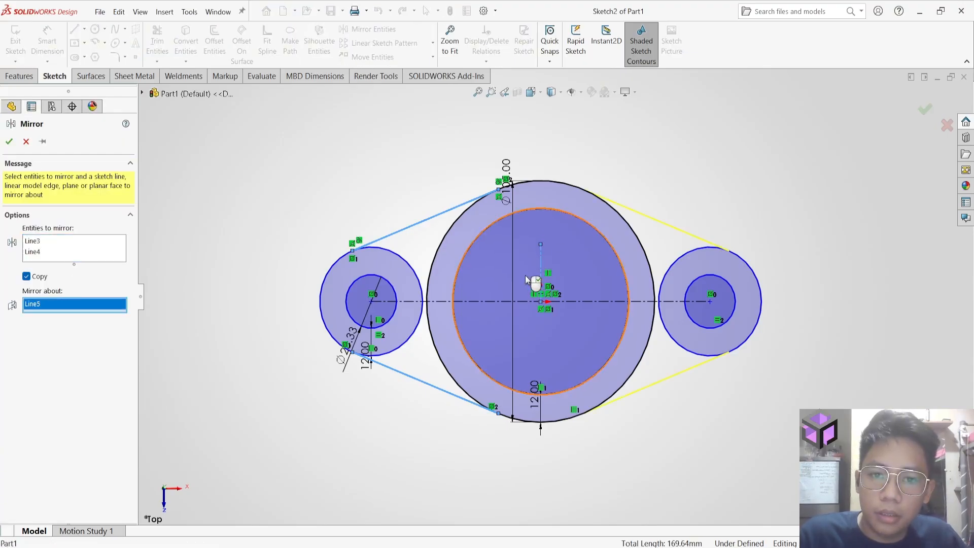
click(8, 141)
Consult the PDF drawing, then start a Boss-Extrude in SOLIDWORKS with the central ring, both end rings and the connecting webs as contours
key(alt+Tab)
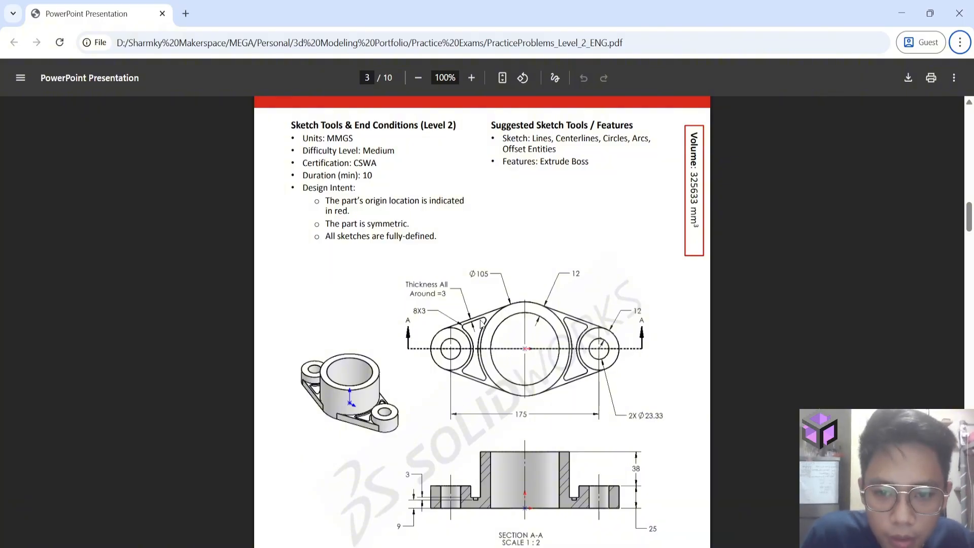
key(alt+Tab)
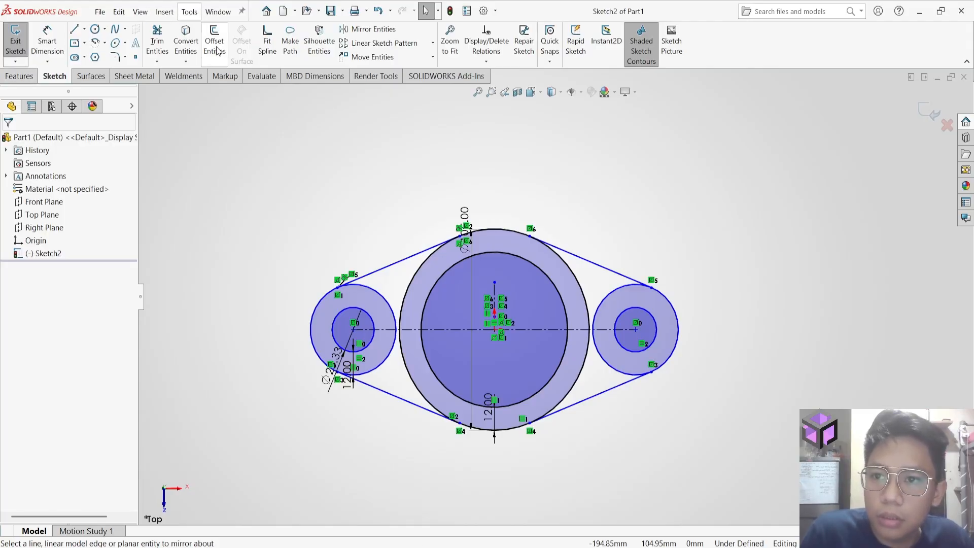
click(22, 76)
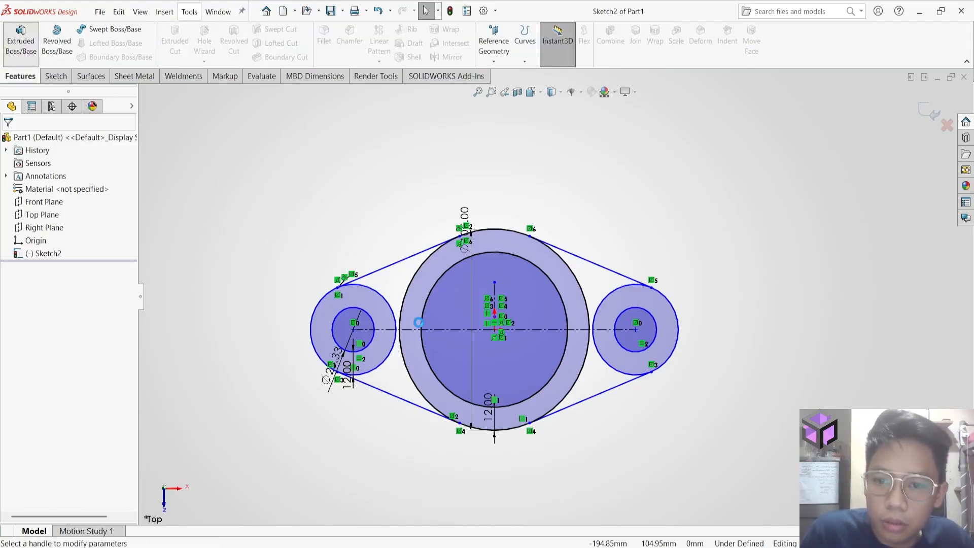
click(21, 40)
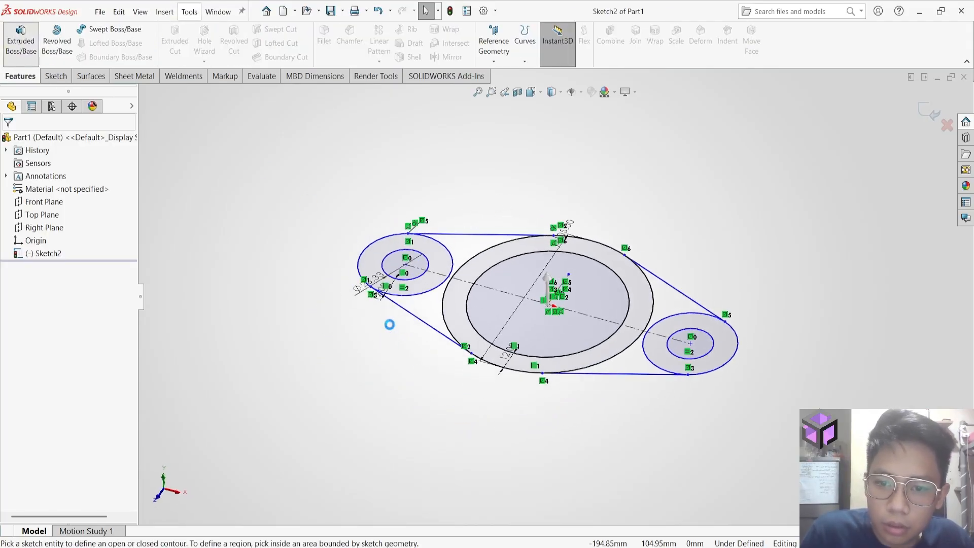
click(454, 305)
click(467, 309)
click(633, 357)
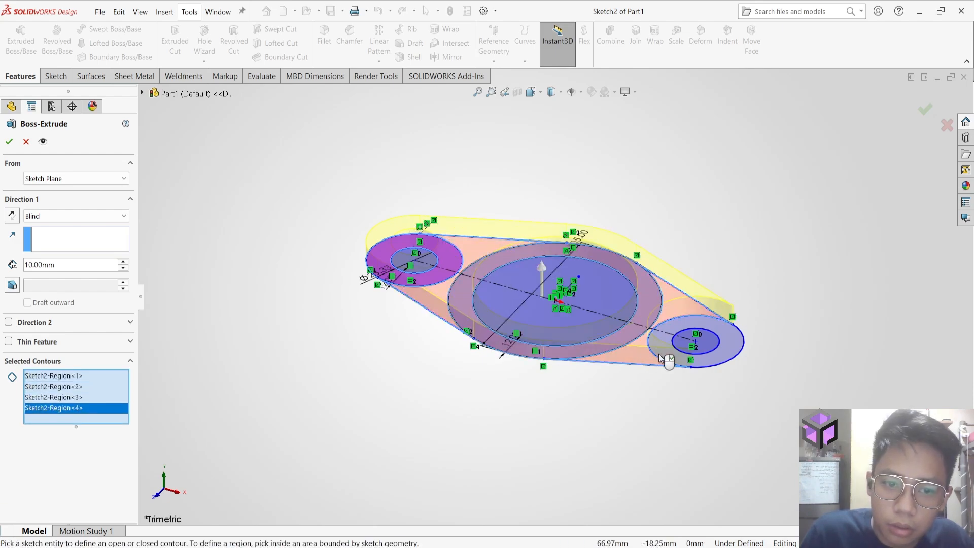
click(660, 354)
Add the remaining end ring to the base extrusion's contours and complete the Boss-Extrude with a 10 mm blind depth
key(alt+Tab)
key(alt+Tab)
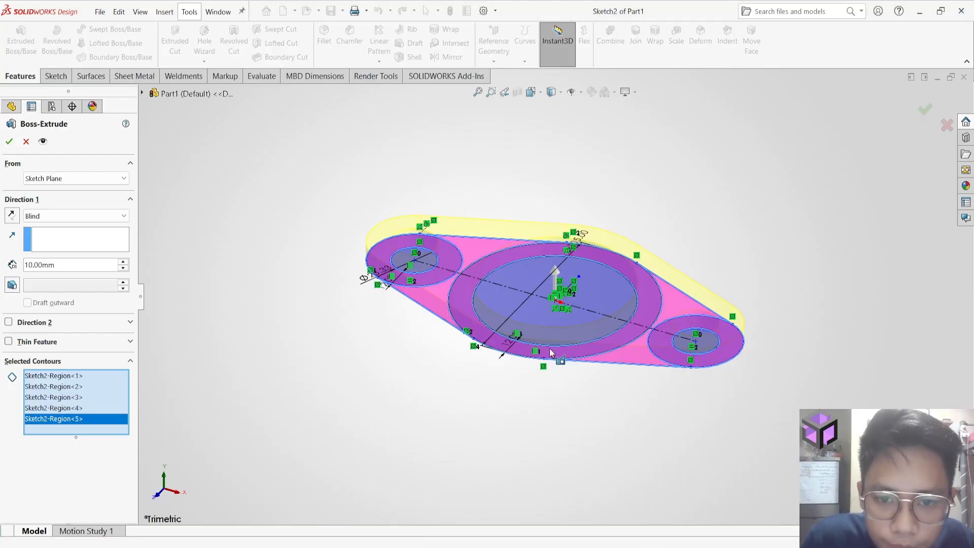
middle_drag(513, 451, 485, 460)
key(alt+Tab)
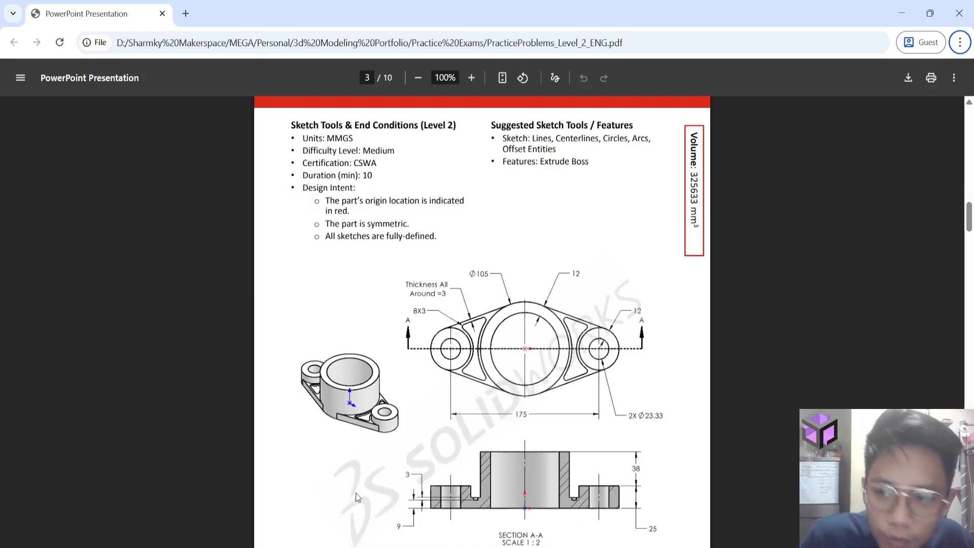
key(alt+Tab)
click(7, 140)
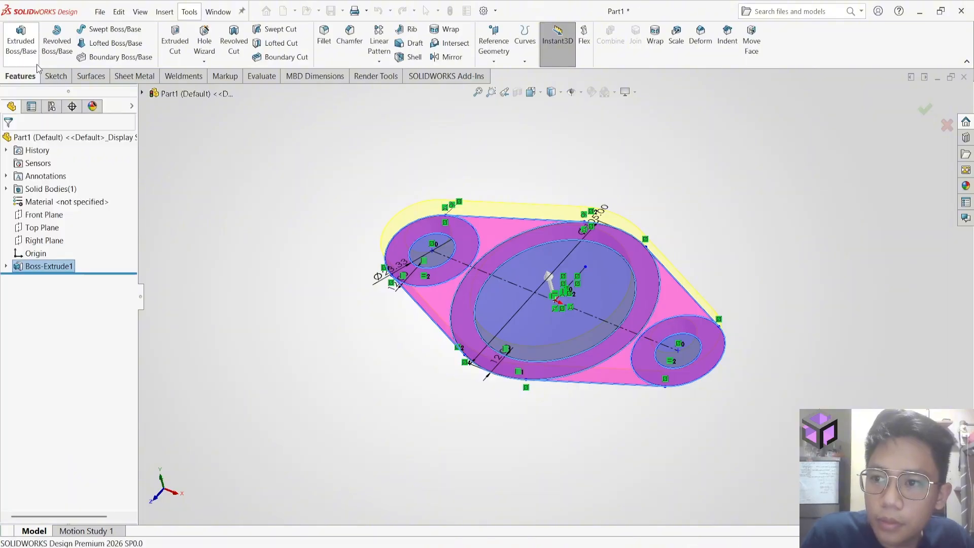
Make the sketch under the base extrusion visible in the model
click(20, 41)
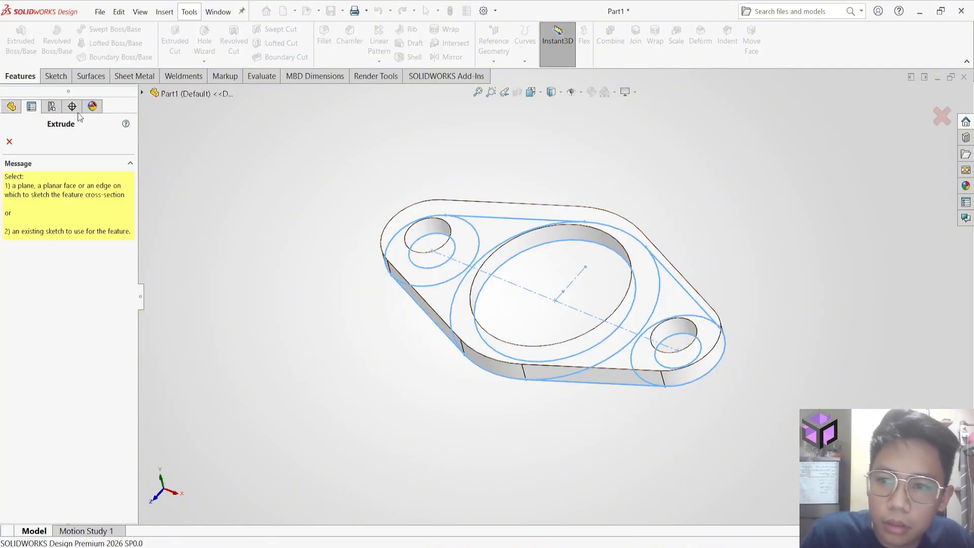
click(9, 142)
click(6, 266)
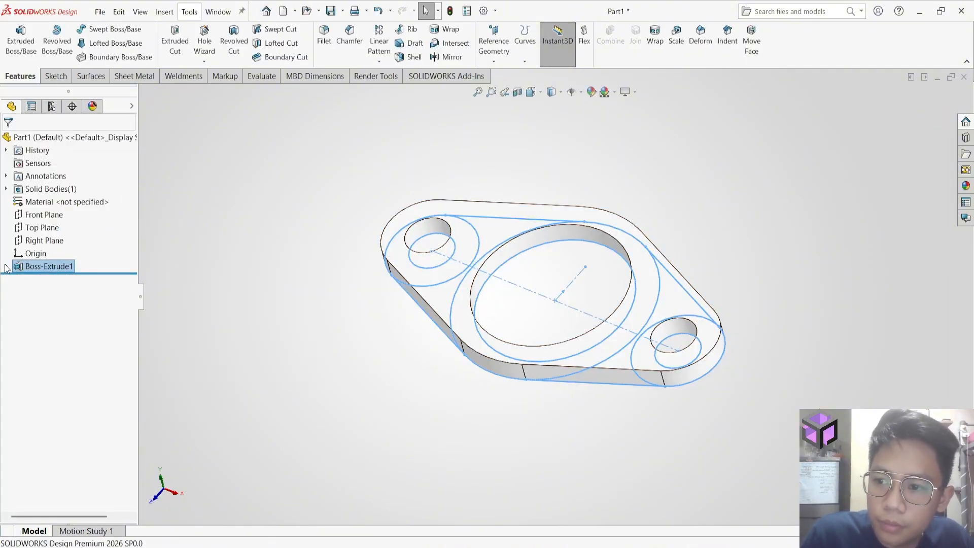
click(49, 280)
click(52, 263)
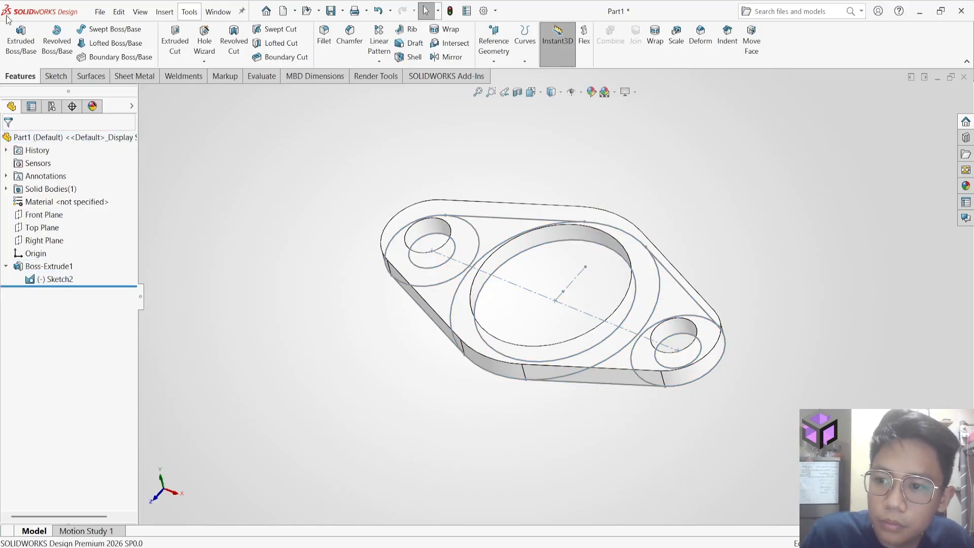
Start an extrusion sketch on the plate's bottom face and convert the central 105 mm outer and 81 mm inner circles into it
click(29, 57)
middle_drag(485, 364, 496, 164)
click(458, 312)
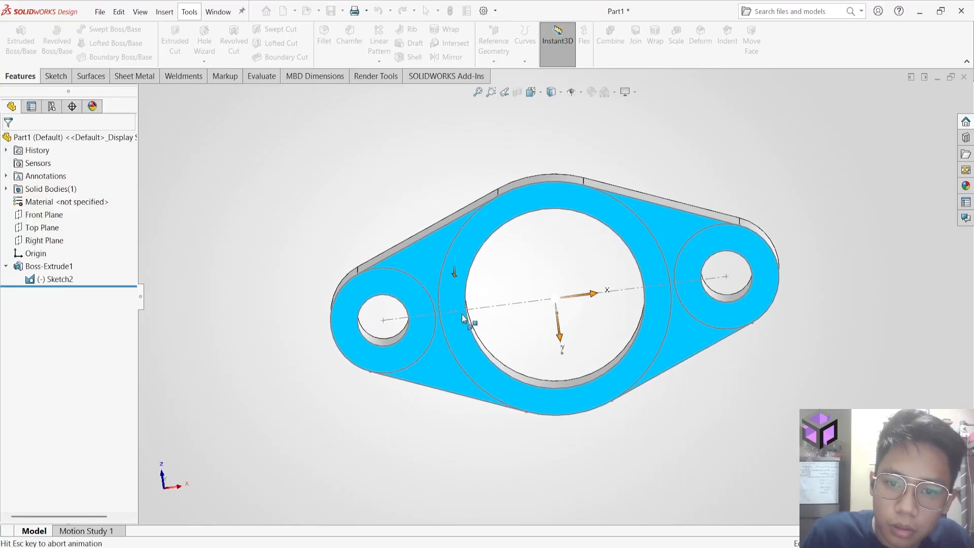
click(185, 45)
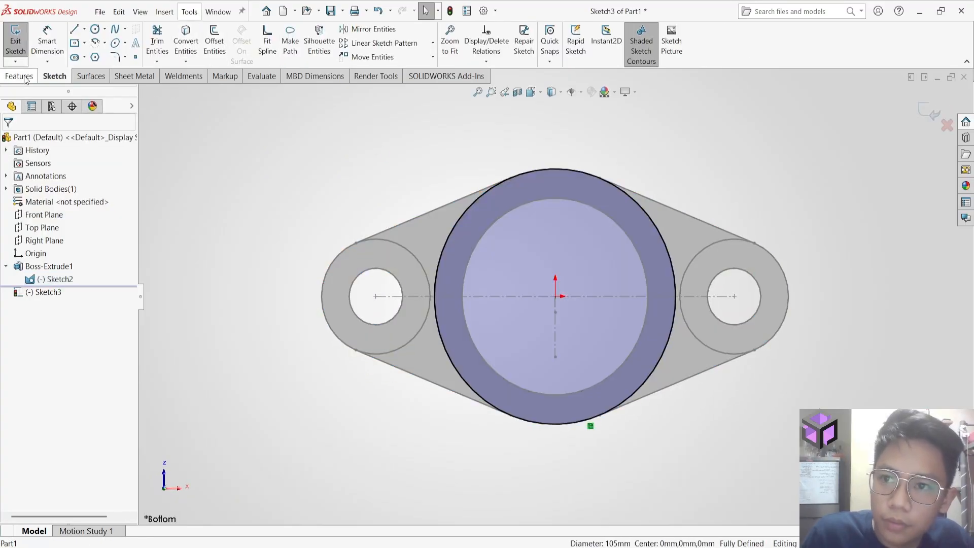
click(21, 76)
click(22, 48)
click(473, 257)
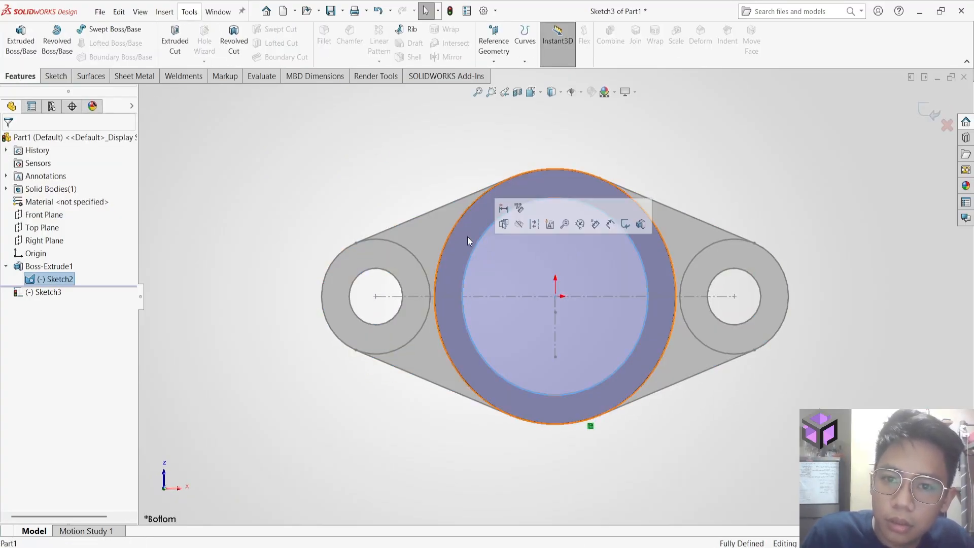
click(45, 79)
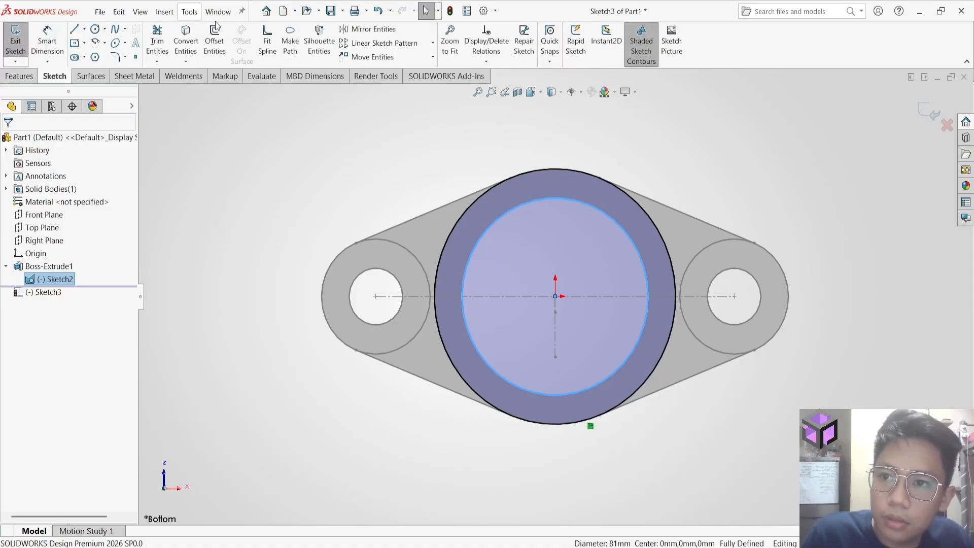
click(185, 46)
Boss-extrude the central circles upward through the plate in the reversed direction, with a blind depth of 63 mm (38+25) and merged result
click(11, 77)
click(21, 40)
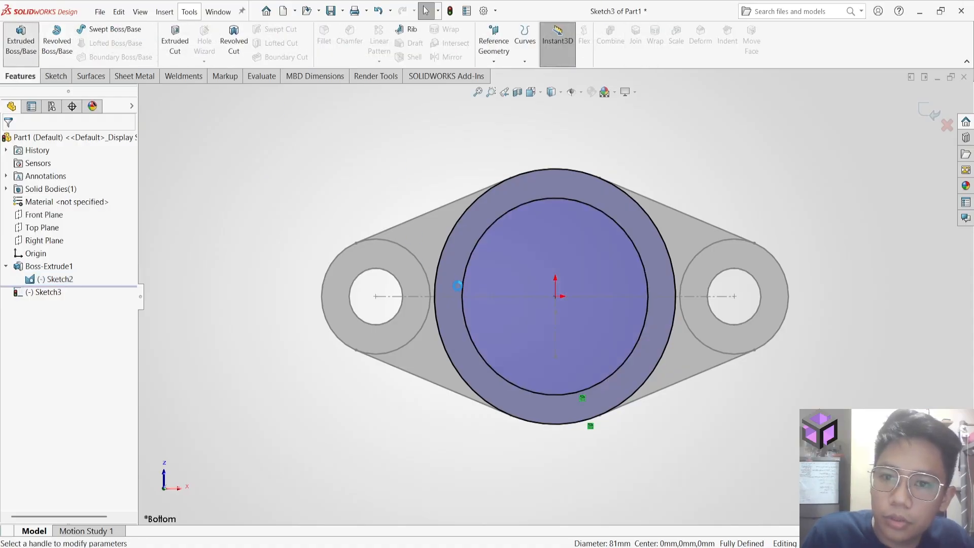
key(alt+Tab)
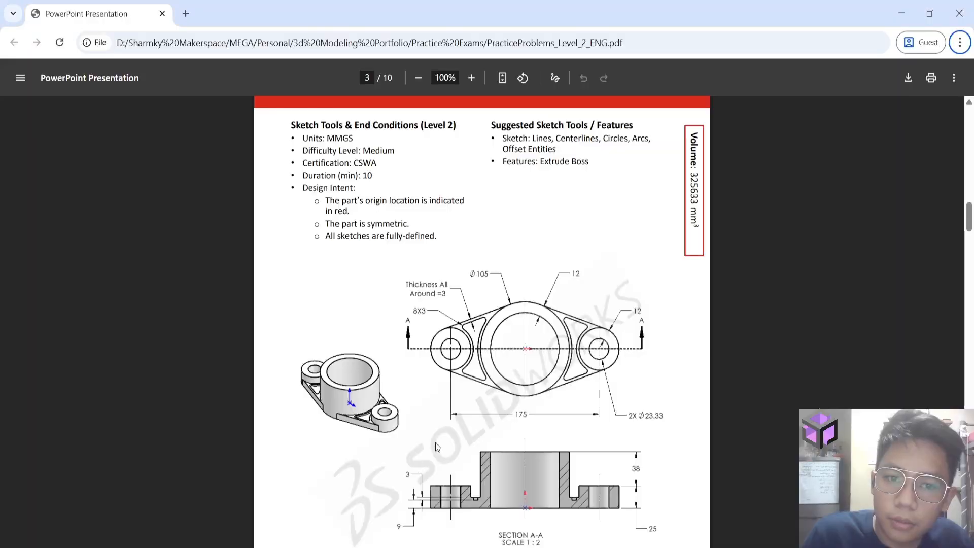
key(alt+Tab)
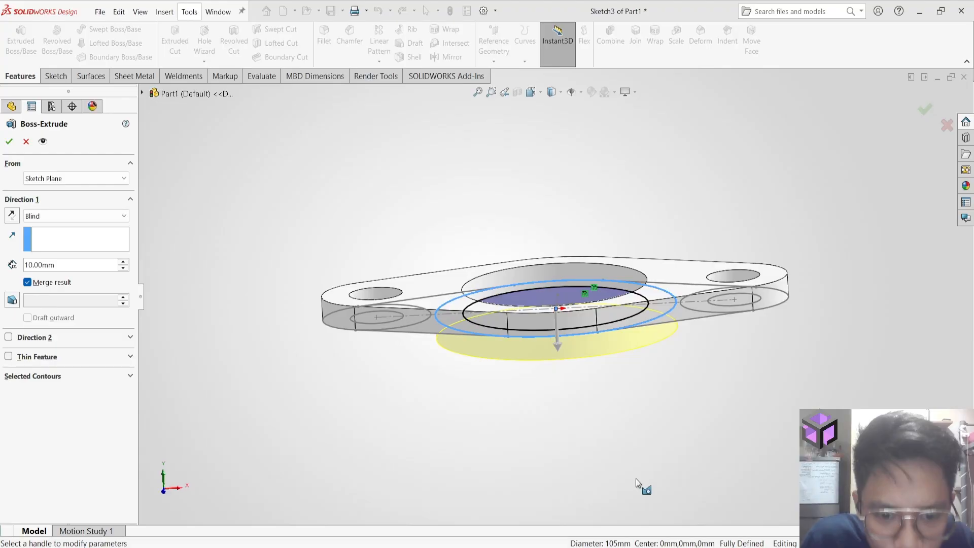
key(alt+Tab)
key(alt+Tab)
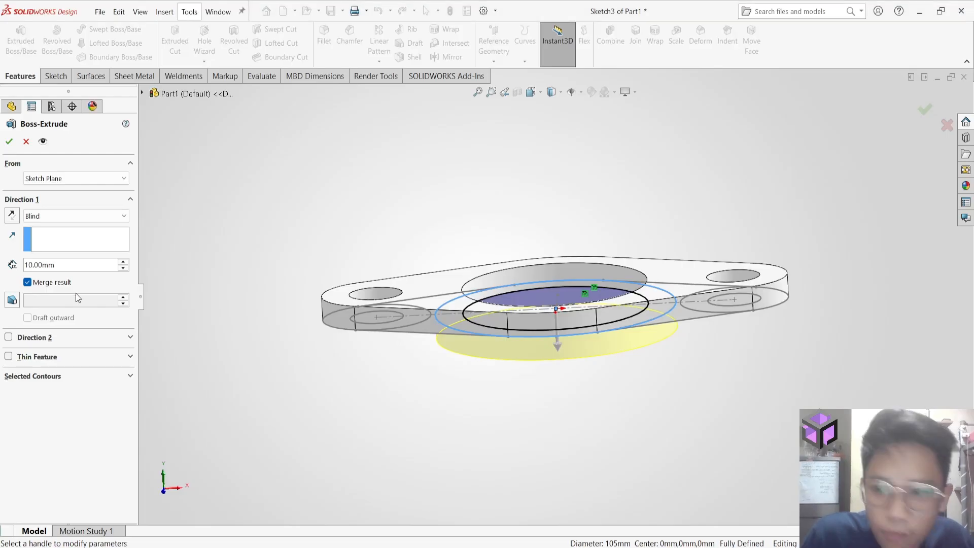
click(13, 216)
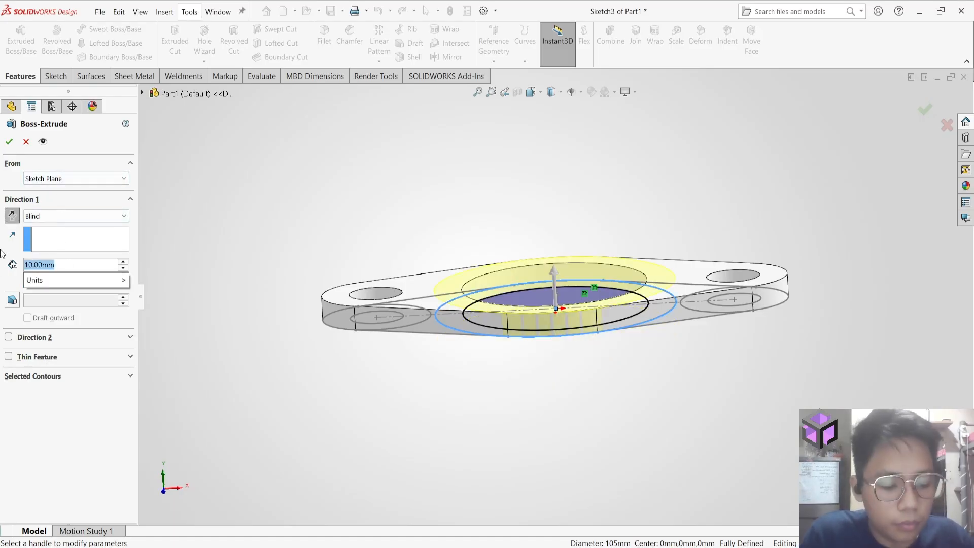
text(+225)
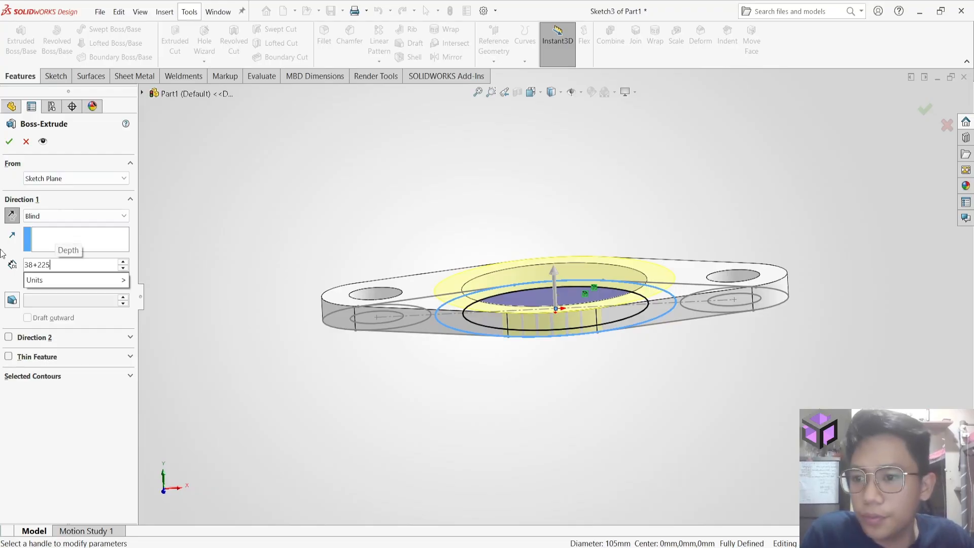
key(Return)
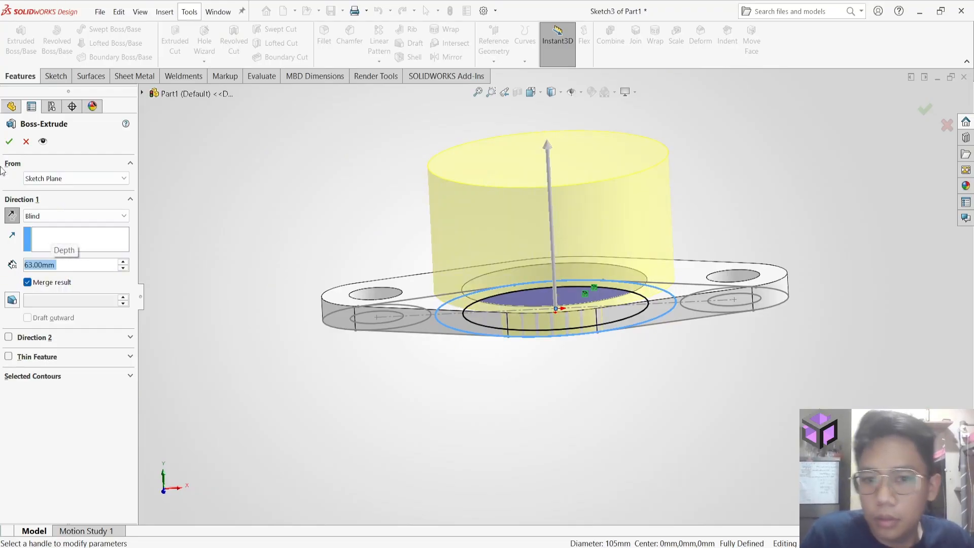
click(11, 142)
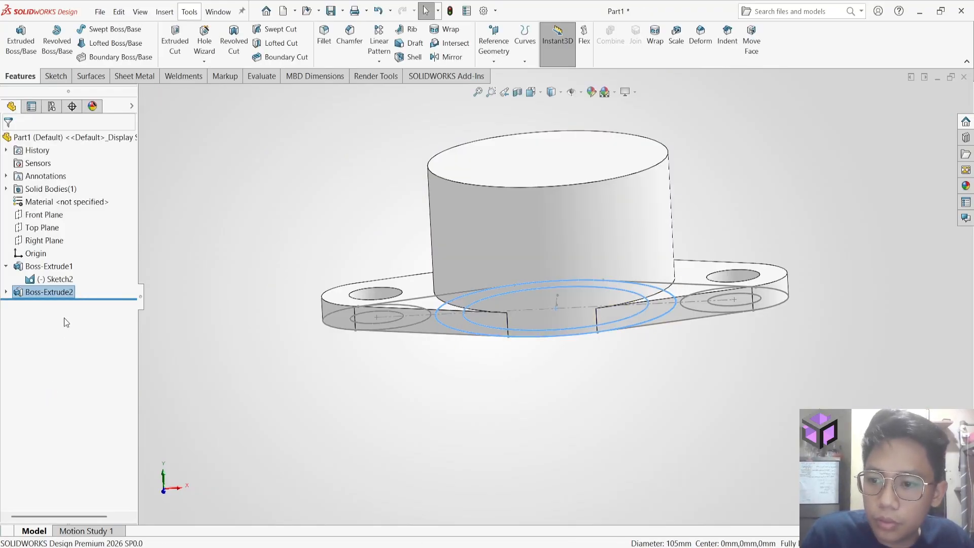
Edit the central extrusion to use only the ring between the two circles as its contour
right_click(29, 292)
click(27, 259)
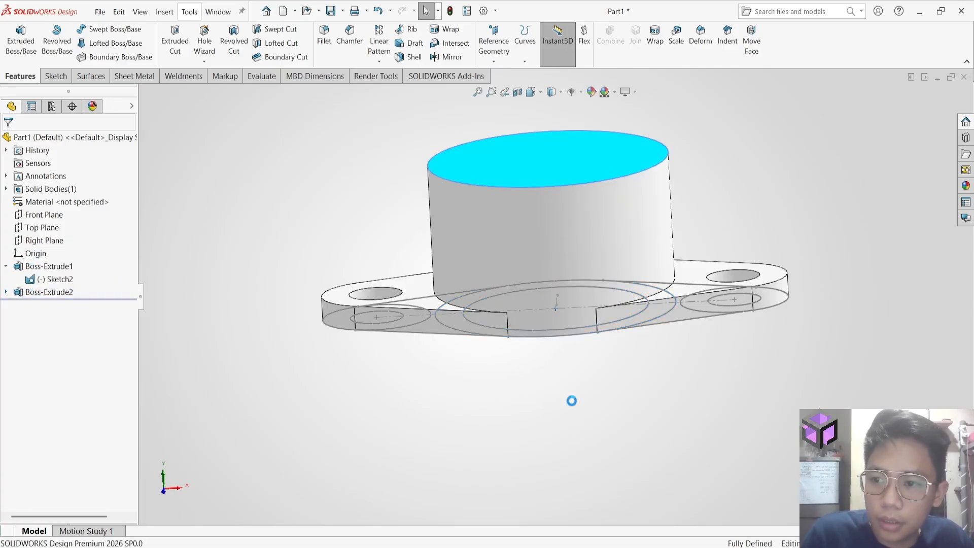
click(556, 319)
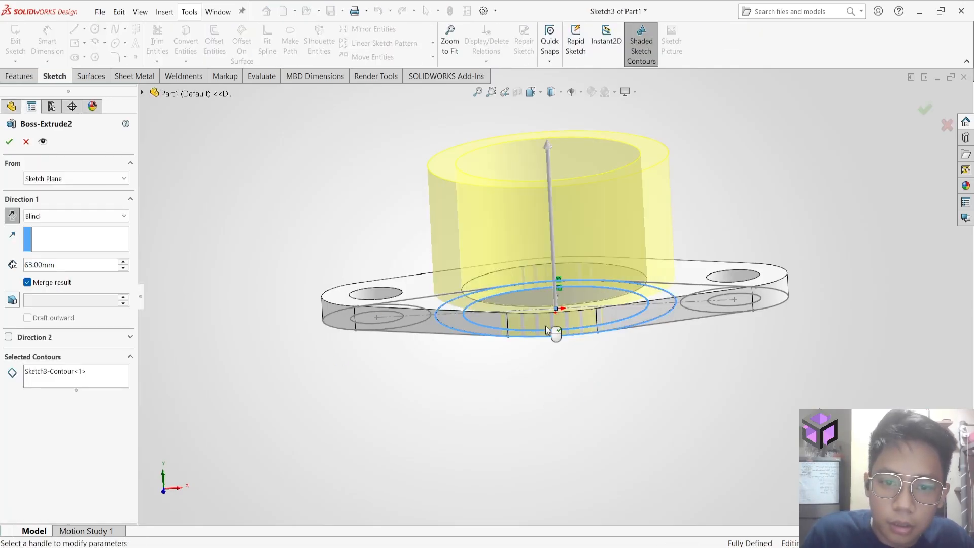
key(Return)
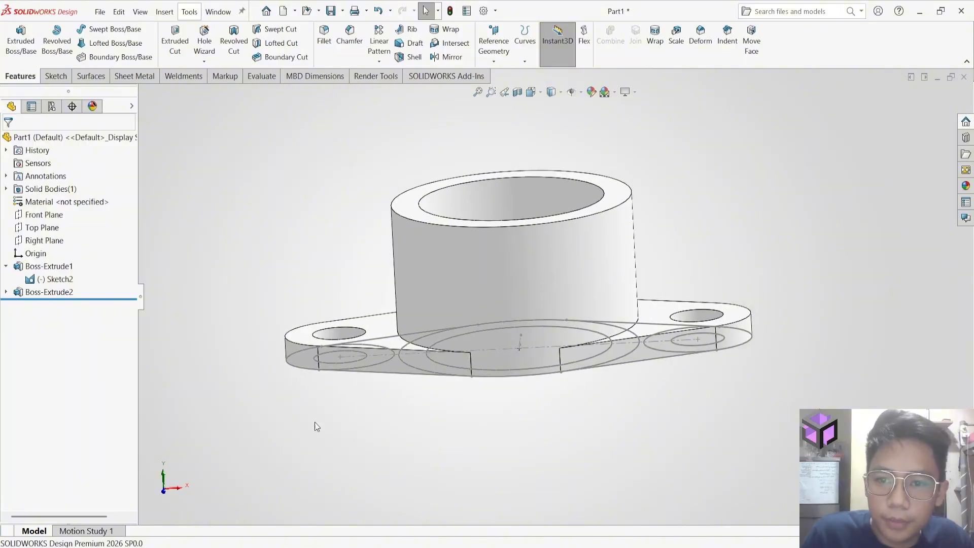
Check the flange height in the PDF drawing, then set the base extrusion's depth to 25 mm in SOLIDWORKS
key(alt+Tab)
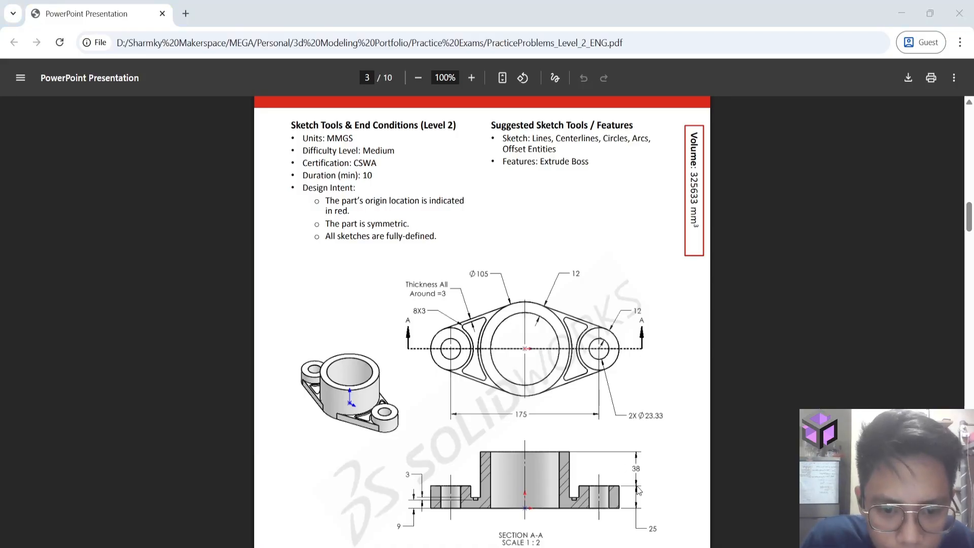
key(alt+Tab)
click(49, 292)
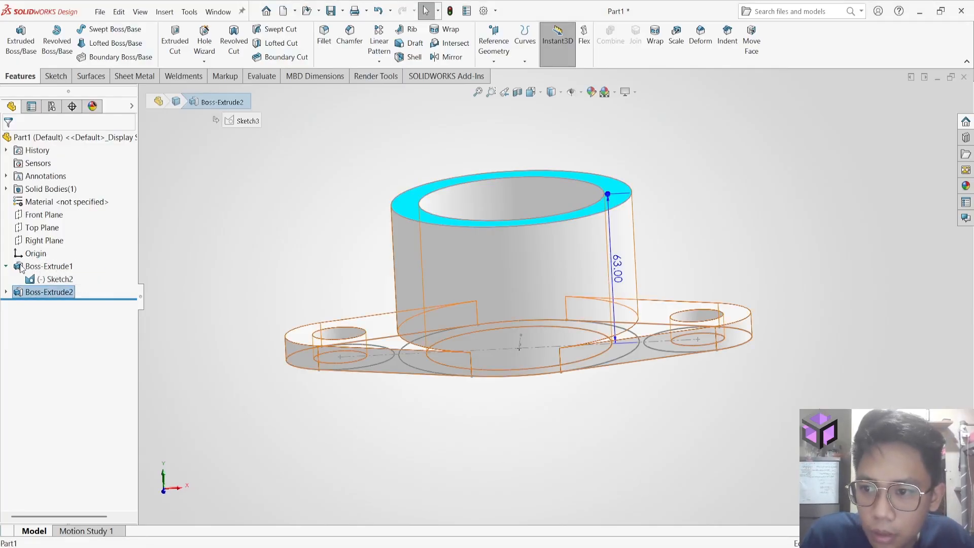
click(48, 266)
right_click(53, 268)
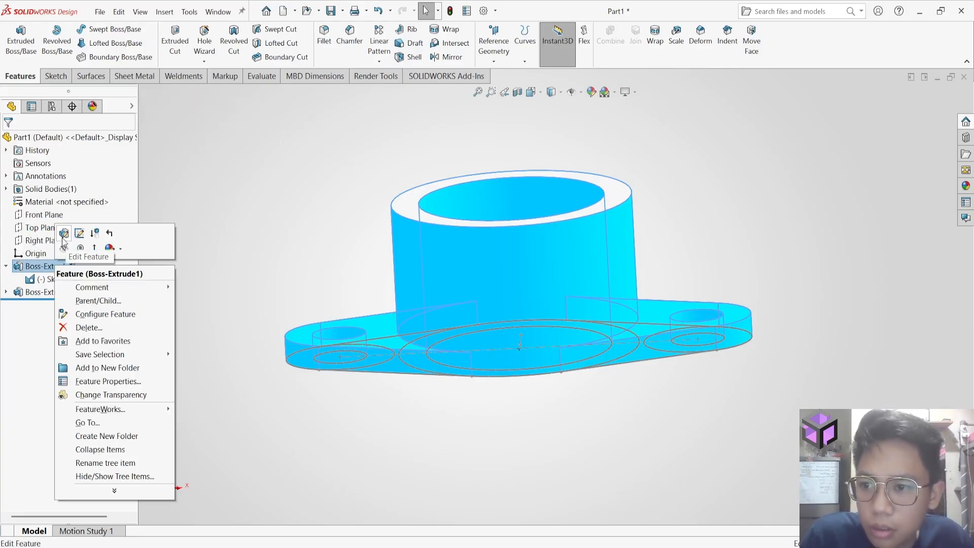
click(102, 257)
text(25)
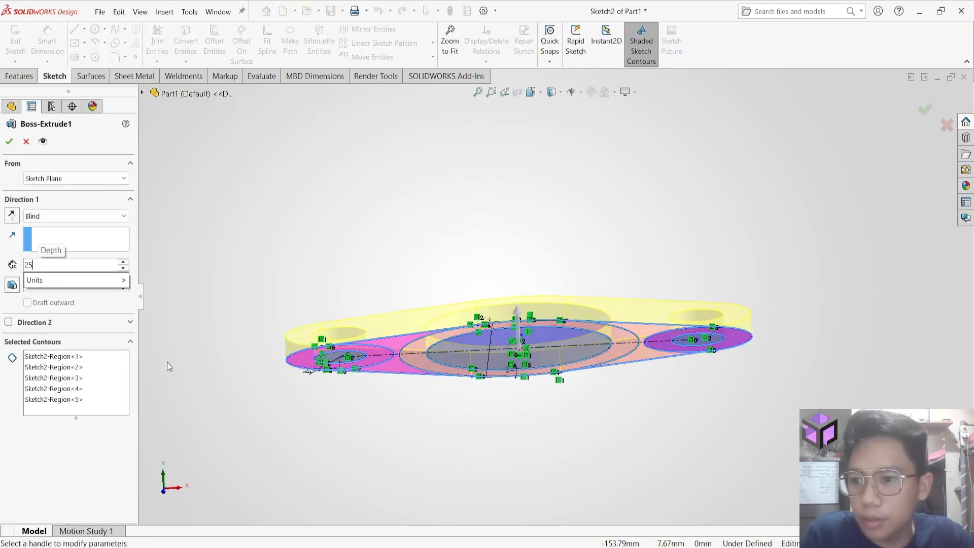
key(Return)
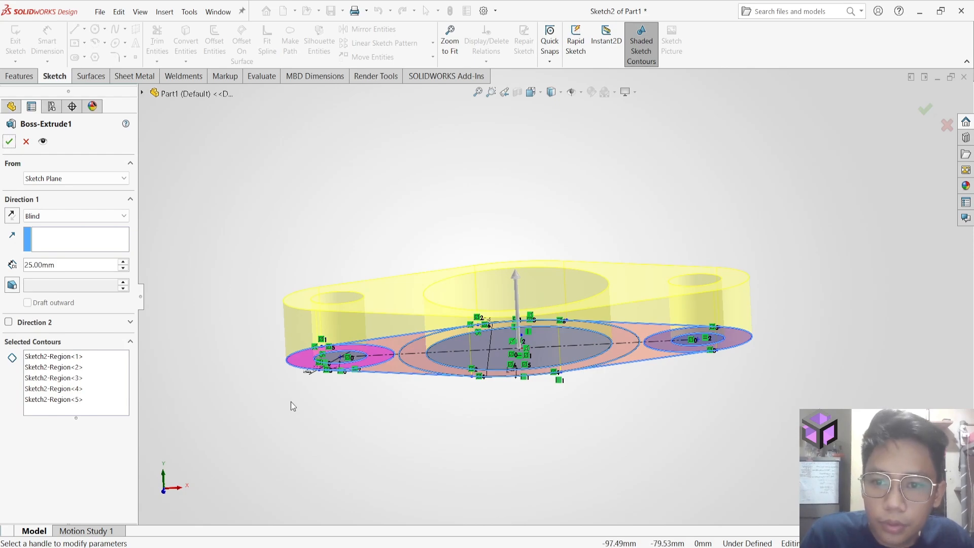
click(9, 141)
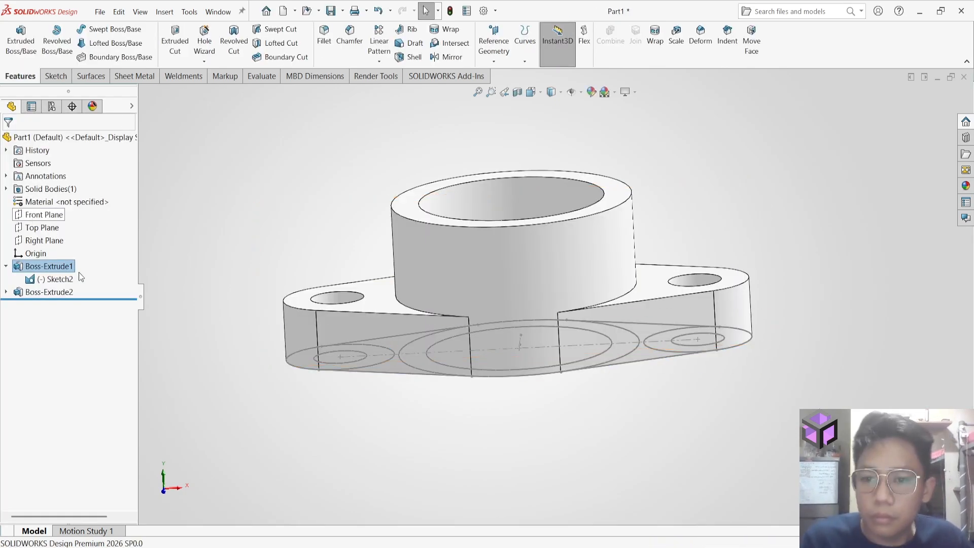
Consult the PDF drawing, then try to offset the left flange outline together with its end arc and lower tangent line
key(alt+Tab)
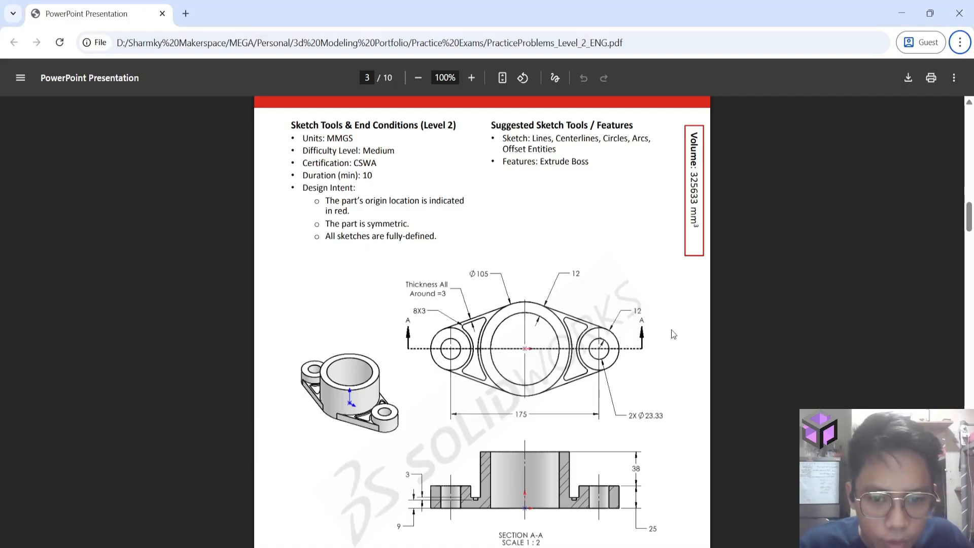
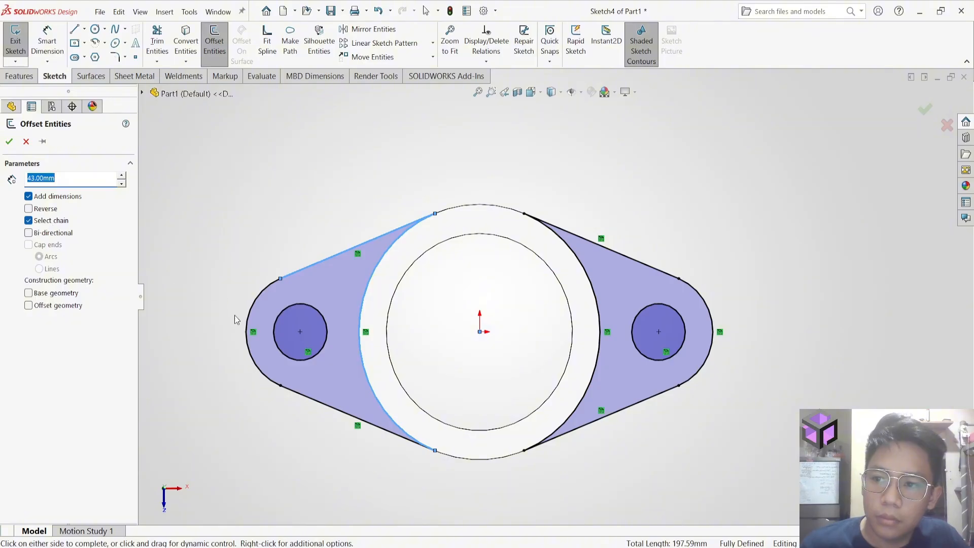
click(247, 326)
click(321, 401)
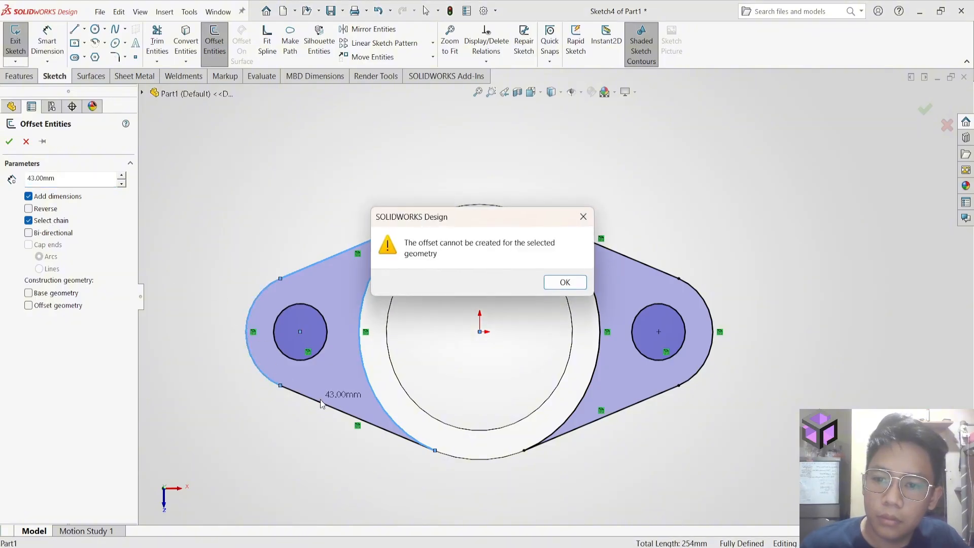
click(564, 282)
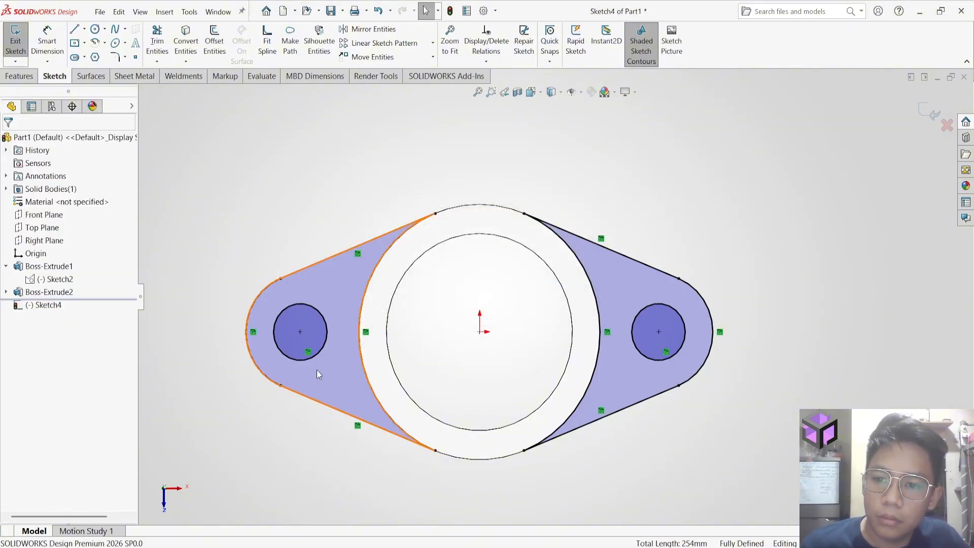
Offset the closed left flange outline, including its arc along the ring, inward by 3 mm using the reversed direction
click(214, 41)
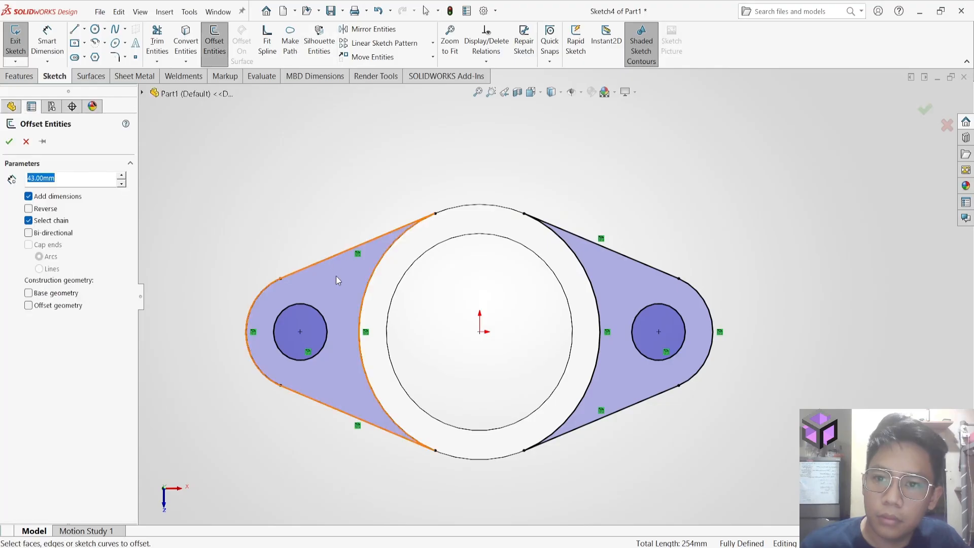
click(362, 324)
text(3)
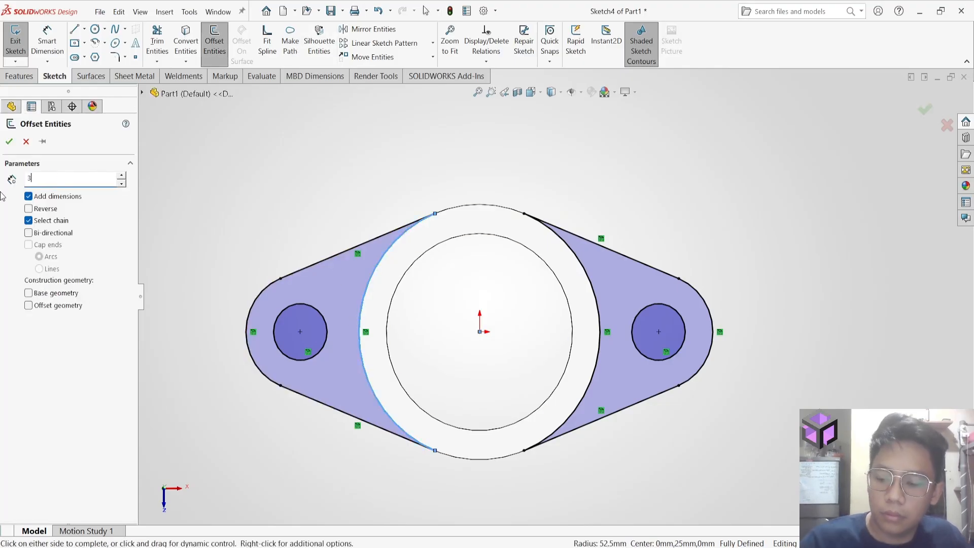
key(Return)
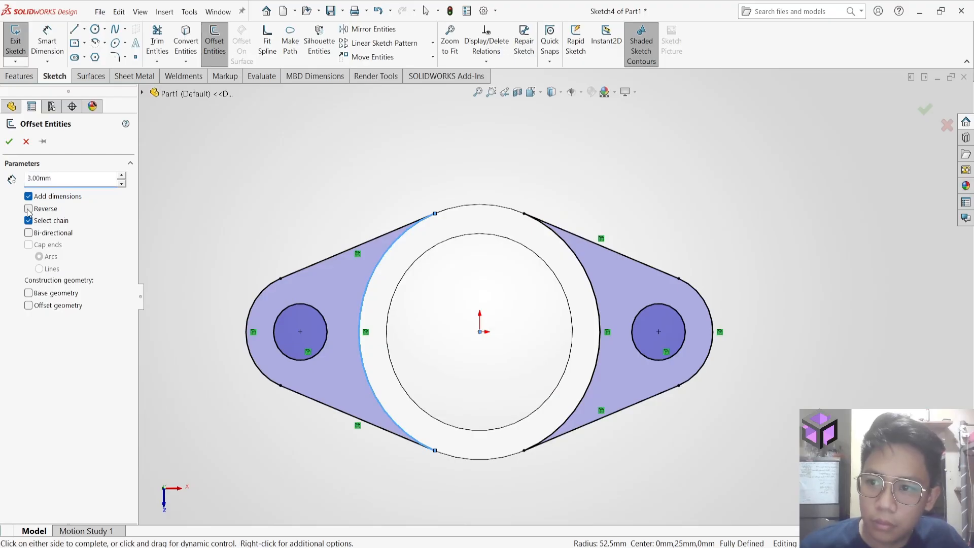
click(28, 209)
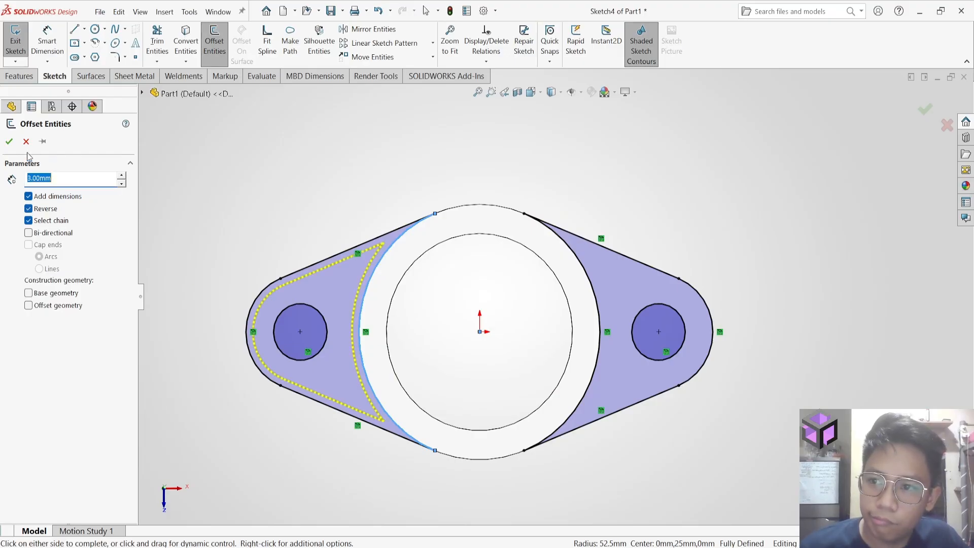
click(9, 141)
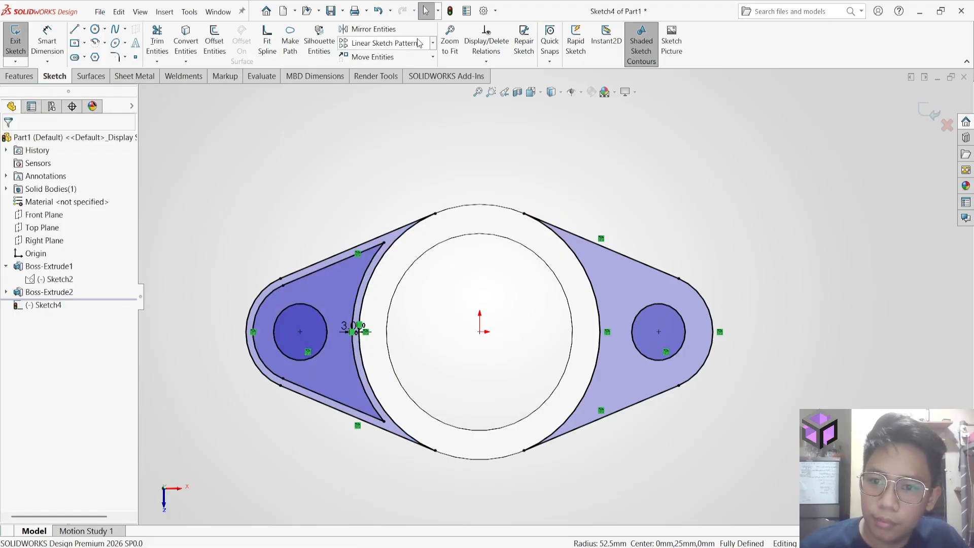
Offset the left and right bolt hole circles outward by 3 mm each
click(214, 43)
click(323, 348)
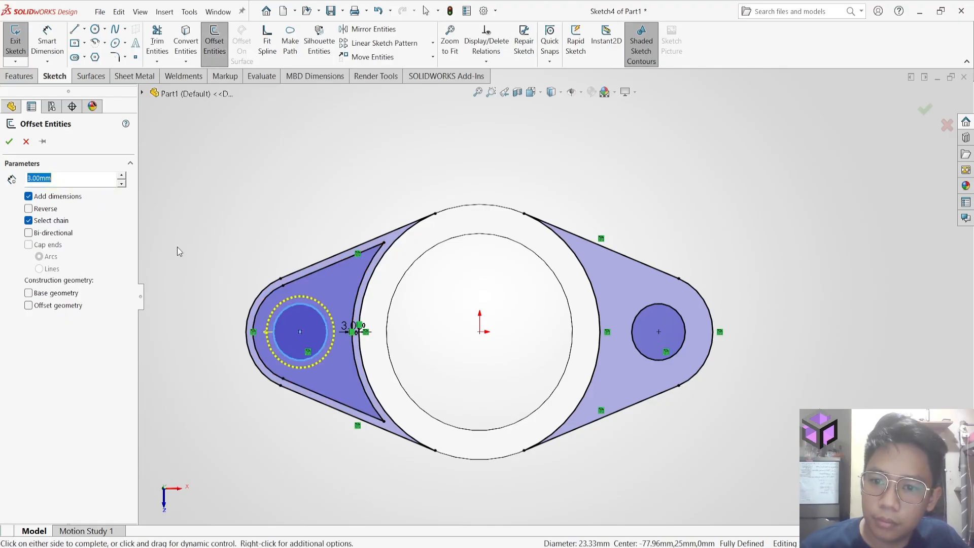
click(9, 142)
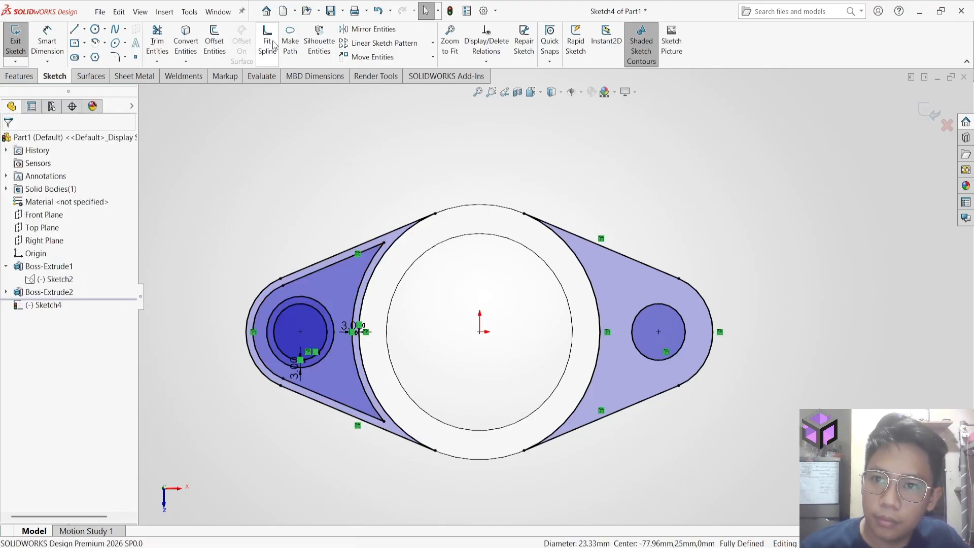
click(214, 43)
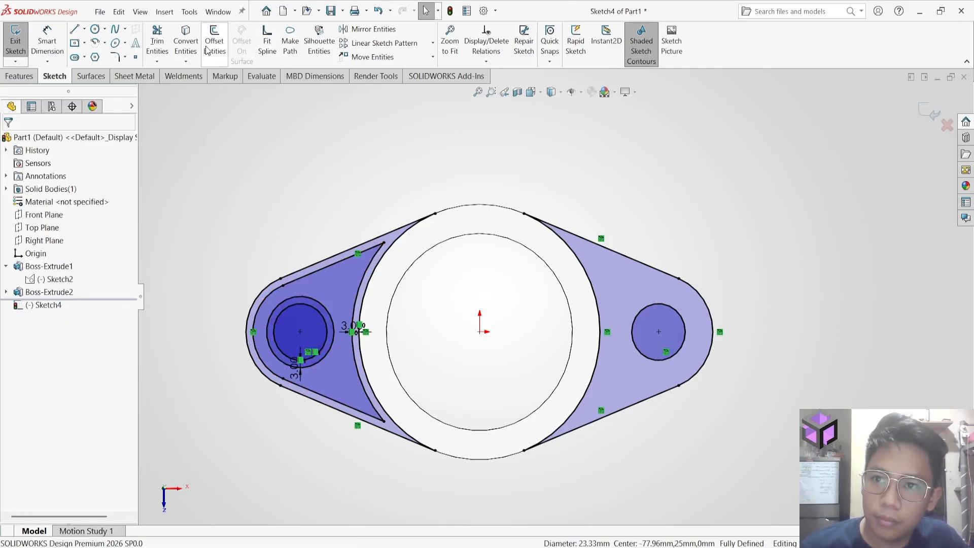
click(642, 354)
click(9, 141)
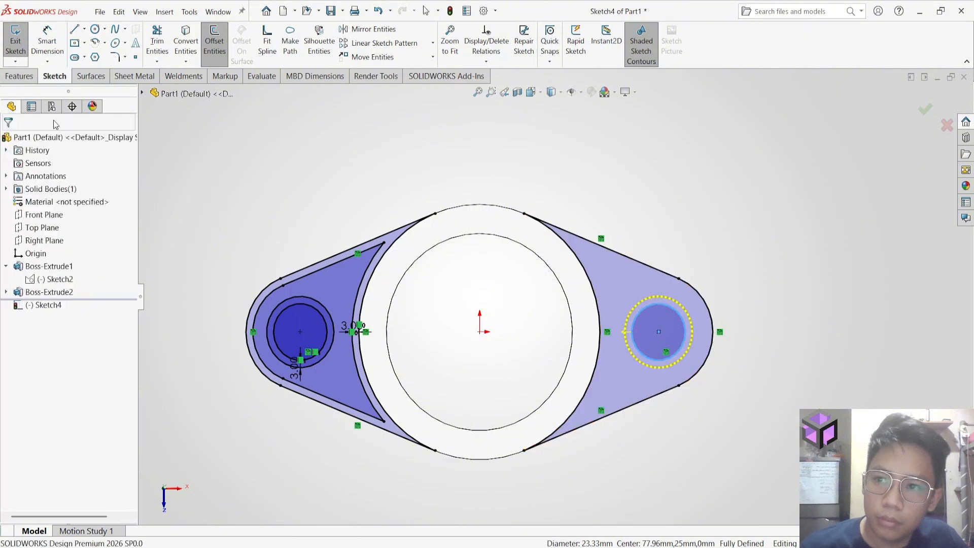
Offset the closed right flange outline inward by 3 mm using the reversed direction
click(212, 52)
click(638, 263)
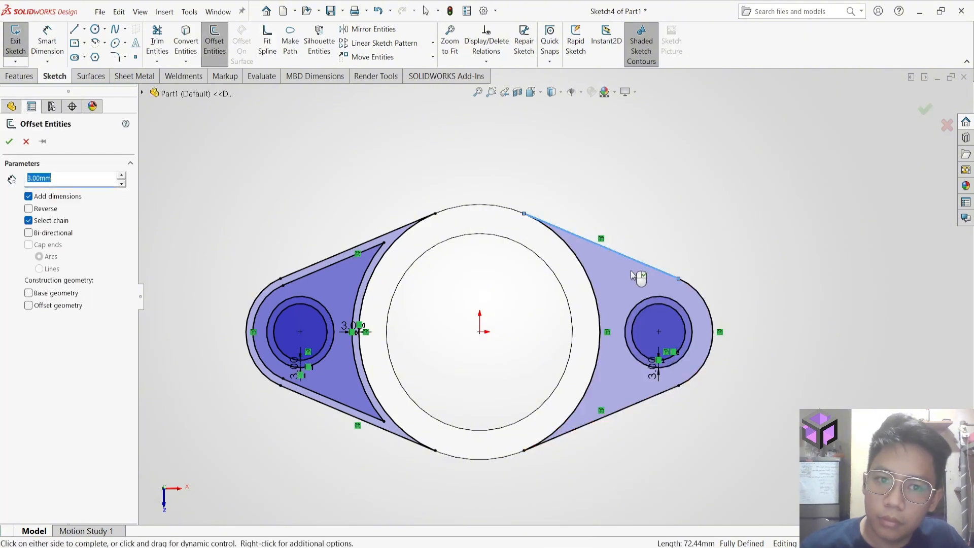
click(29, 209)
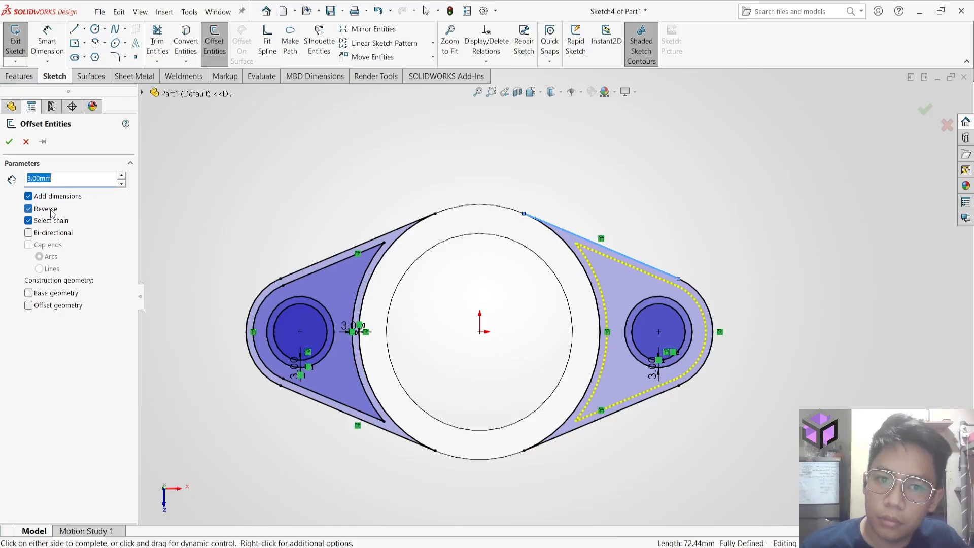
click(9, 141)
Compare the pocket shapes, bolt hole walls and dimensions in the PDF drawing with the flange sketch in SOLIDWORKS
key(alt+Tab)
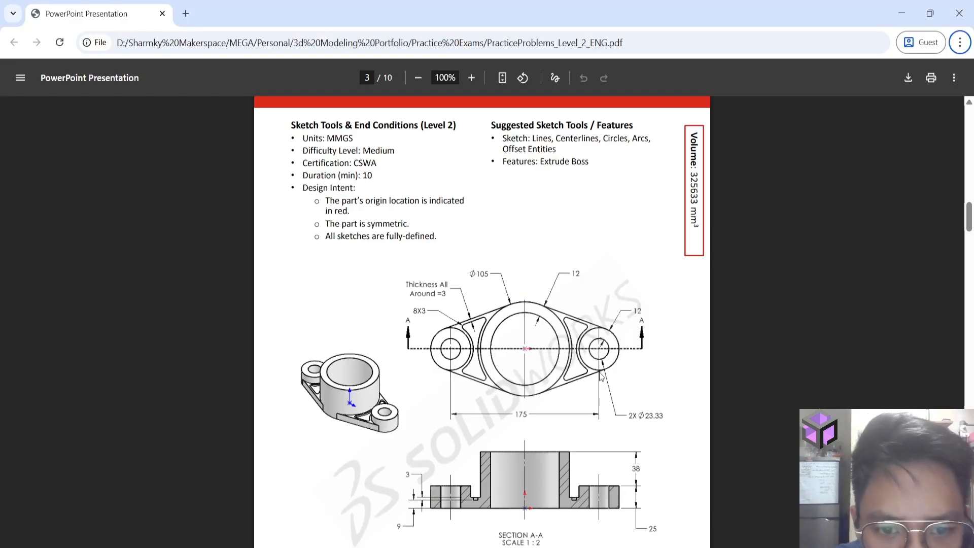
key(alt+Tab)
key(alt+Tab)
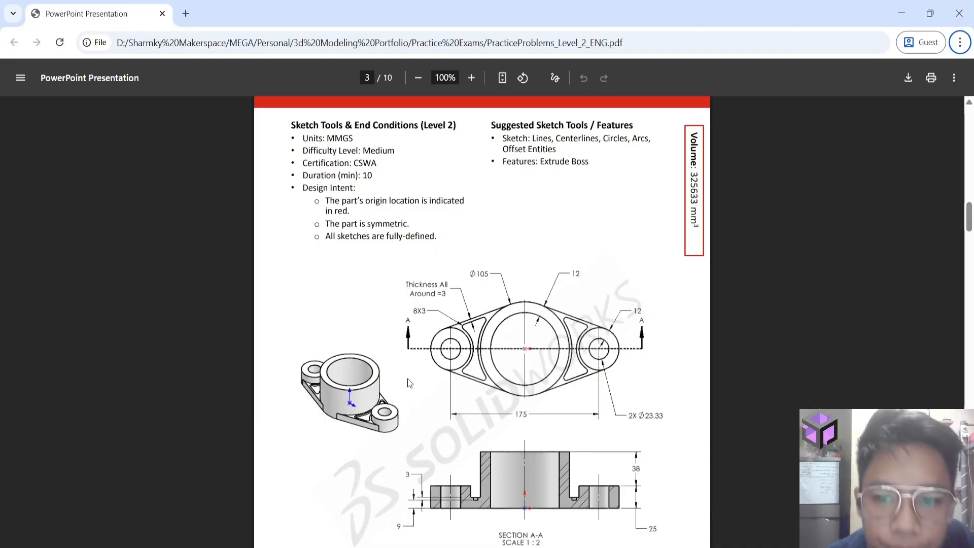
key(alt+Tab)
middle_drag(227, 461, 226, 316)
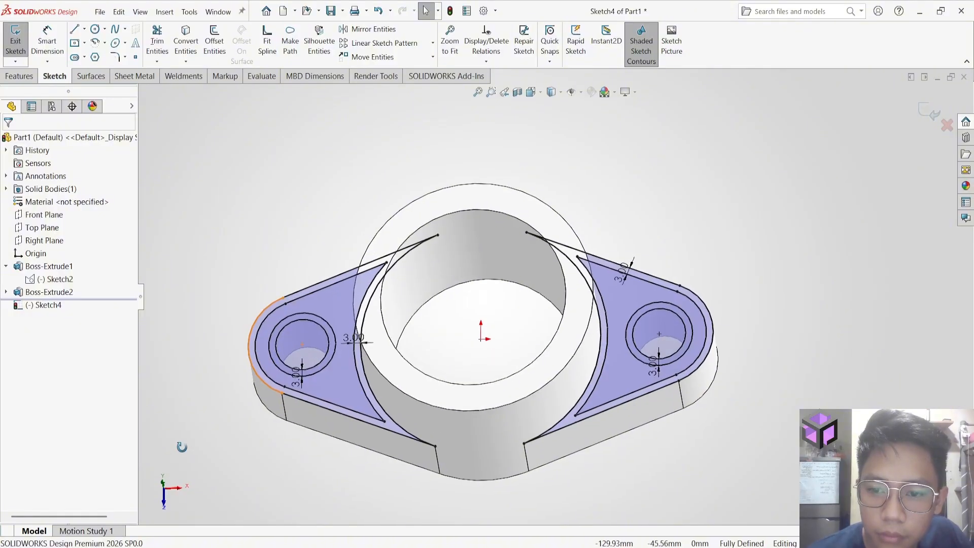
key(alt+Tab)
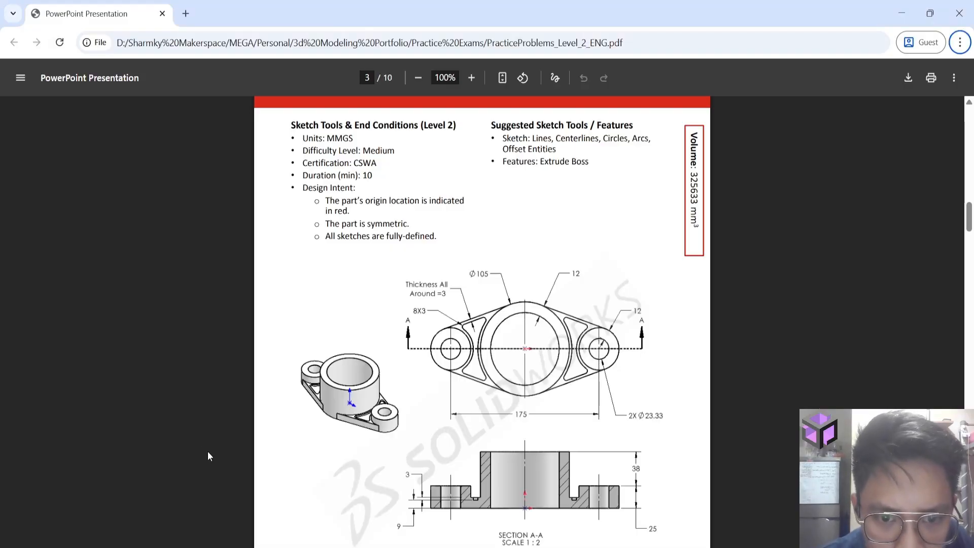
key(alt+Tab)
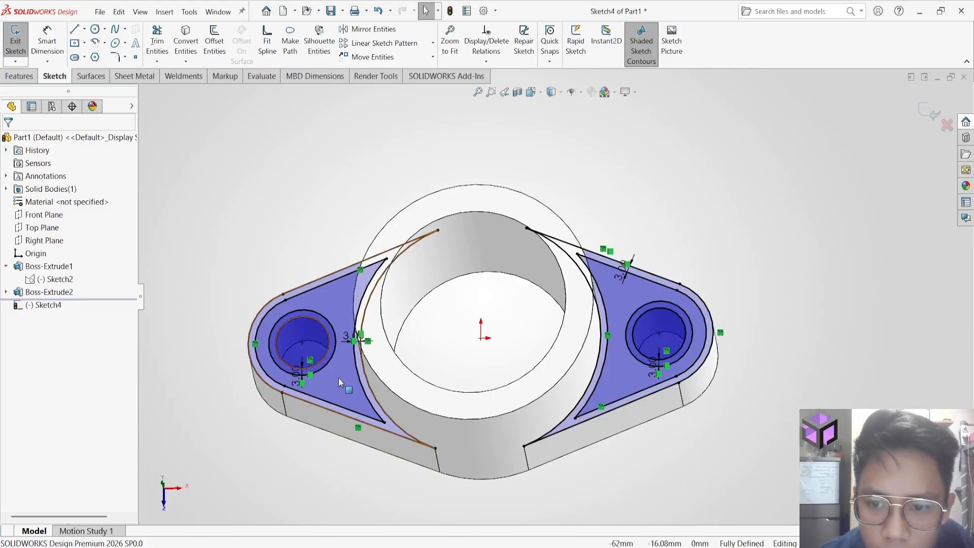
key(alt+Tab)
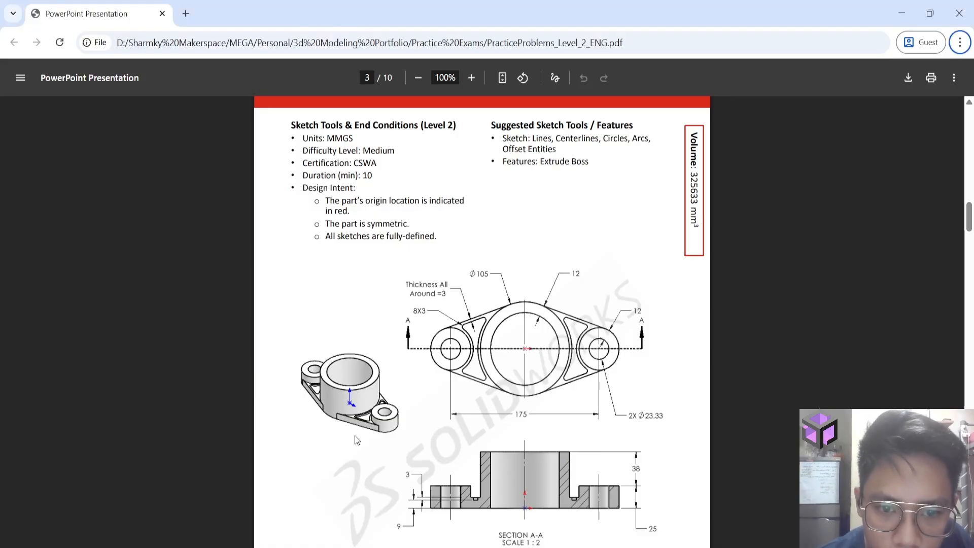
key(alt+Tab)
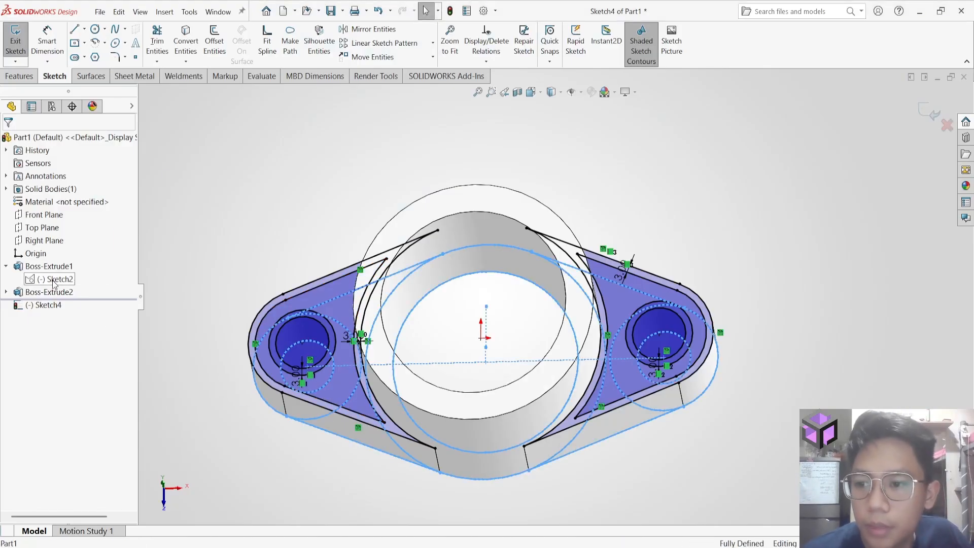
Leave the offset sketch, reopen the base extrusion's sketch and move the left hole's diameter and wall dimensions clear of the outline
click(53, 284)
click(18, 49)
click(54, 282)
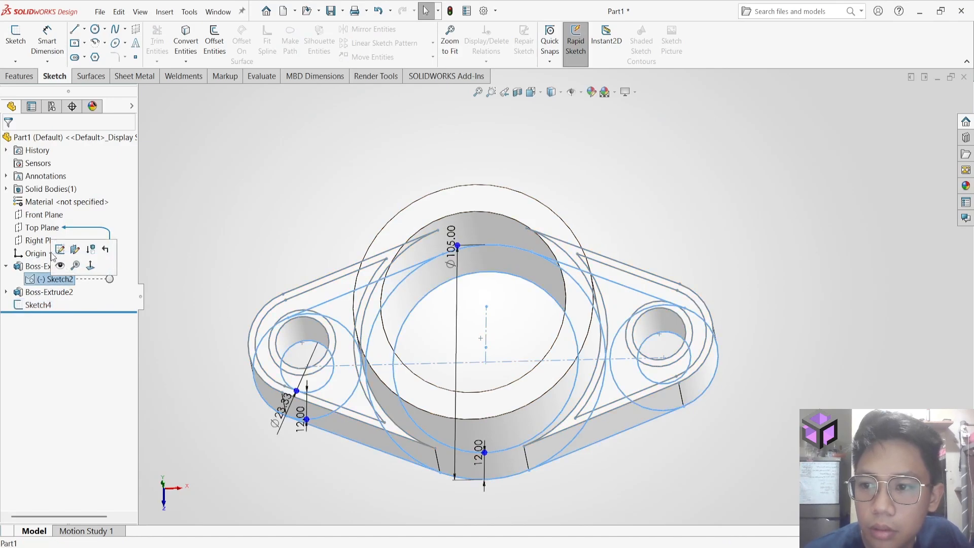
click(60, 249)
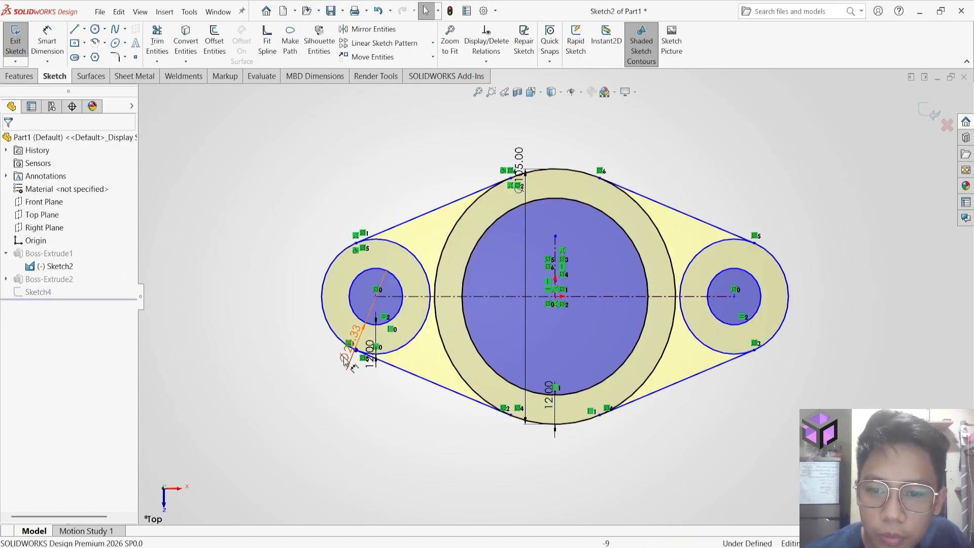
drag(345, 361, 256, 297)
mouse_move(369, 350)
mouse_down()
mouse_move(235, 361)
mouse_move(306, 363)
mouse_up()
click(425, 412)
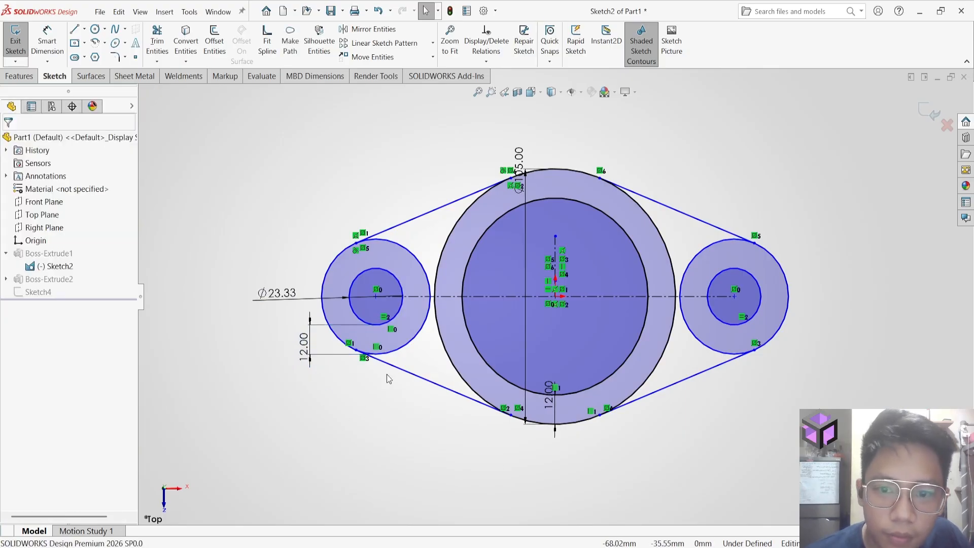
Check the hole spacing in the PDF drawing, then dimension the bolt hole centres 175 mm apart in SOLIDWORKS and exit the sketch
key(alt+Tab)
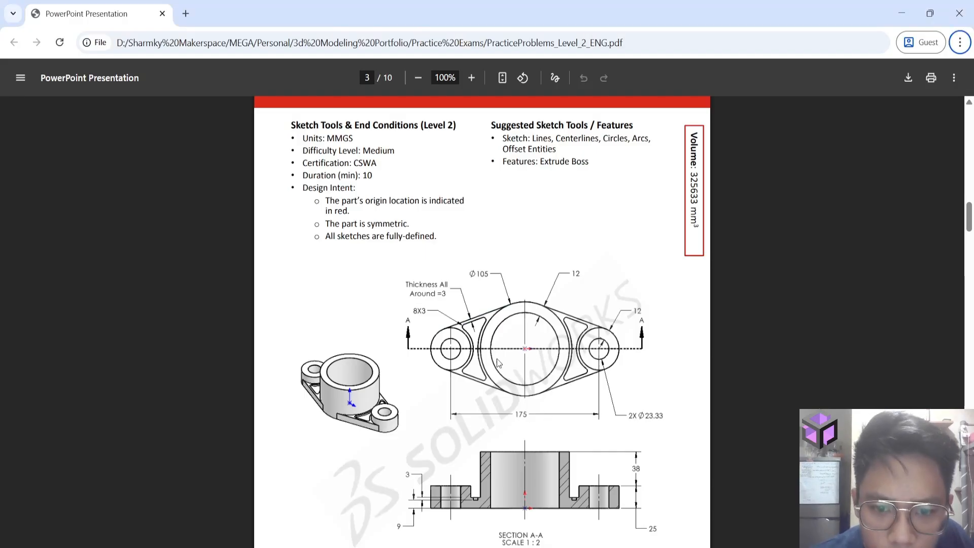
key(alt+Tab)
click(40, 44)
click(376, 297)
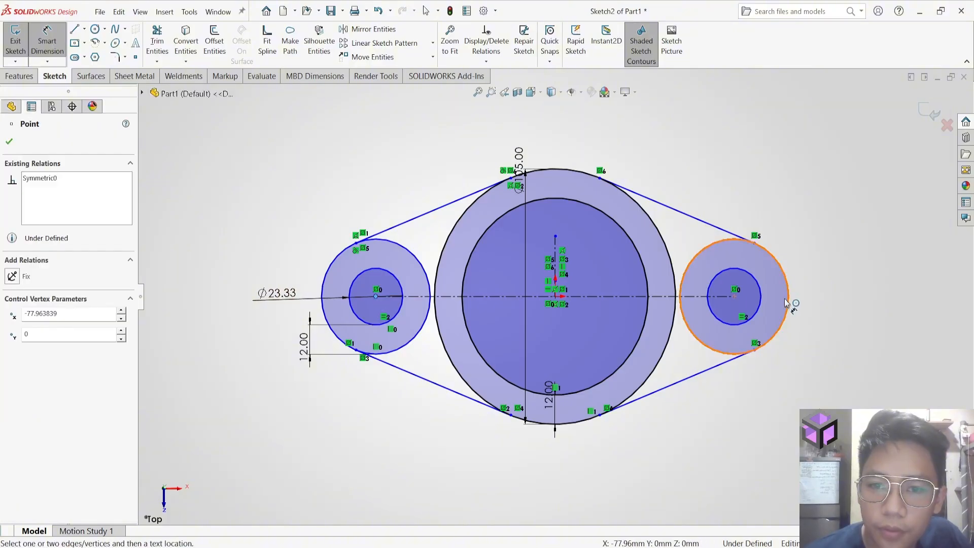
click(734, 295)
click(661, 145)
text(18)
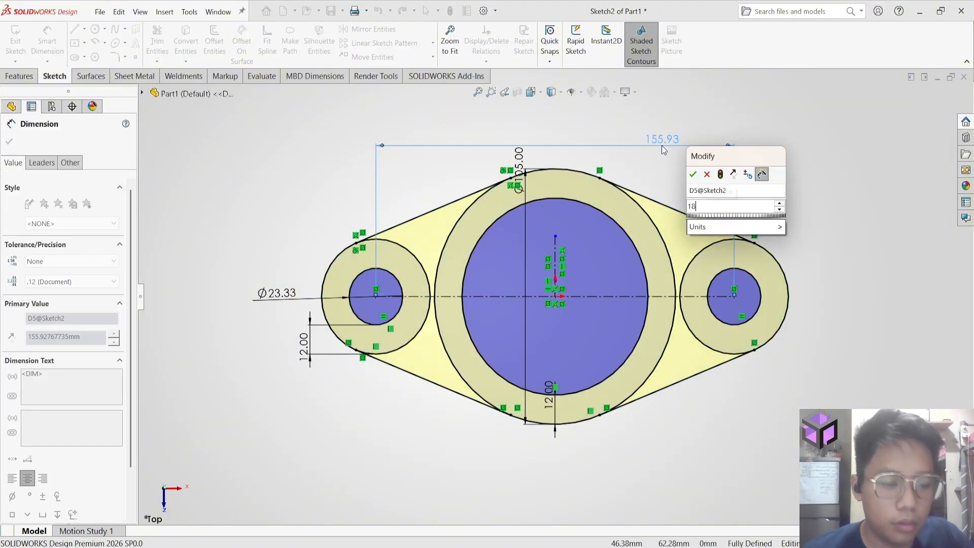
key(BackSpace)
text(75)
key(Return)
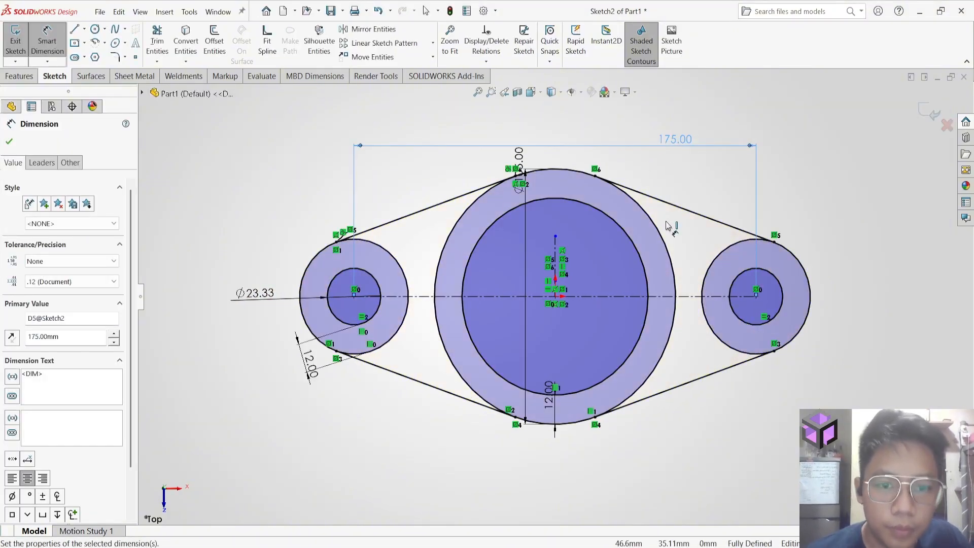
ctrl+middle_drag(584, 315, 495, 351)
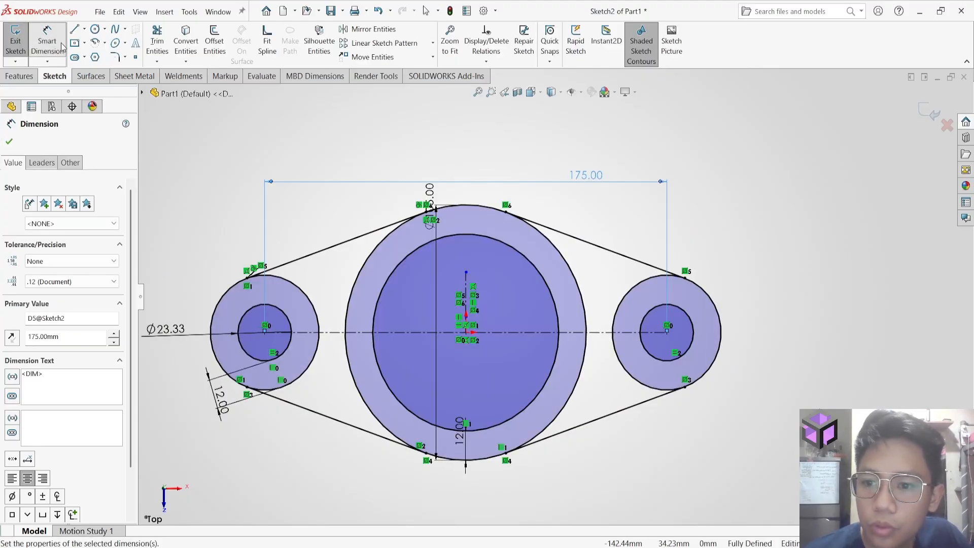
click(16, 43)
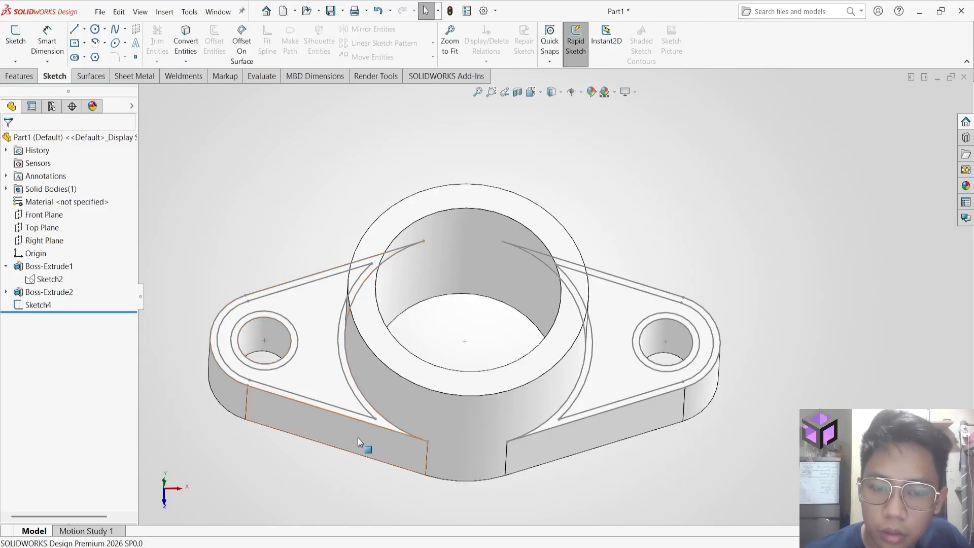
Check the pocket details in the PDF drawing, then start a sketch on the flange's top face in SOLIDWORKS and hide Sketch4
key(alt+Tab)
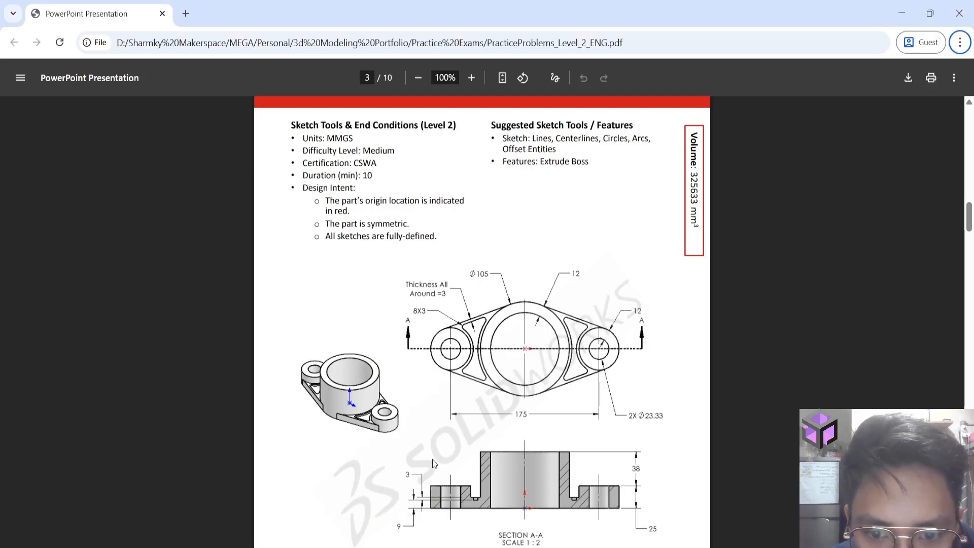
key(alt+Tab)
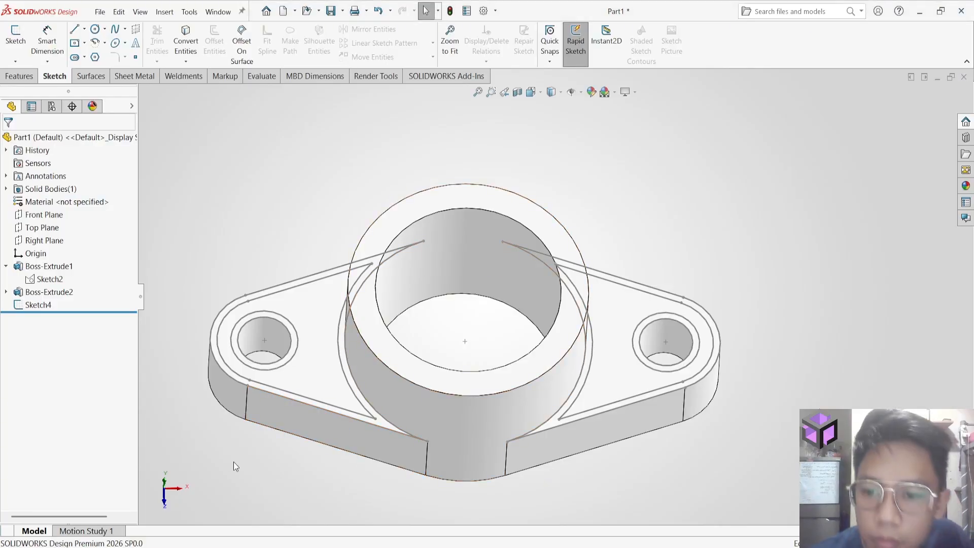
key(alt+Tab)
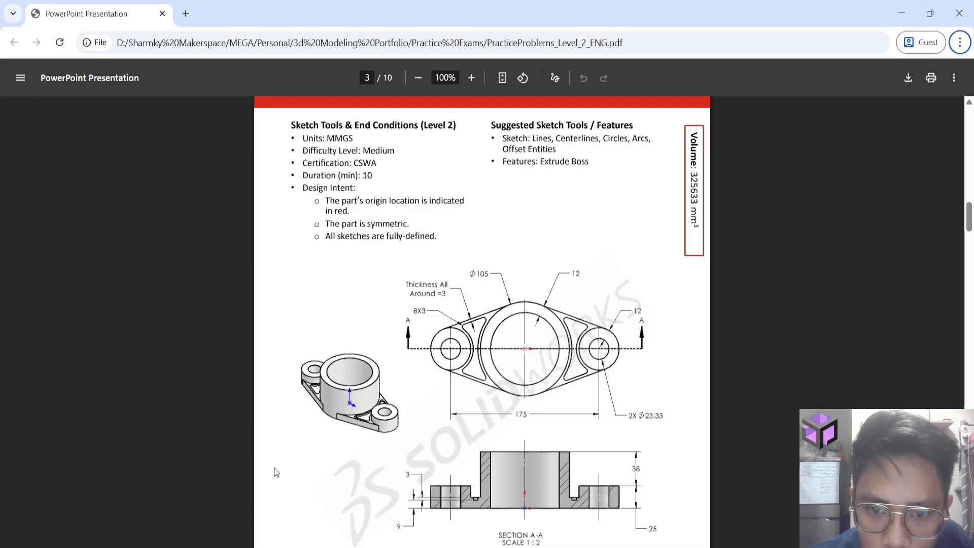
key(alt+Tab)
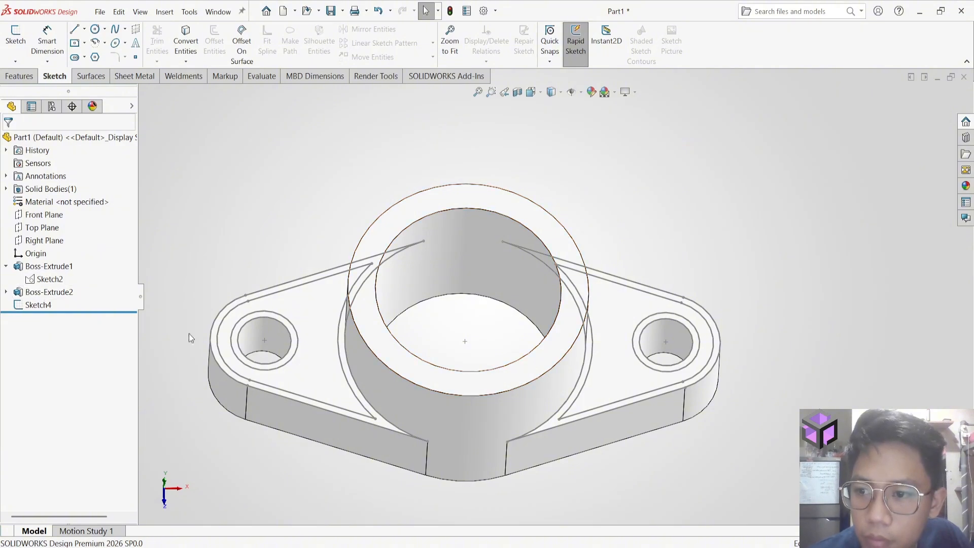
click(327, 366)
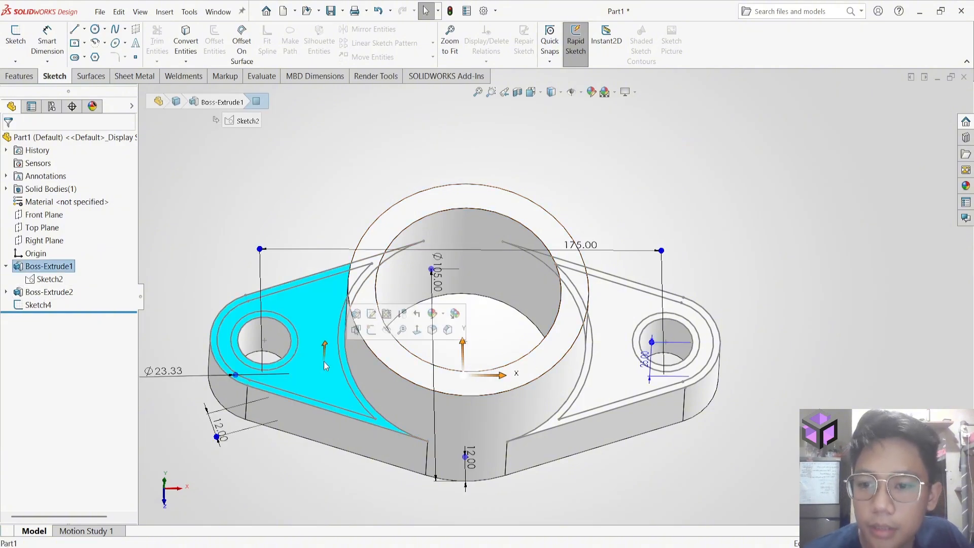
click(15, 36)
click(39, 304)
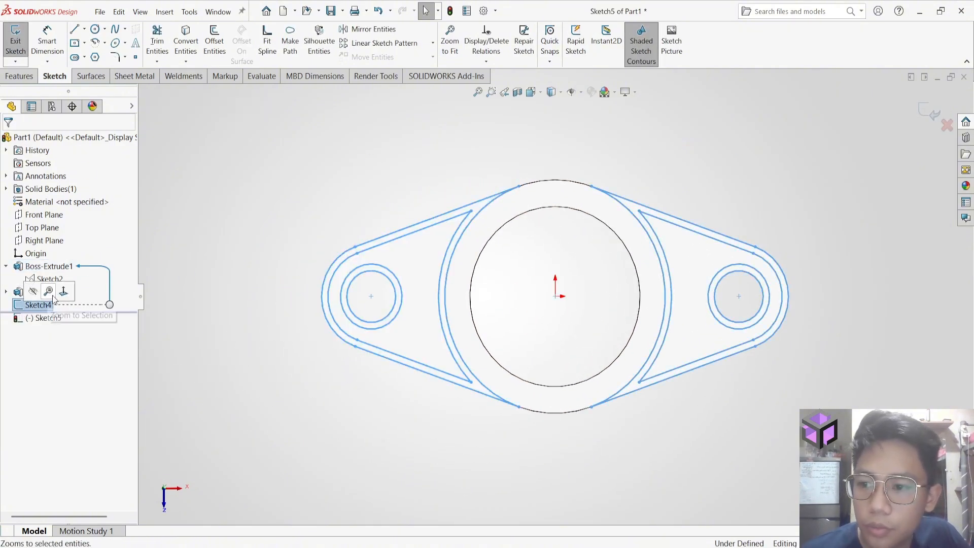
click(88, 318)
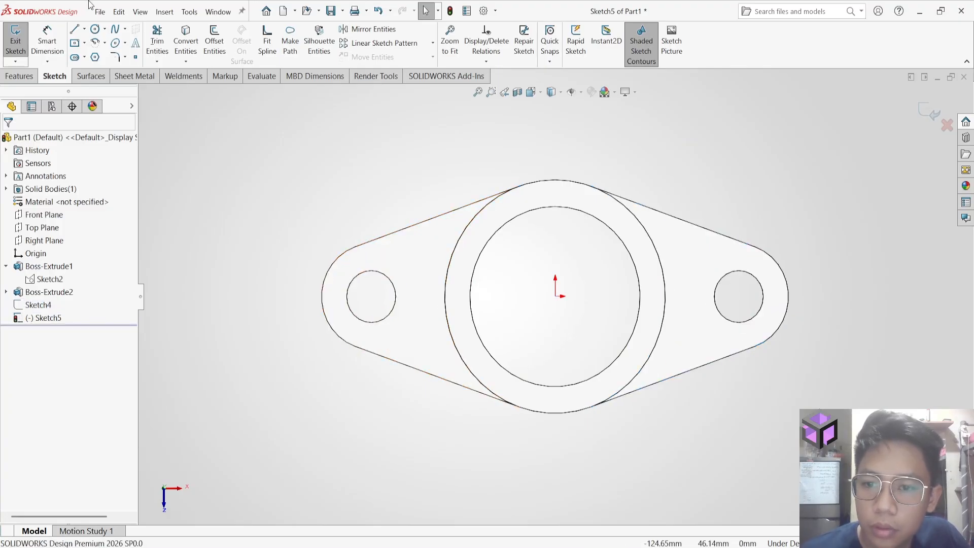
Sketch a 23.665 mm radius circle concentric with each bolt hole, matching the flange's rounded ends, and exit the sketch
click(95, 29)
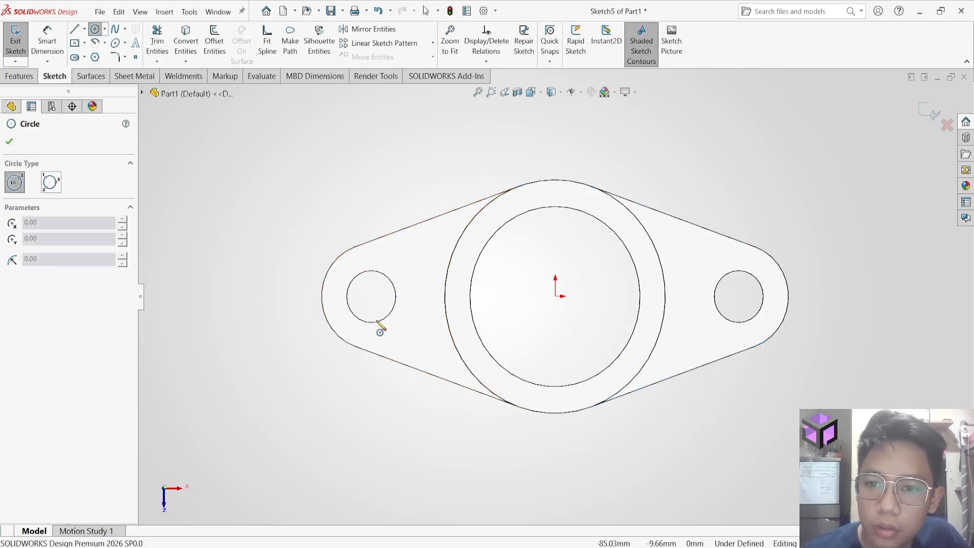
click(371, 296)
click(347, 255)
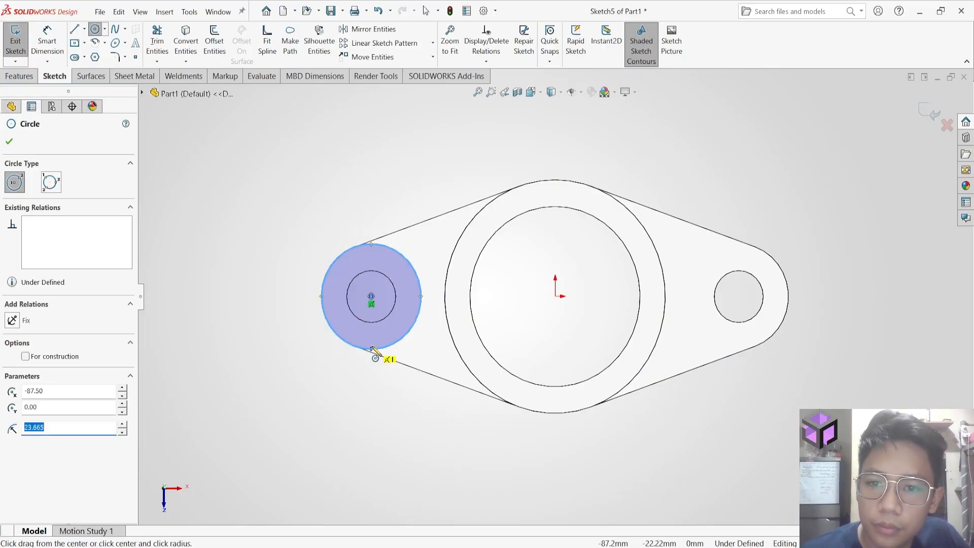
click(738, 297)
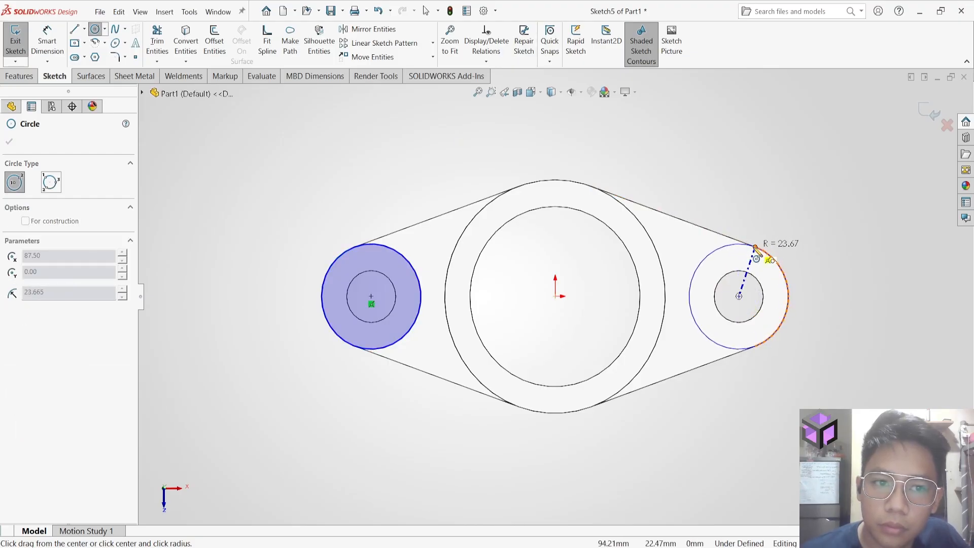
click(755, 247)
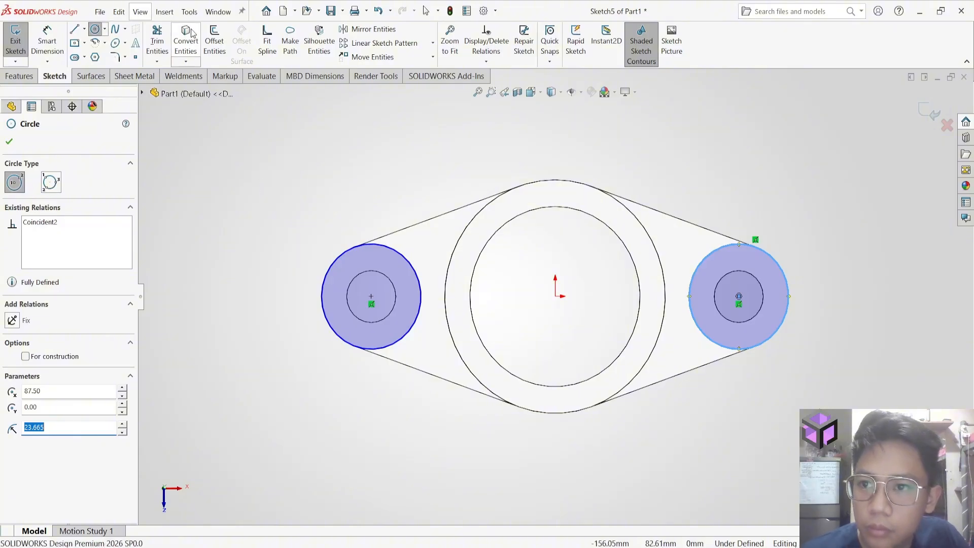
click(15, 40)
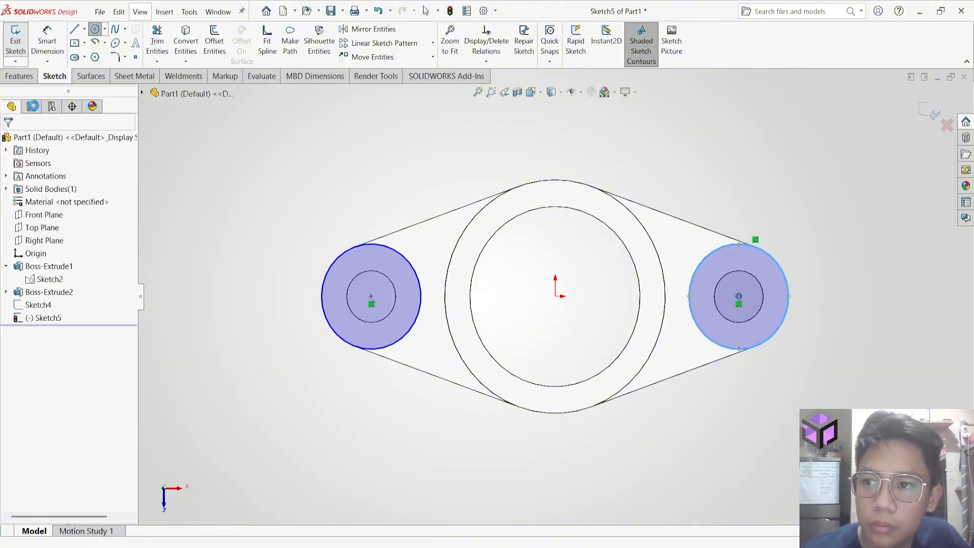
Hide the separate circle sketch, Sketch5, and reopen Sketch4 with the pocket outlines for editing
right_click(39, 320)
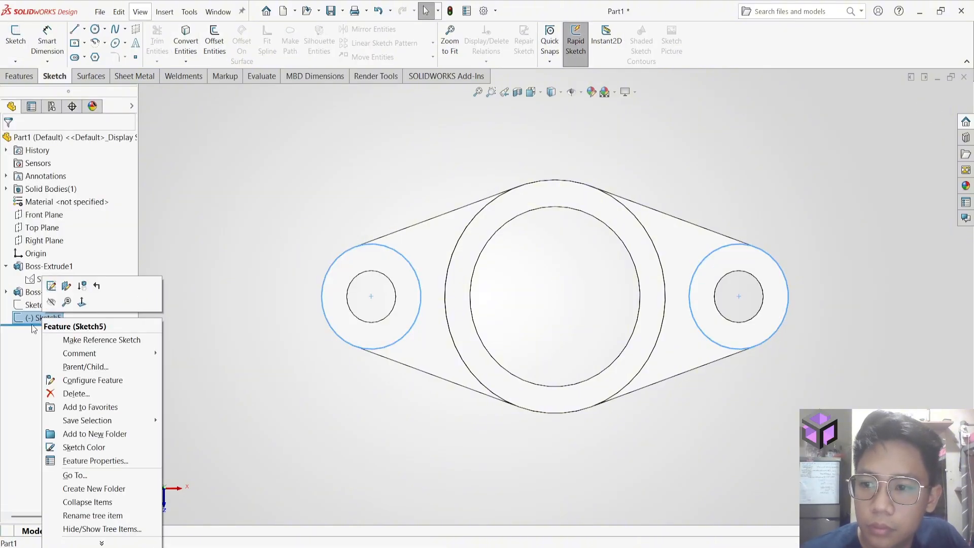
click(36, 304)
click(38, 304)
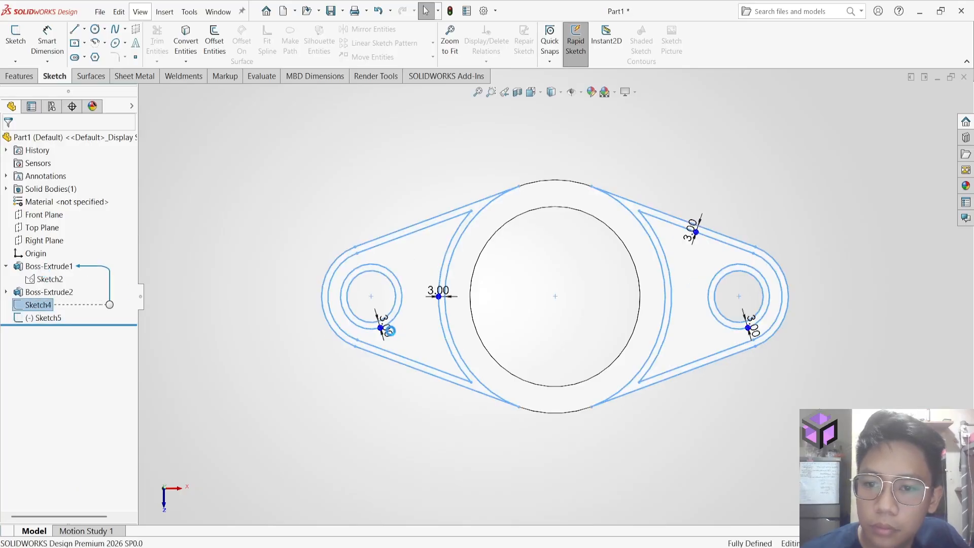
Add a 23.665 mm radius circle around each bolt hole in Sketch4, snapped to the flange's end arcs
click(95, 30)
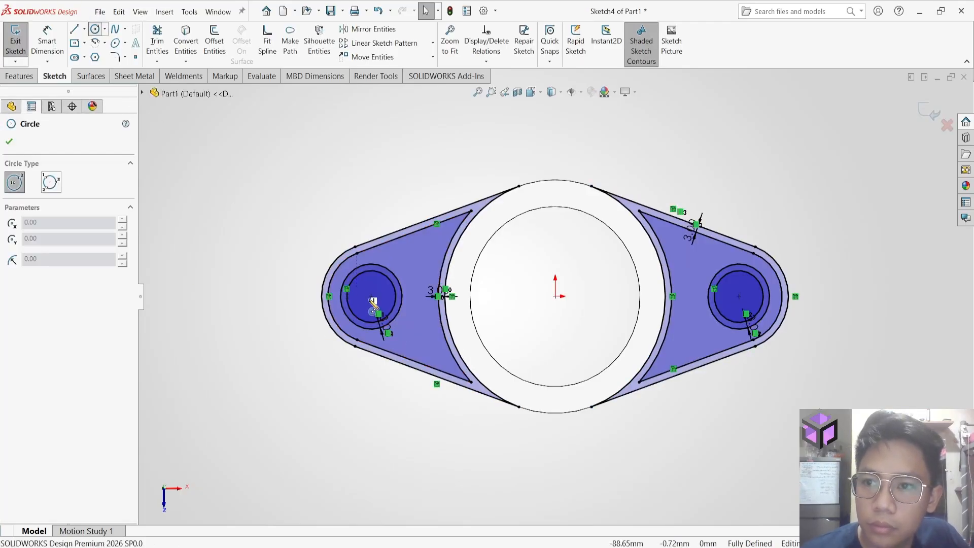
click(371, 296)
click(413, 310)
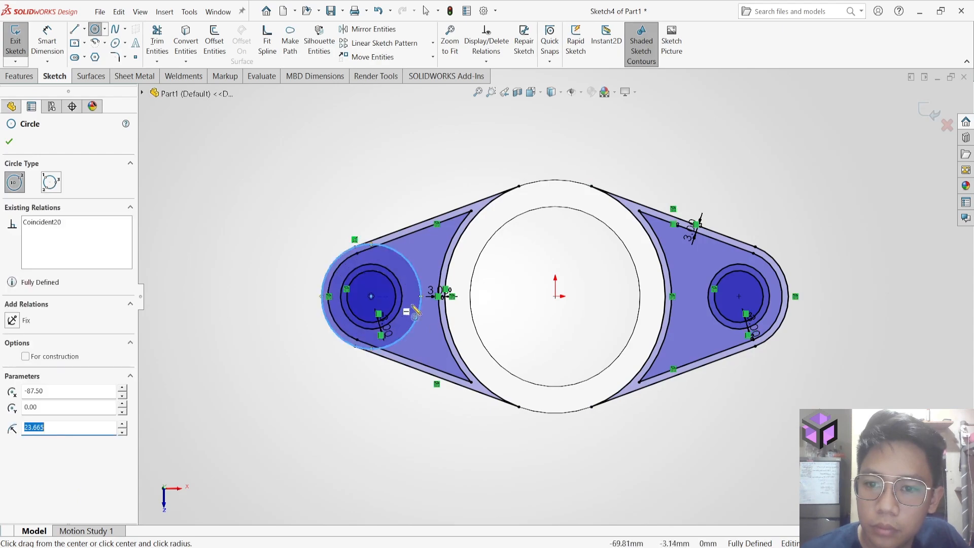
click(739, 296)
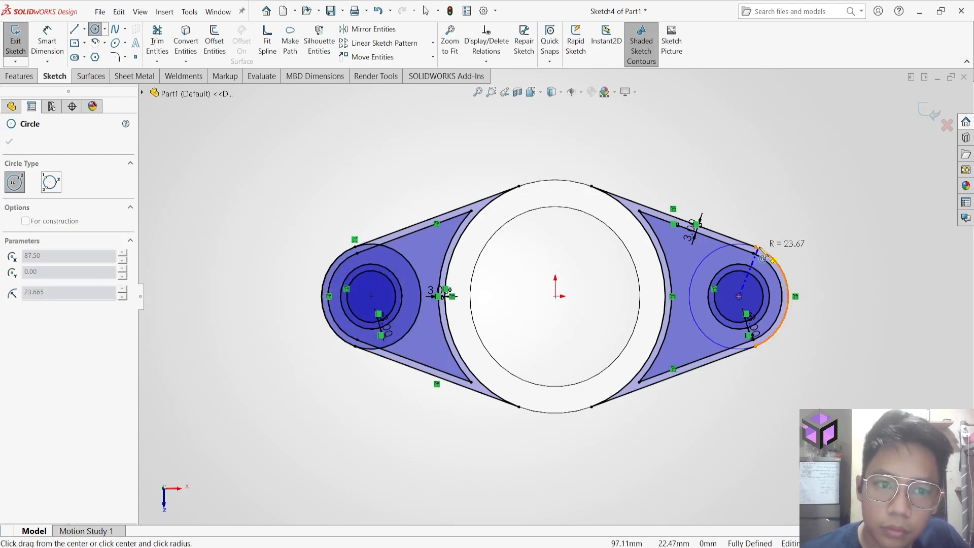
click(760, 251)
Offset both new boss circles outward by 3 mm
click(214, 44)
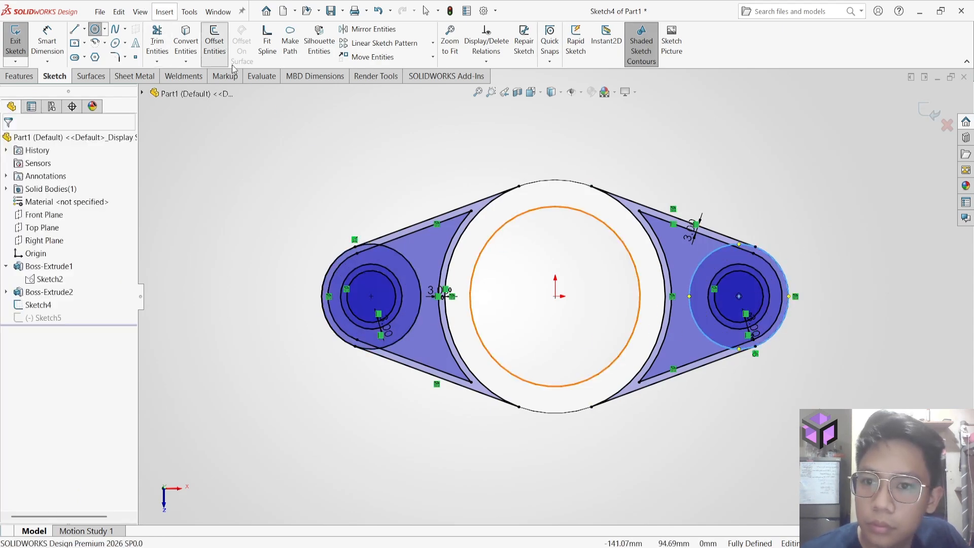
click(416, 323)
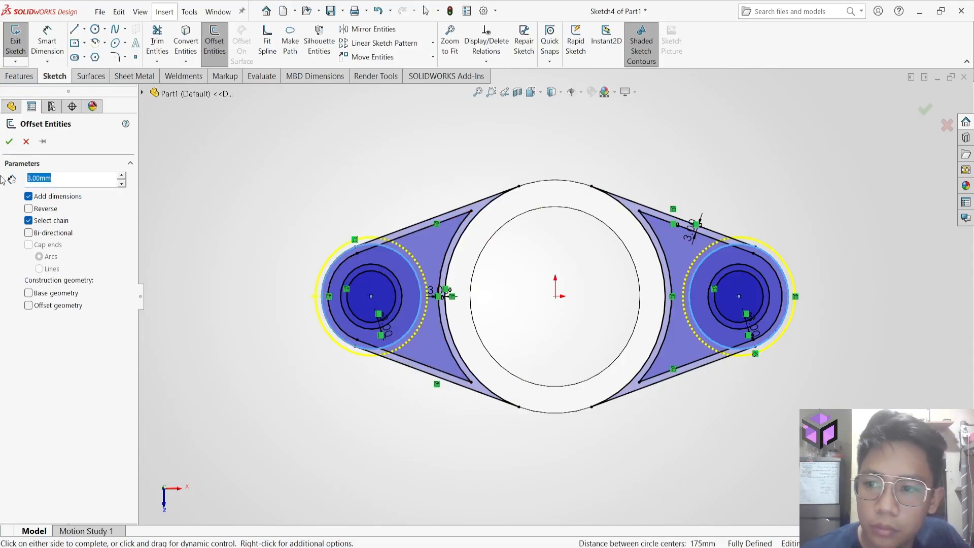
click(9, 141)
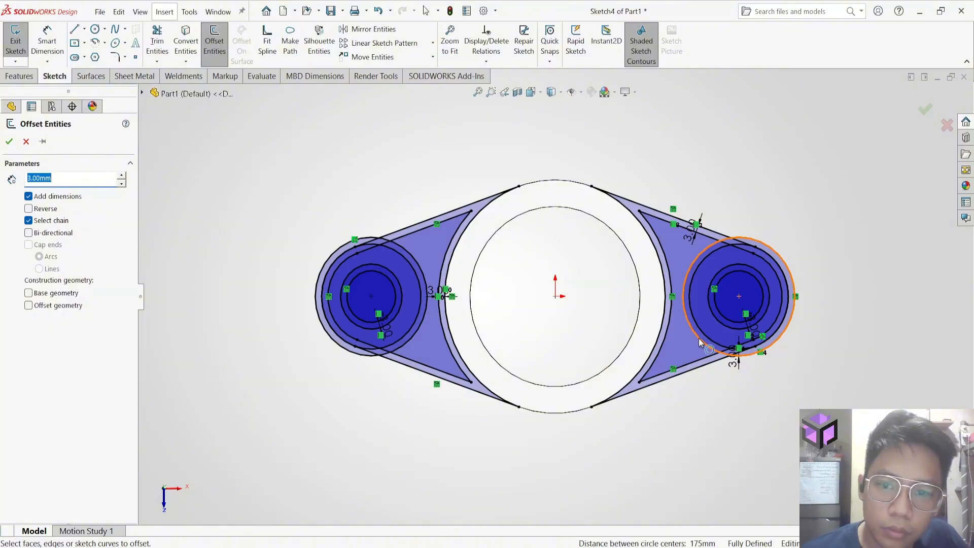
key(Escape)
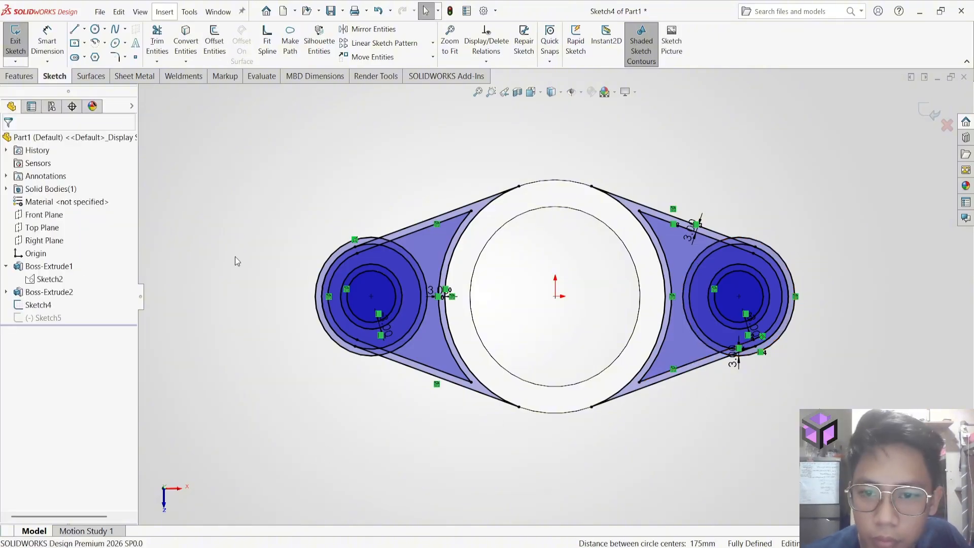
Set up an extruded cut from Sketch4, selecting the left and right pocket regions between the boss circles and the central ring
key(alt+Tab)
key(alt+Tab)
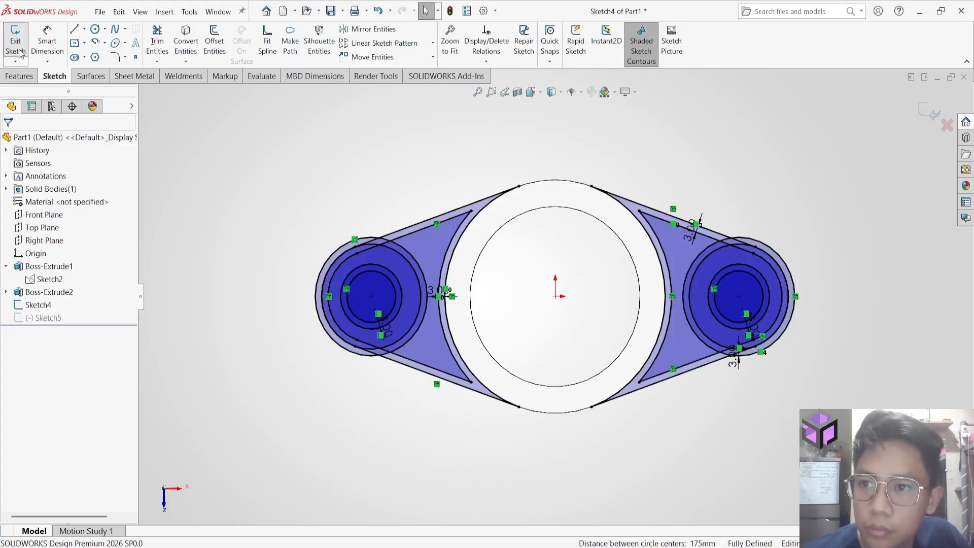
click(19, 76)
click(175, 44)
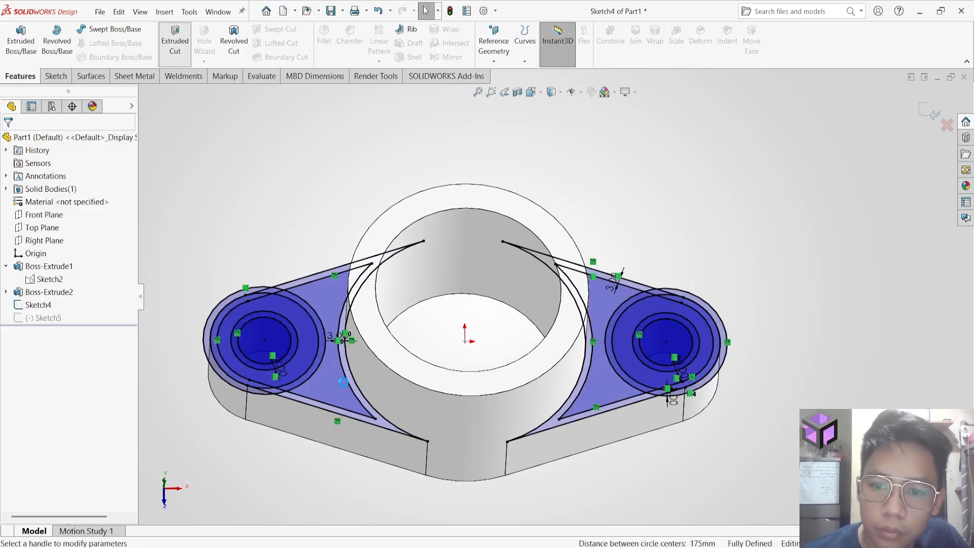
click(345, 378)
click(606, 365)
Check the pocket depth in the PDF drawing's section view, then cut both pockets 19 mm deep in SOLIDWORKS
key(alt+Tab)
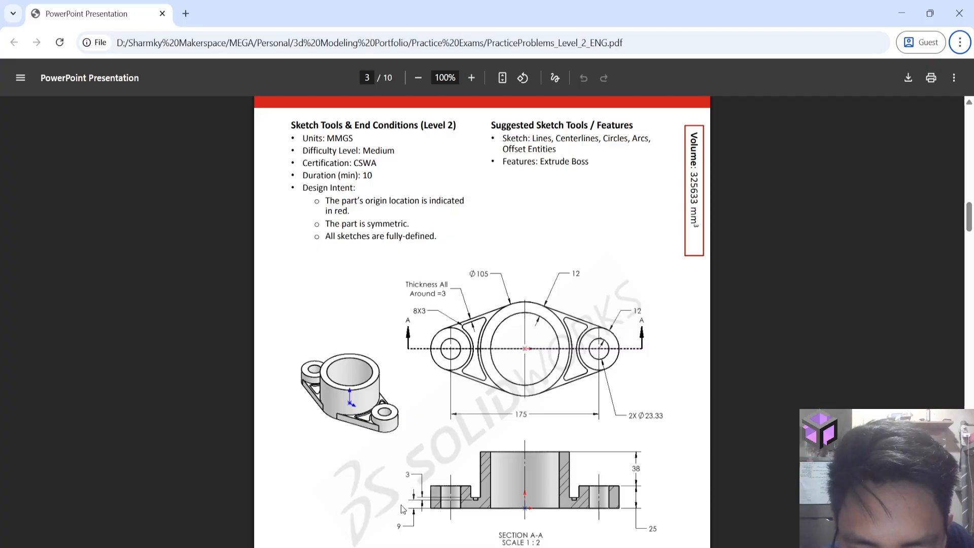
key(alt+Tab)
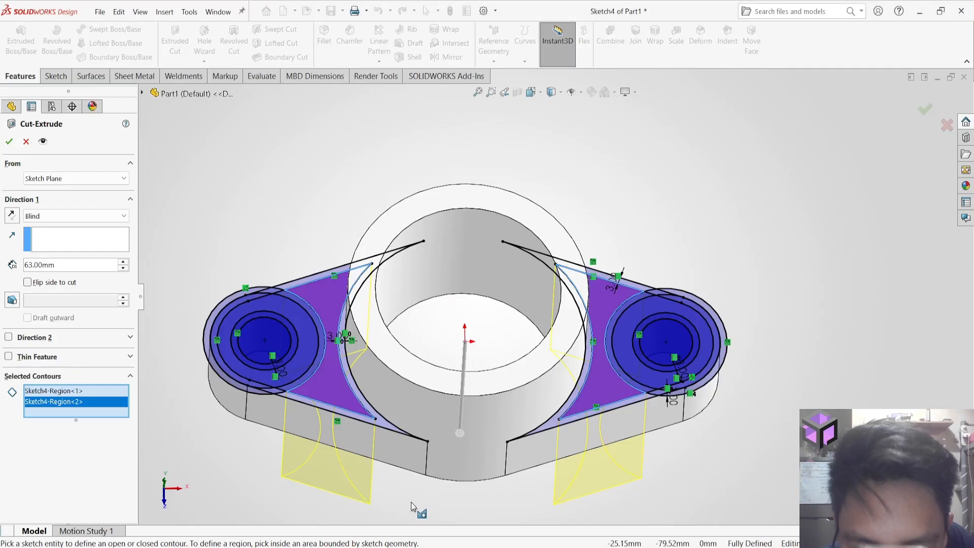
key(alt+Tab)
key(alt+Tab)
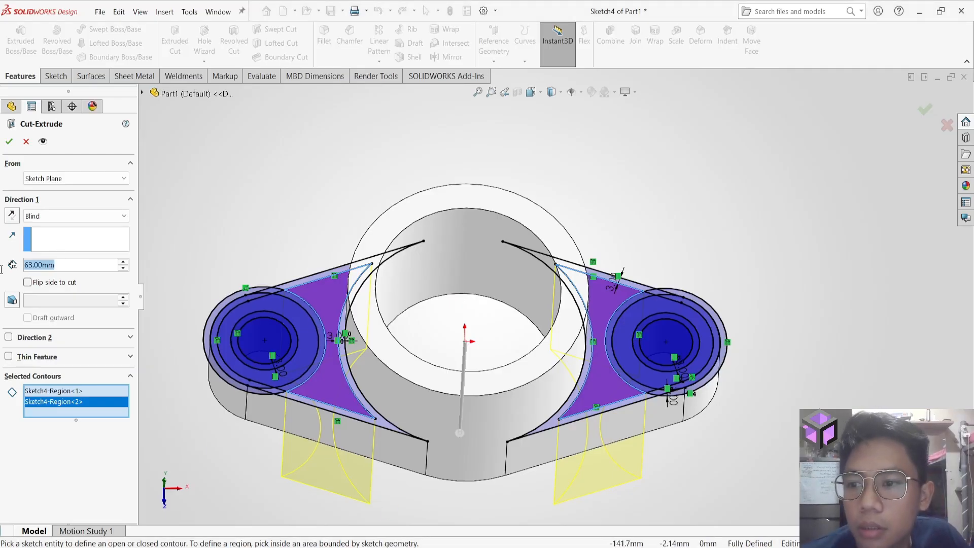
text(19)
key(Return)
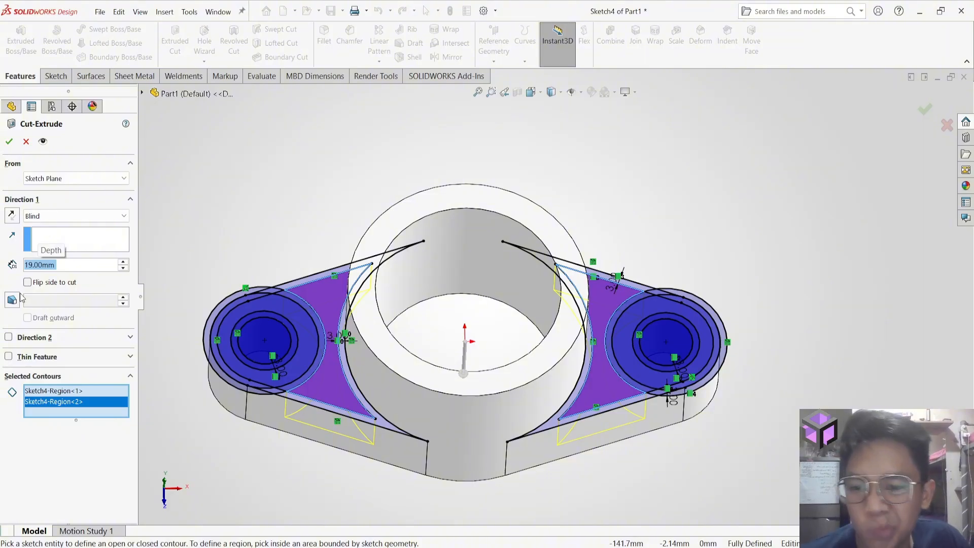
middle_drag(218, 298, 236, 234)
click(7, 142)
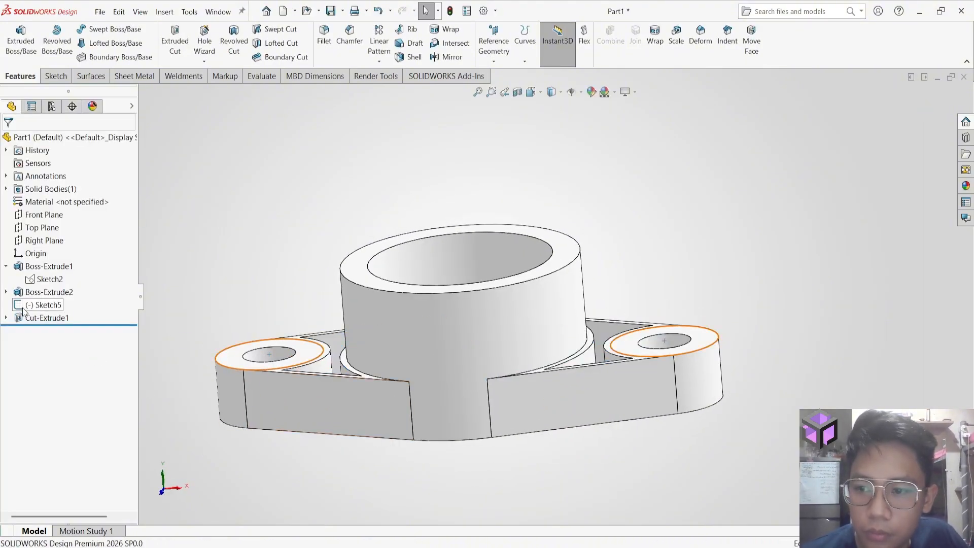
Hide Sketch5 so its circles no longer overlay the bolt hole bosses
click(38, 305)
click(37, 289)
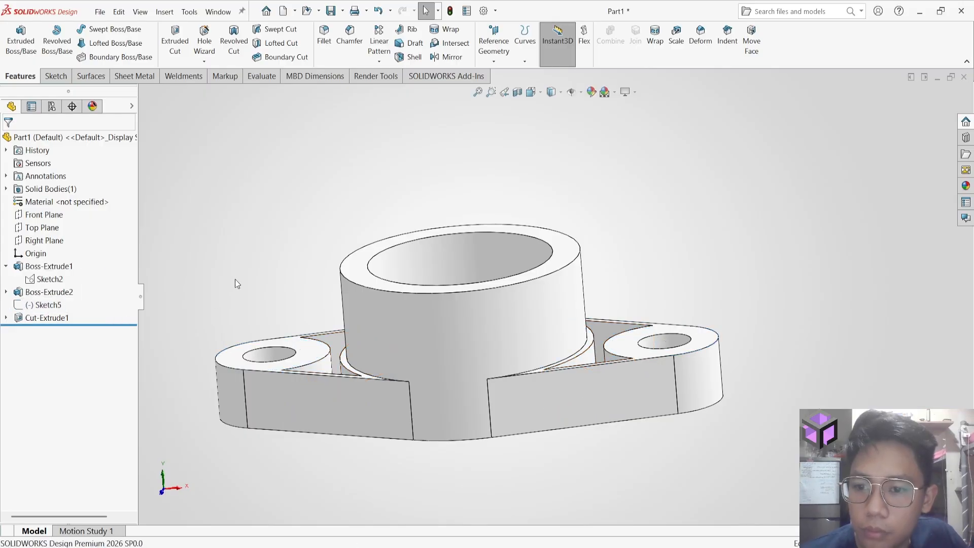
mouse_move(235, 279)
middle_down()
mouse_move(311, 329)
mouse_move(312, 361)
middle_up()
Check the flange heights in the PDF drawing's section view, then start a sketch on the flange's top face in SOLIDWORKS
key(alt+Tab)
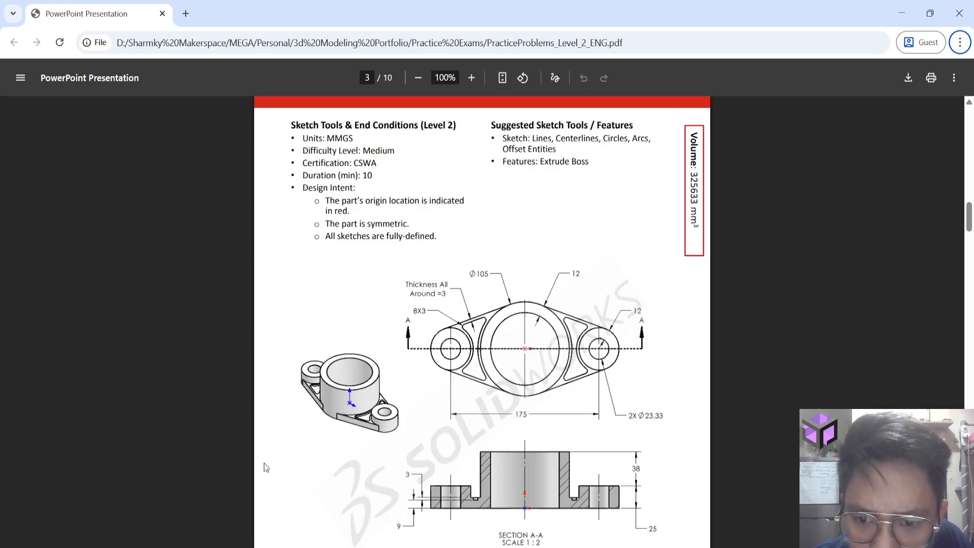
key(alt+Tab)
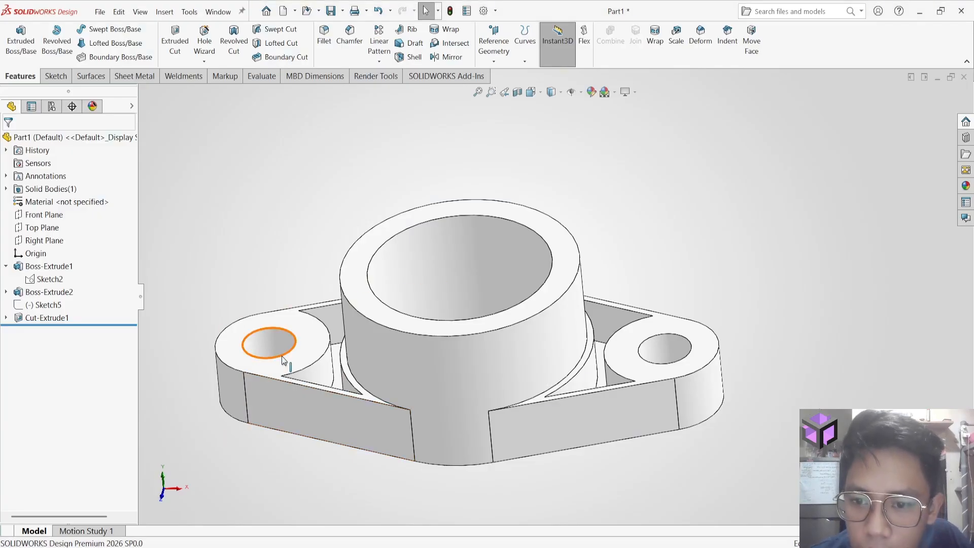
click(315, 358)
click(55, 76)
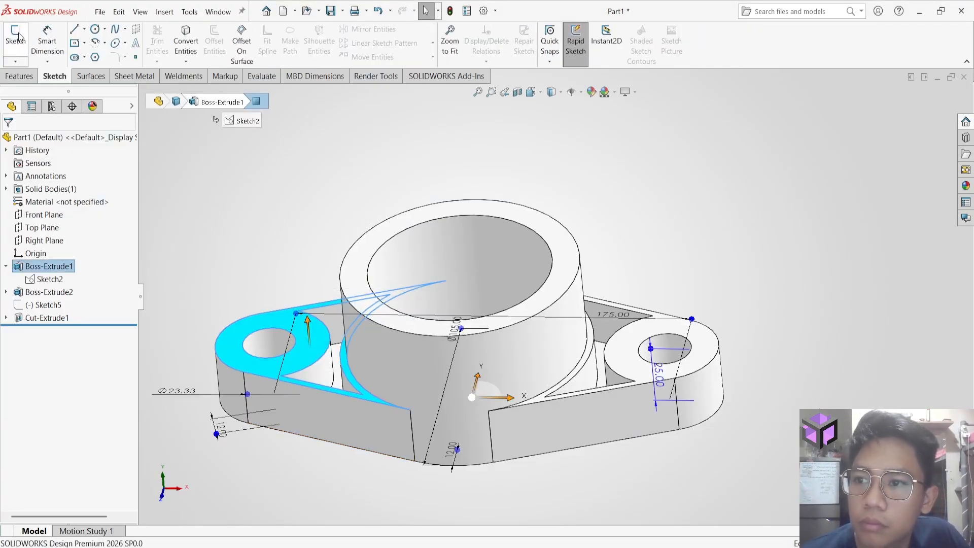
click(15, 35)
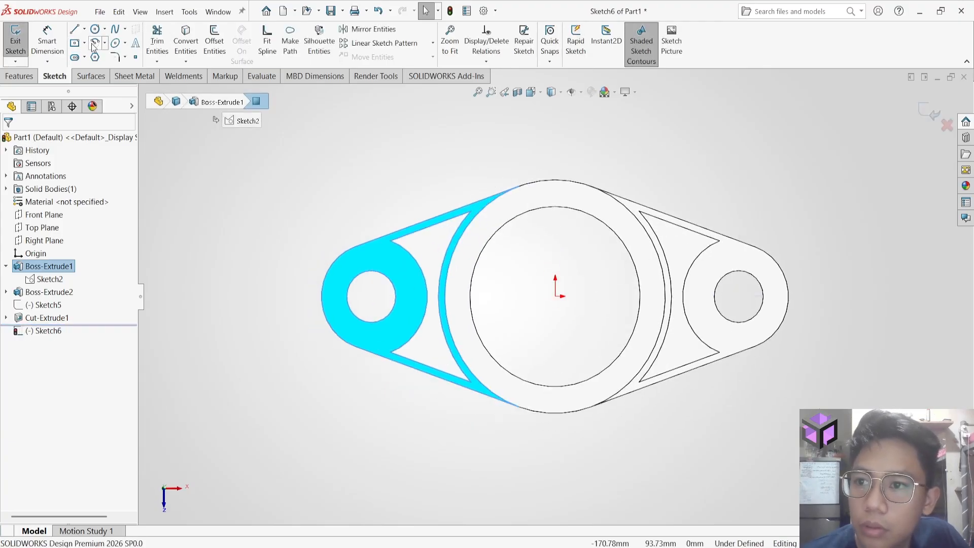
Sketch a 23.665 mm radius circle centred on each bolt hole, matching the outer outline of both bosses
click(95, 28)
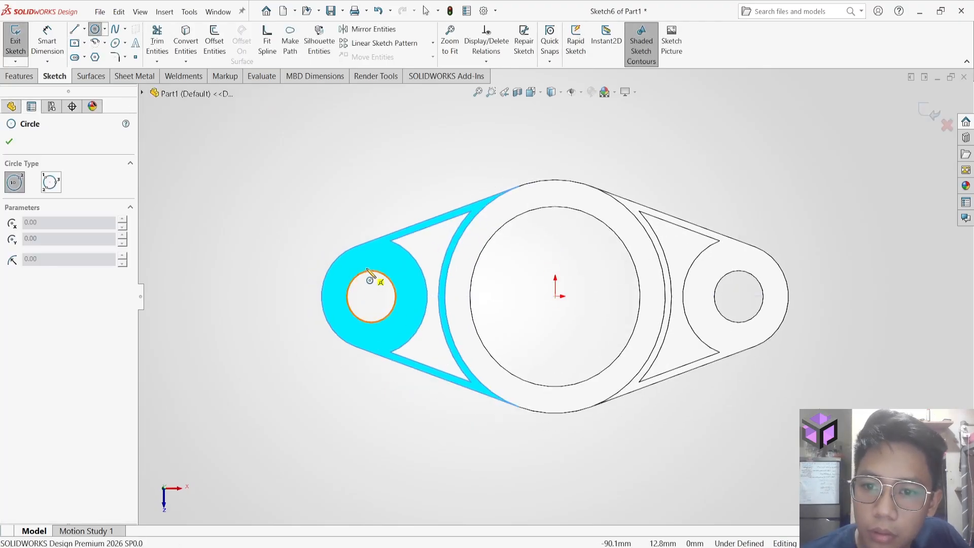
click(371, 295)
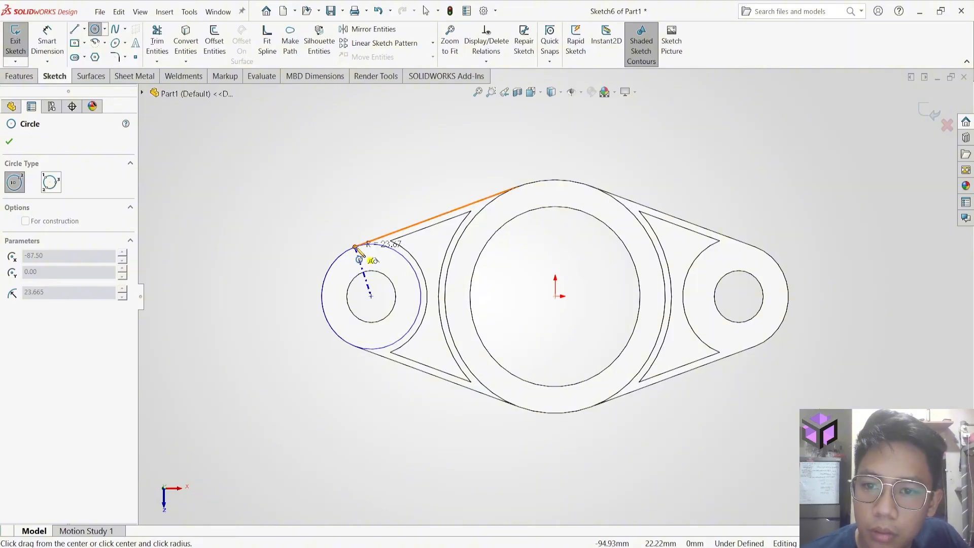
click(354, 247)
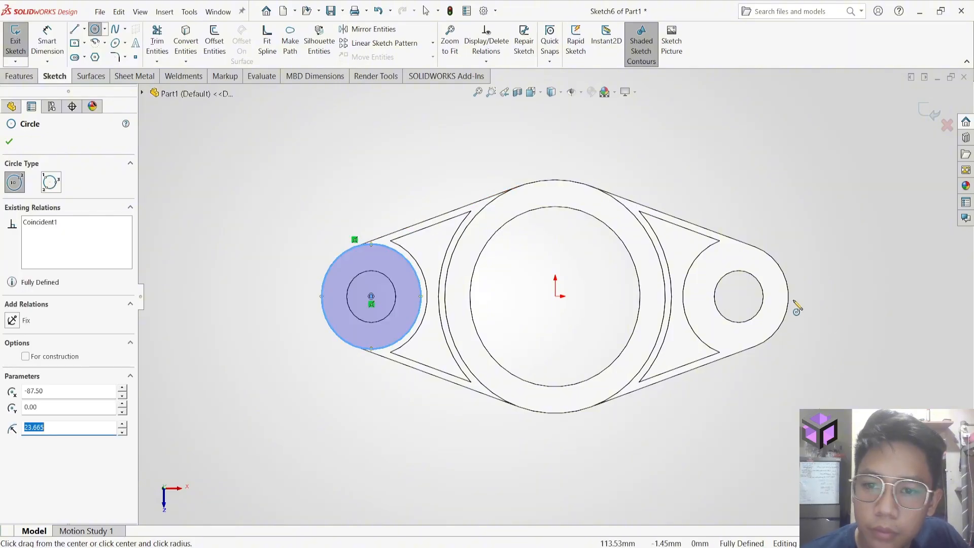
click(738, 296)
click(771, 258)
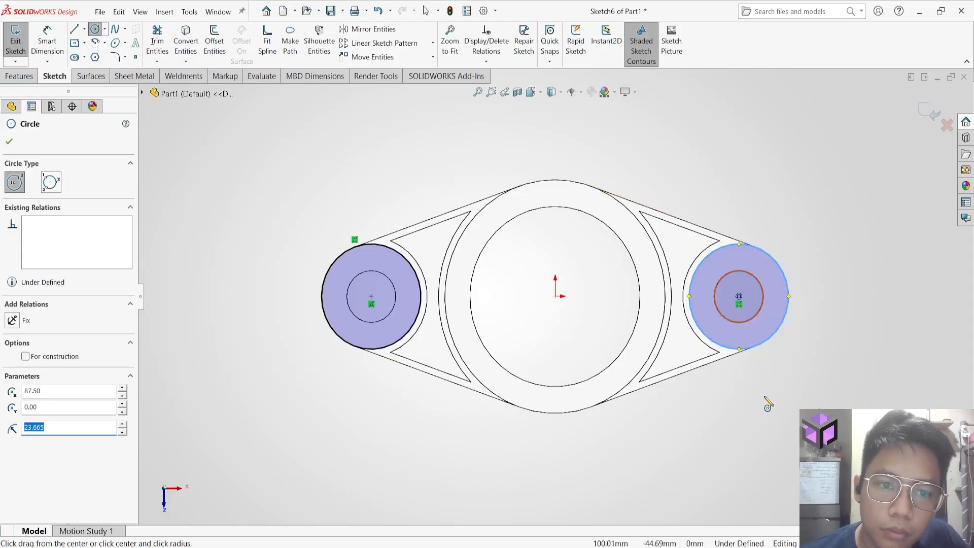
middle_drag(765, 402, 771, 203)
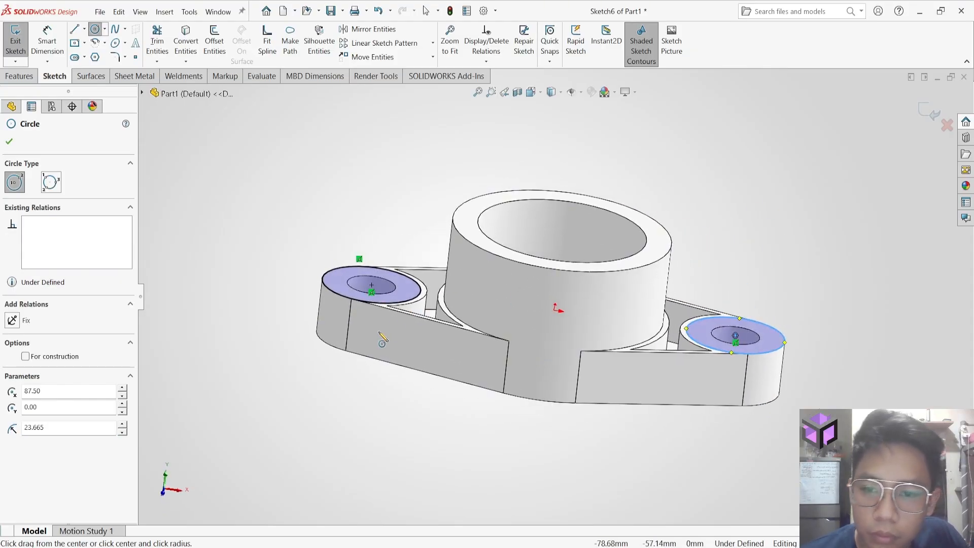
middle_drag(421, 330, 333, 317)
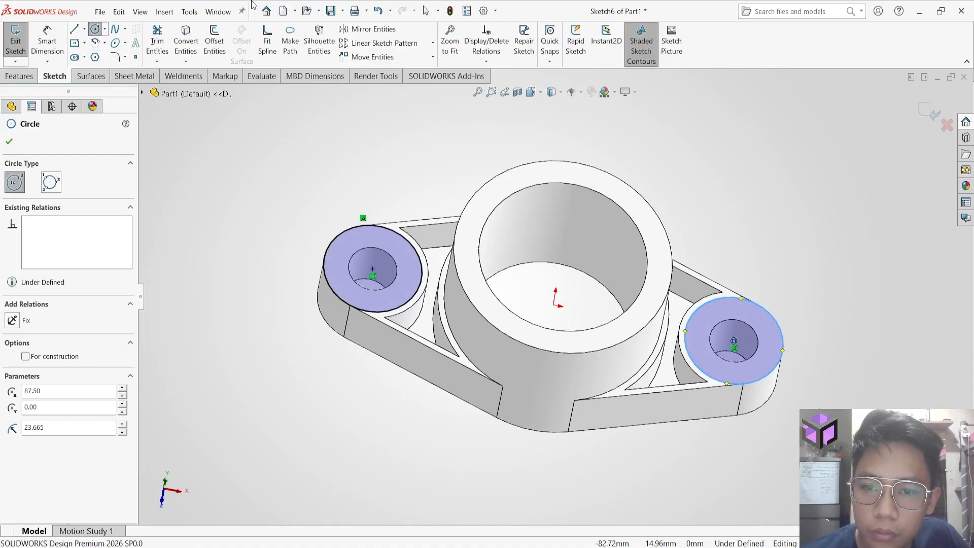
click(255, 386)
key(Escape)
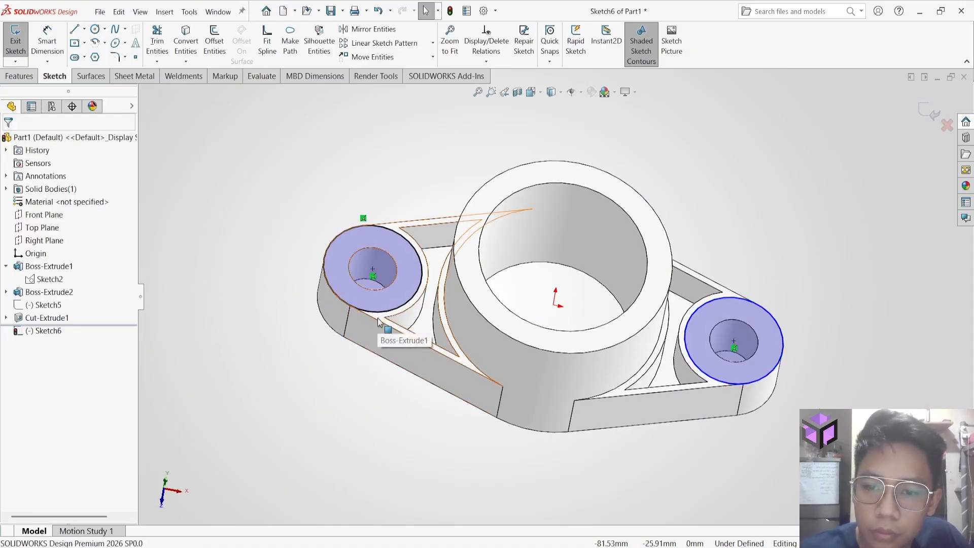
Convert the outlines of the left and right flange top faces into sketch entities
click(379, 322)
click(218, 54)
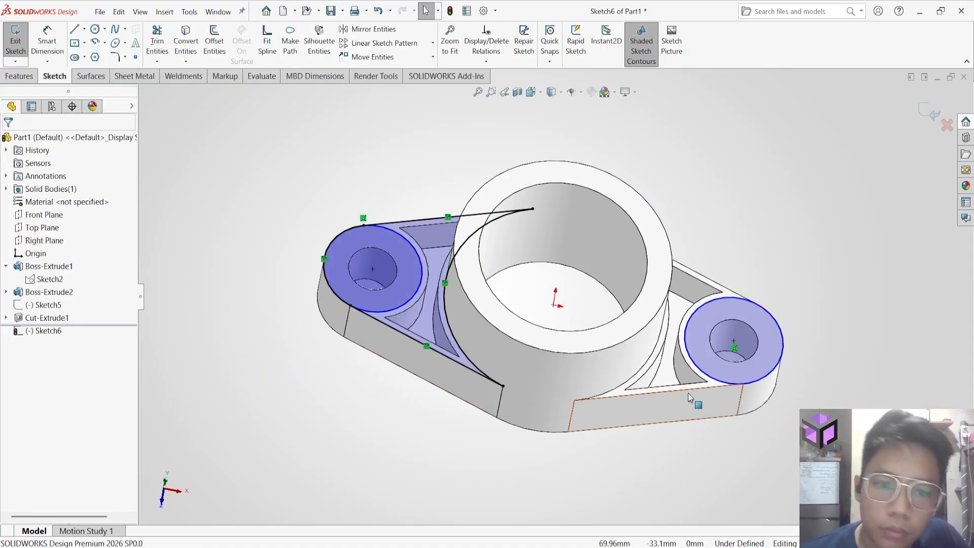
click(711, 383)
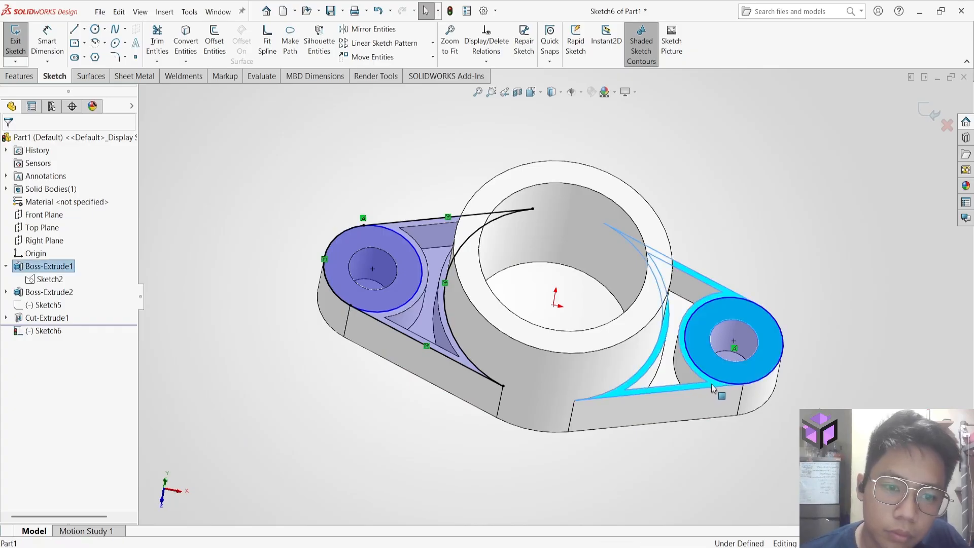
click(186, 54)
Set up an extruded cut from the sketch, selecting the left and right web regions between the boss circles and the central ring
click(26, 80)
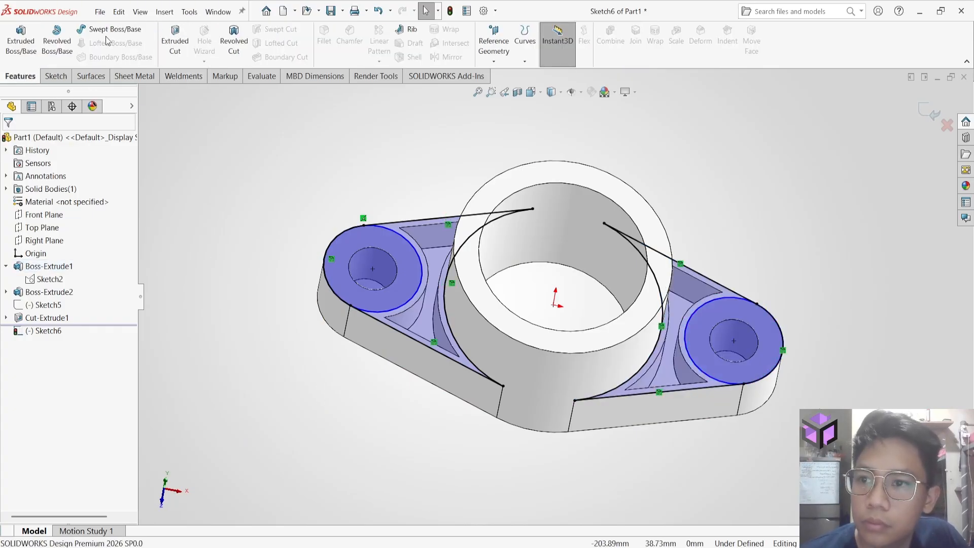
click(175, 43)
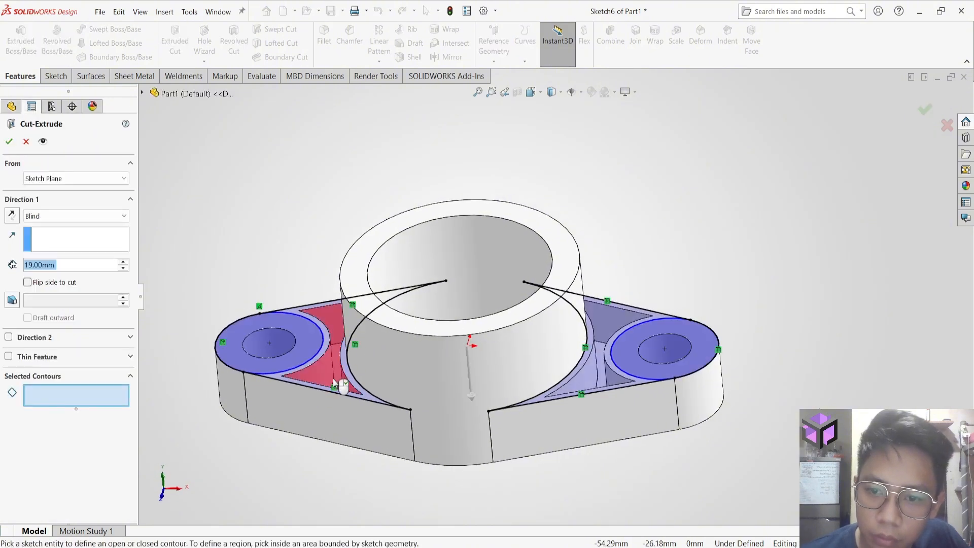
click(278, 381)
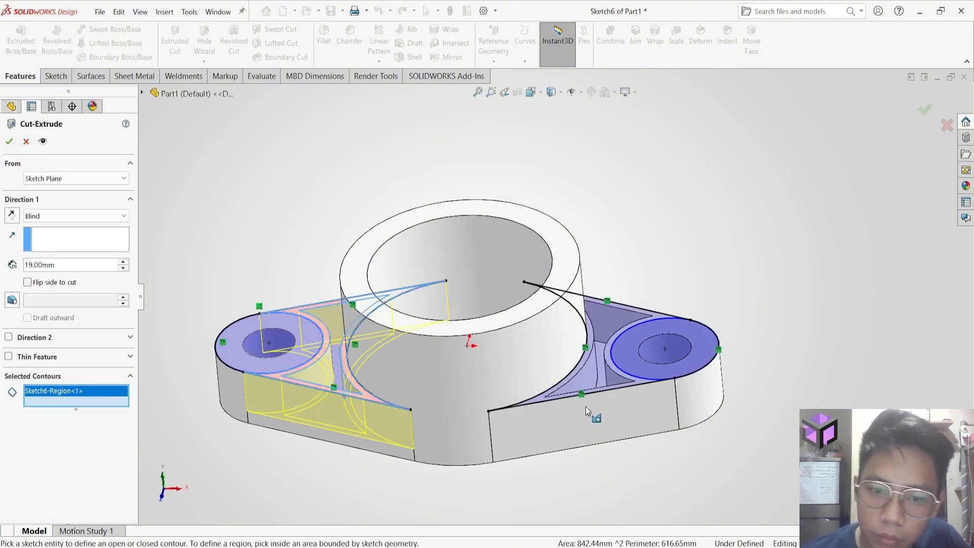
click(639, 384)
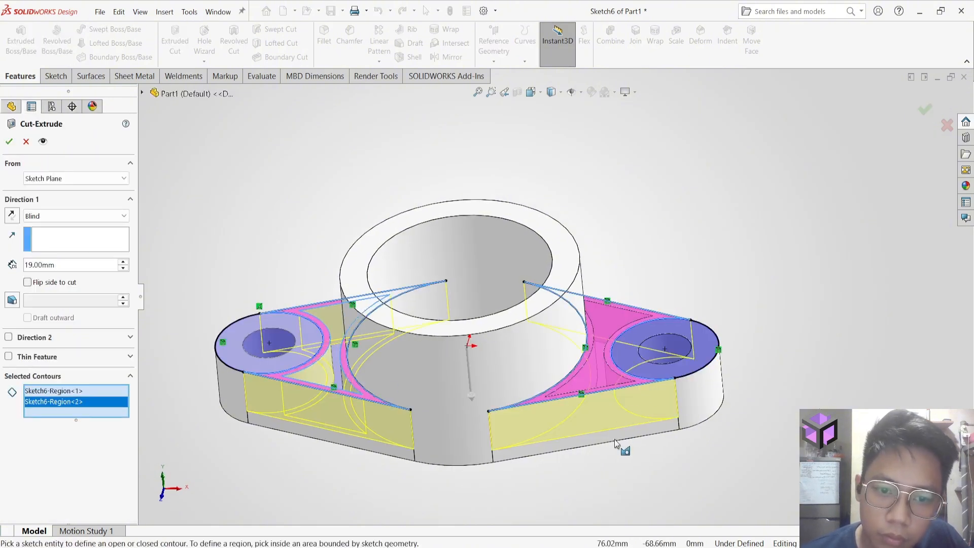
Enter 25-9 as the cut depth expression and check the wall height in the PDF drawing's section view
drag(63, 265, 1, 269)
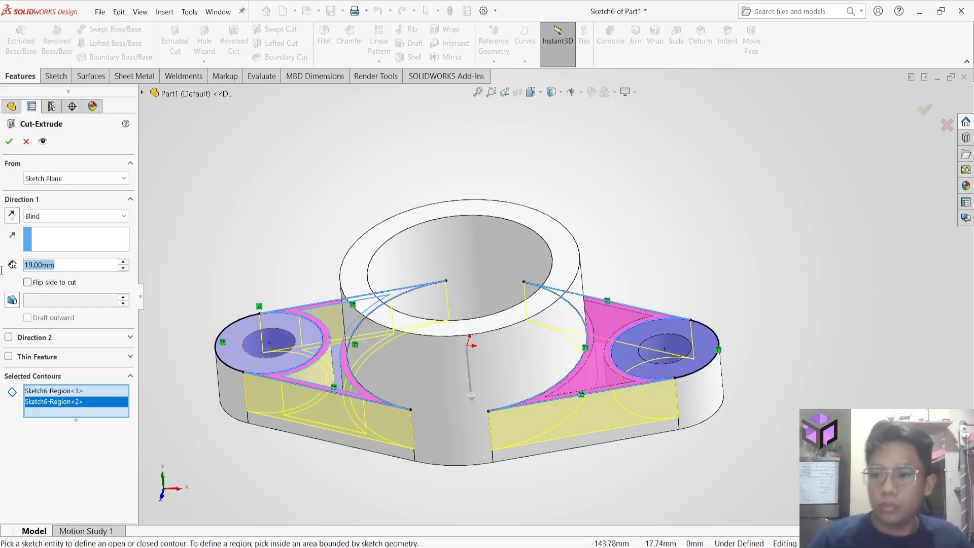
text(25-)
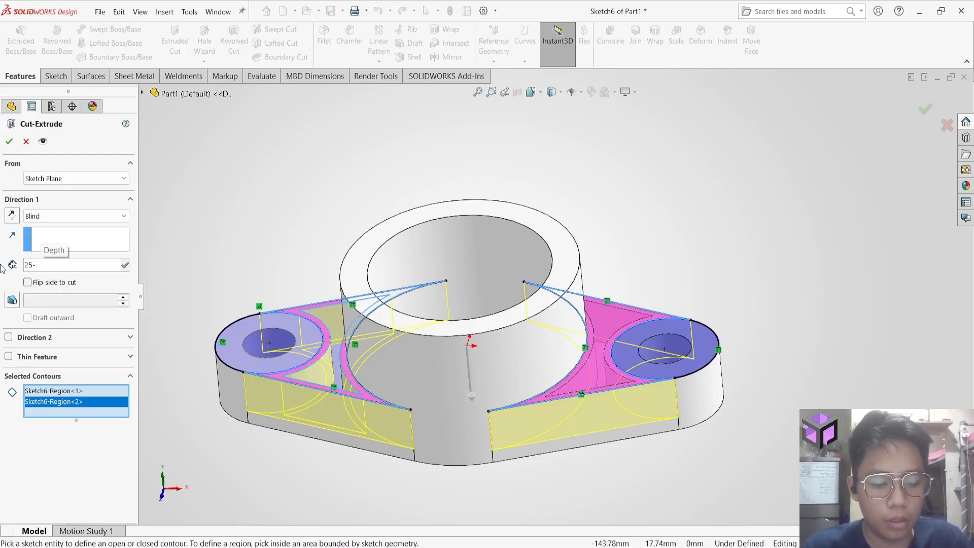
text(9)
key(alt+Tab)
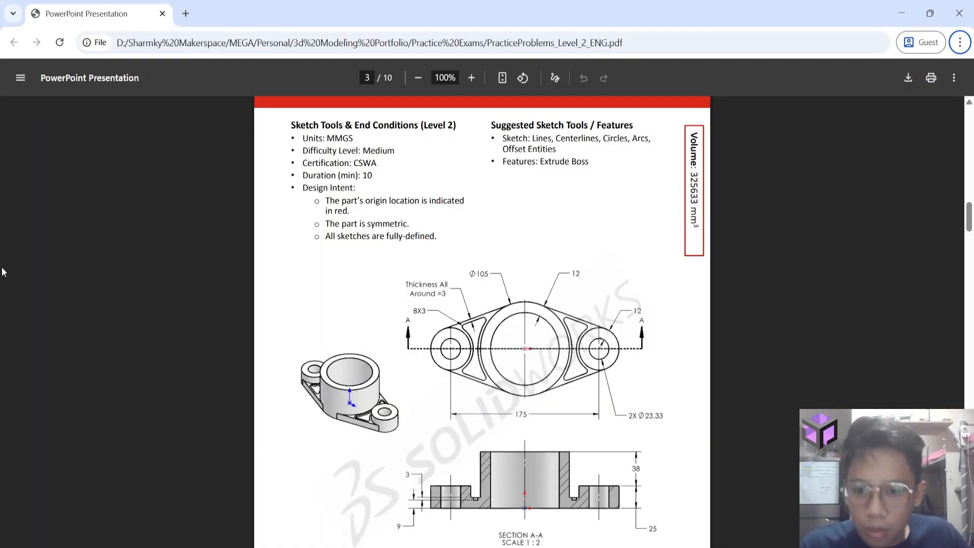
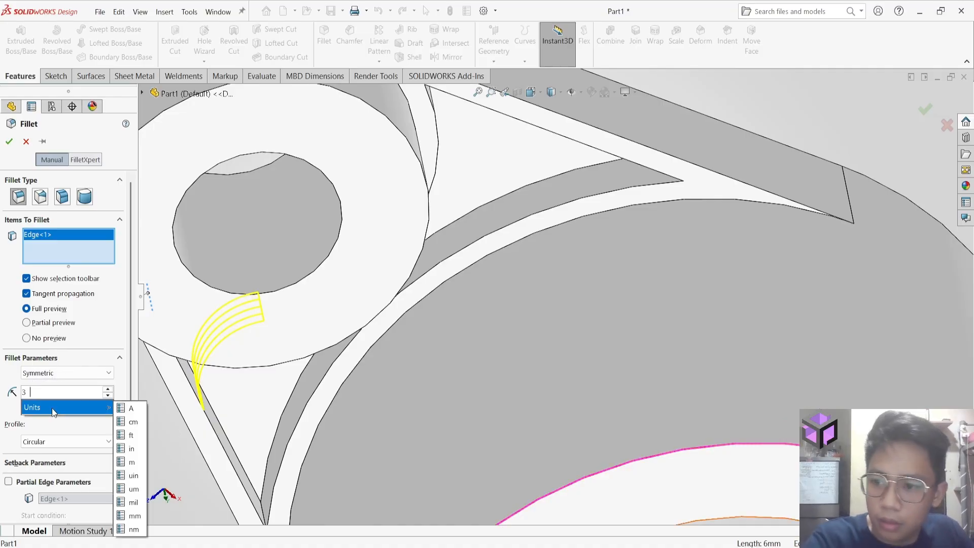
Set the fillet radius to 3 mm and select the remaining vertical corner edges of the left pocket
key(Return)
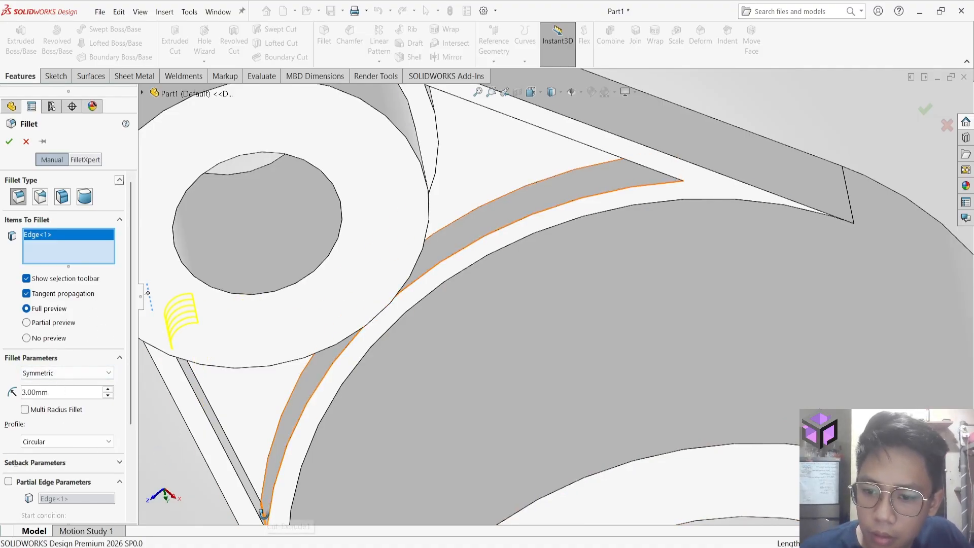
click(265, 518)
middle_drag(360, 320, 446, 175)
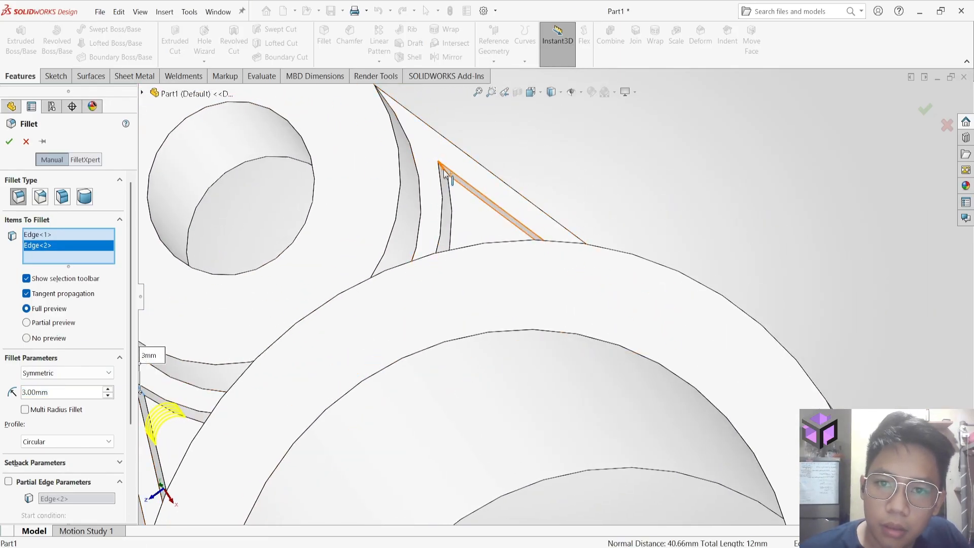
click(444, 175)
middle_drag(496, 223, 613, 284)
click(614, 282)
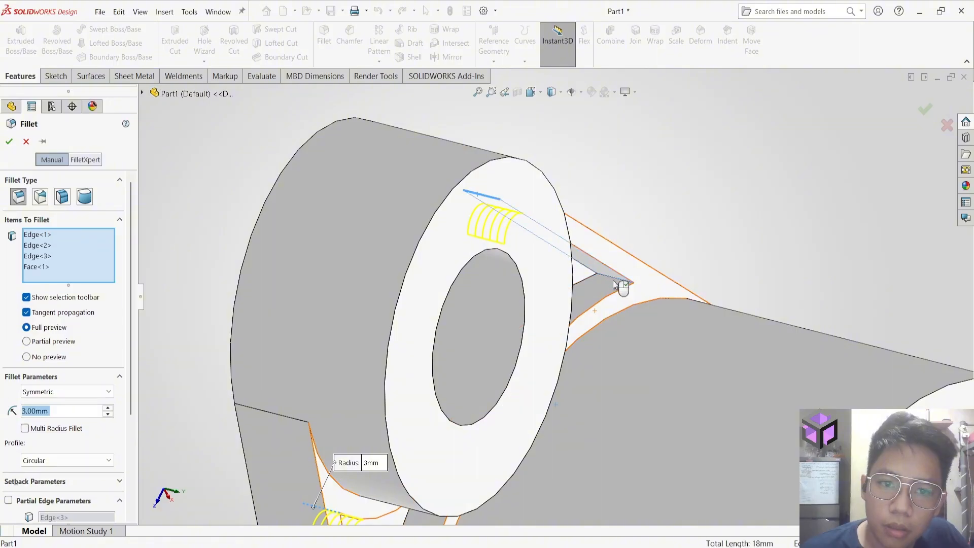
click(602, 274)
click(663, 363)
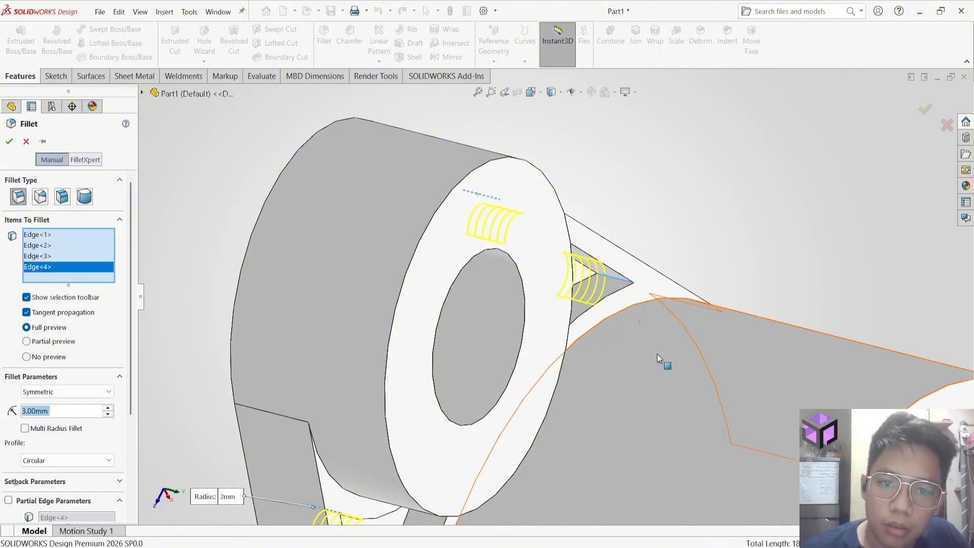
Add the four vertical corner edges of the right pocket to the 3 mm fillet and apply it
scroll(592, 301, down, 6)
scroll(581, 298, up, 10)
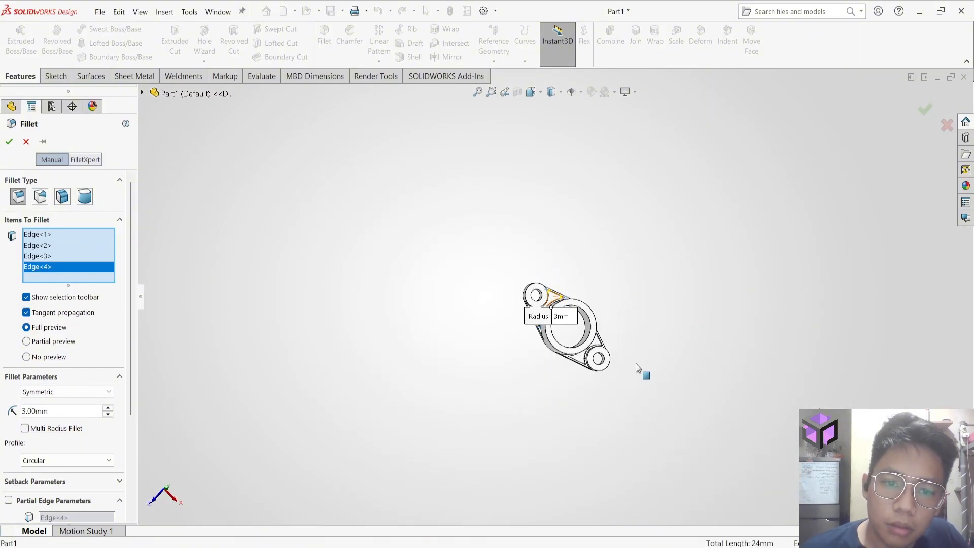
scroll(641, 370, down, 8)
key(space)
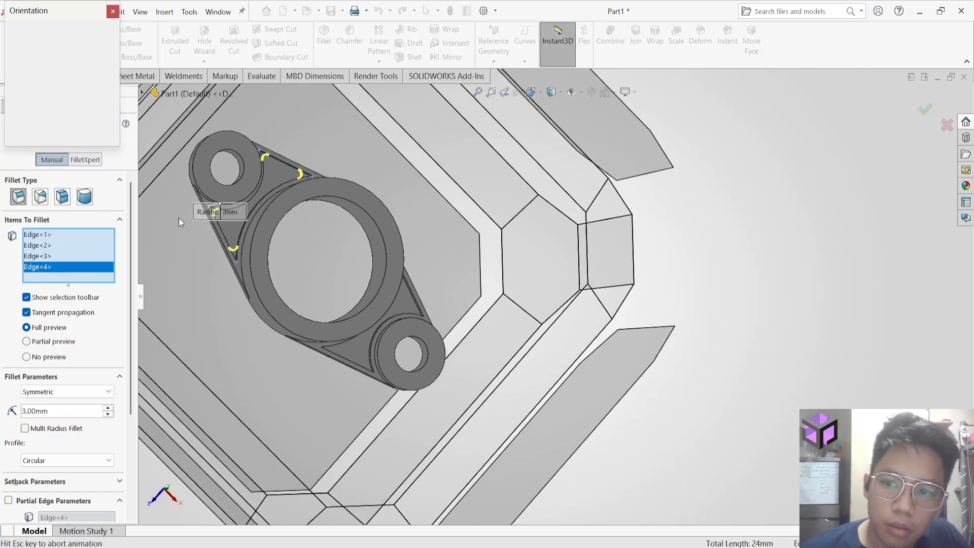
click(474, 358)
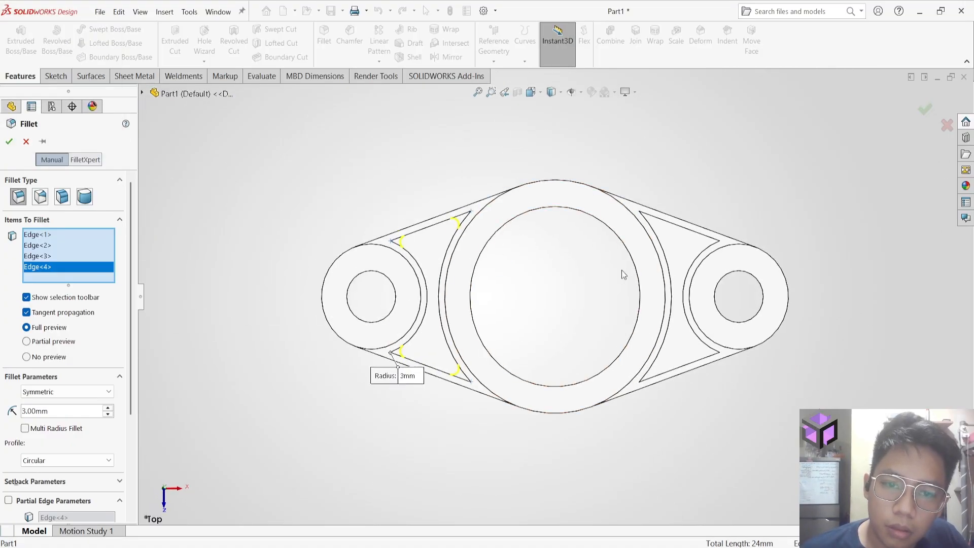
mouse_move(647, 223)
middle_down()
mouse_move(642, 188)
mouse_move(664, 217)
middle_up()
scroll(659, 215, down, 3)
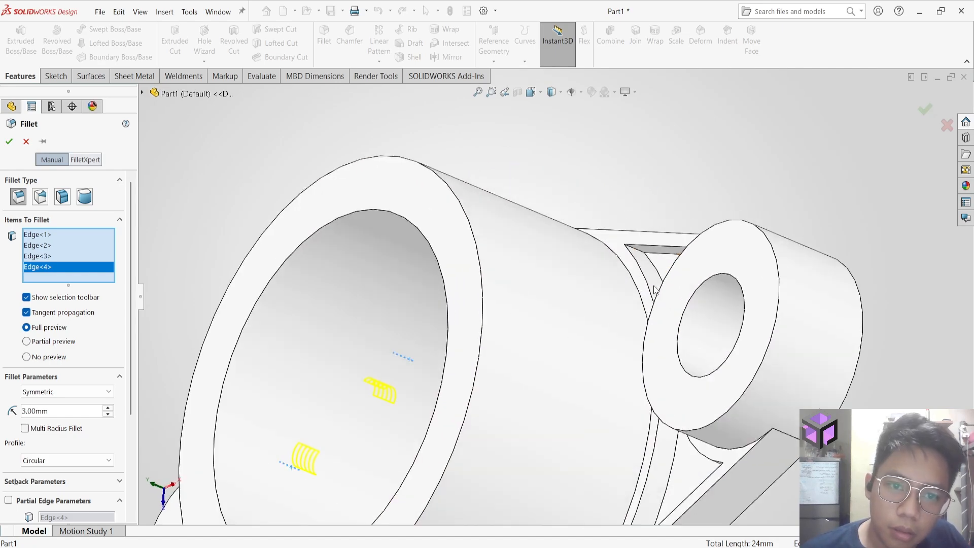
click(643, 256)
middle_drag(643, 255, 812, 262)
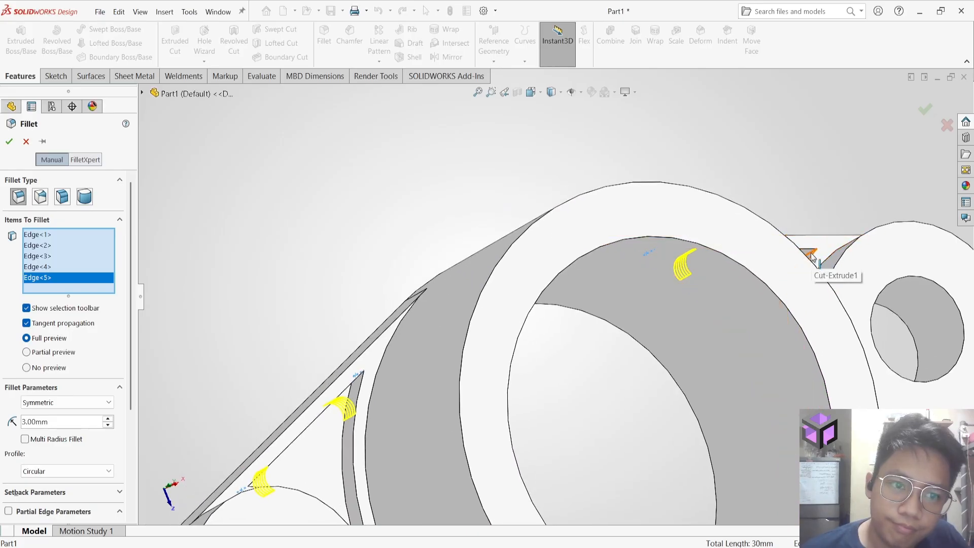
click(808, 260)
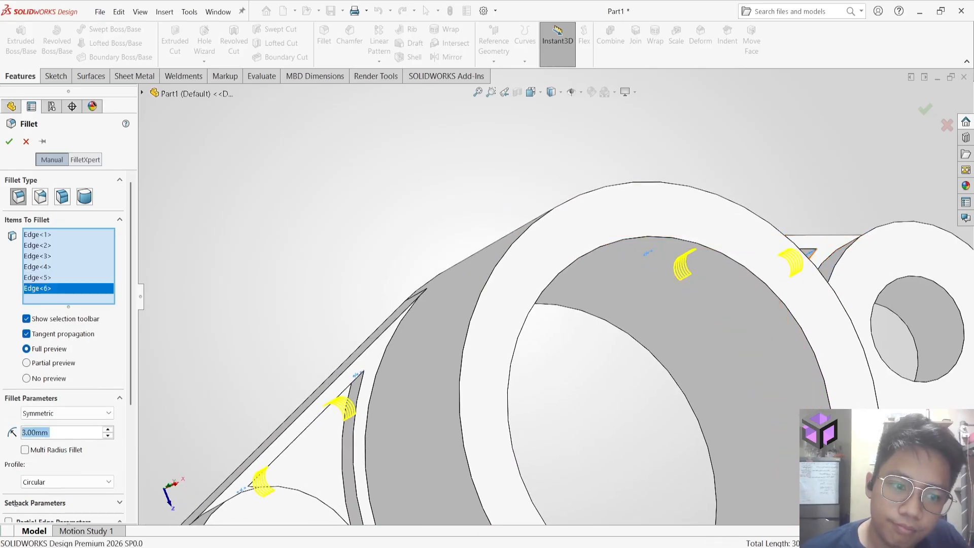
click(834, 441)
middle_drag(834, 441, 793, 521)
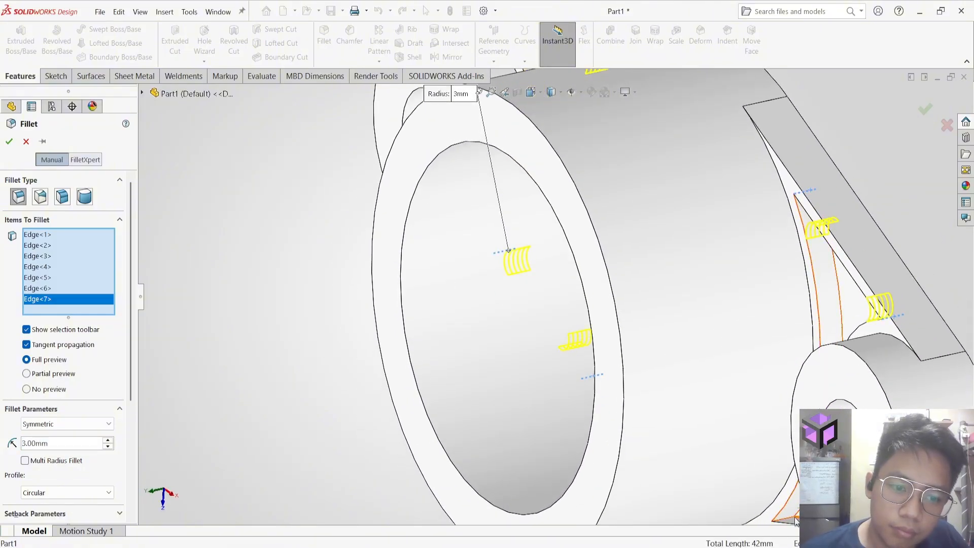
click(789, 523)
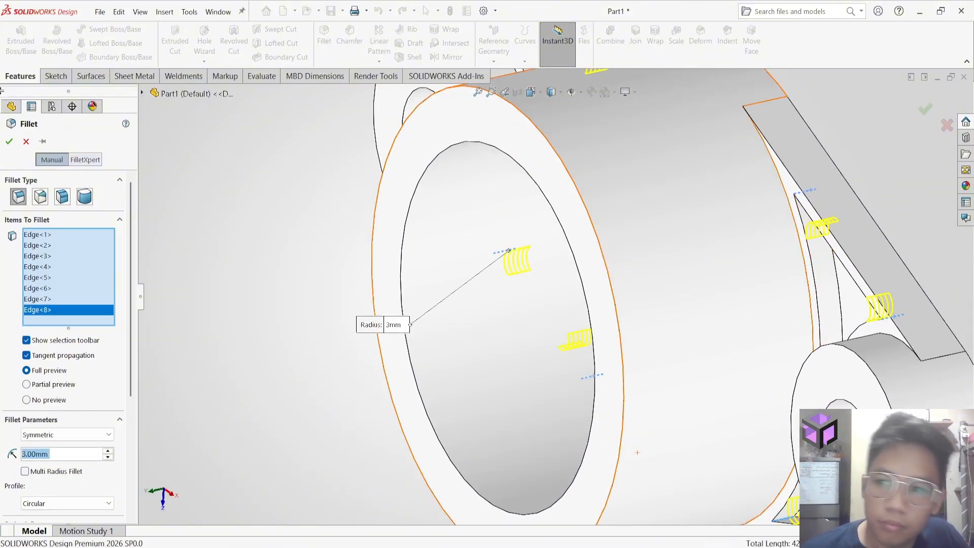
click(12, 143)
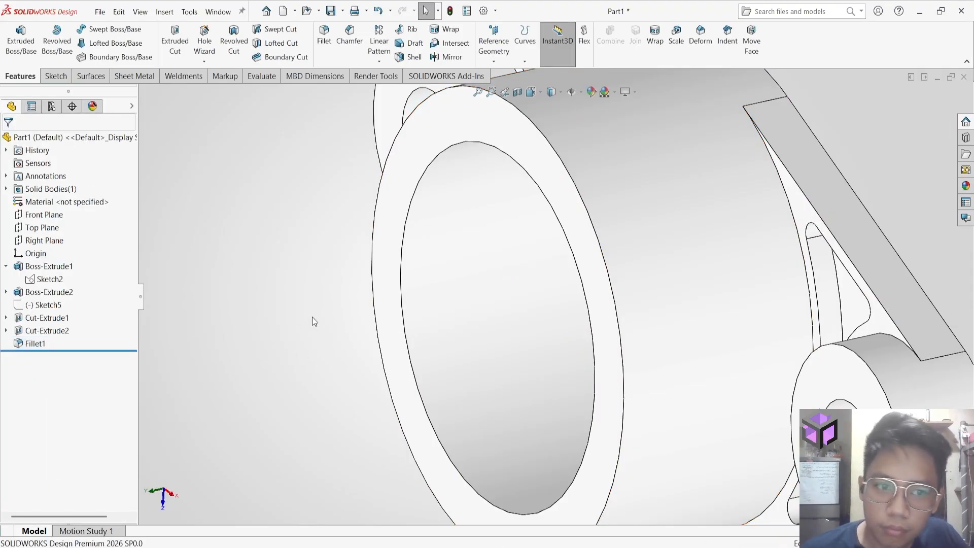
middle_drag(311, 319, 365, 173)
key(ctrl+7)
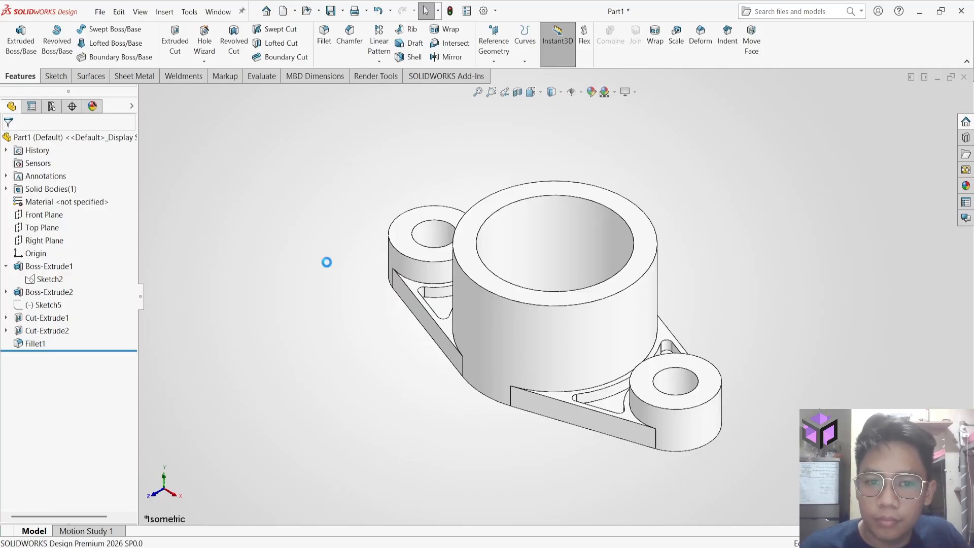
Save the part as Practice problem 2.3.SLDPRT in the 3D Models folder
key(ctrl+s)
text(Pract)
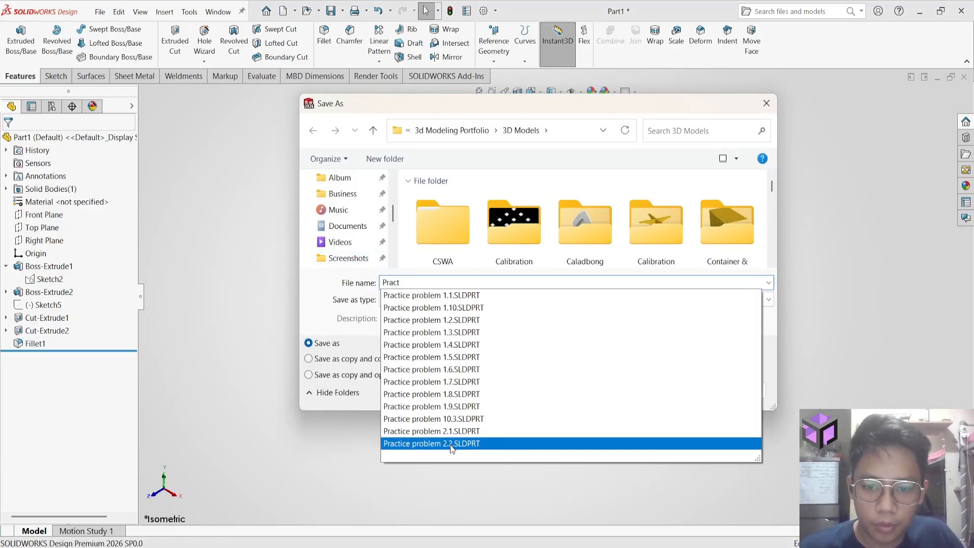
click(472, 446)
click(451, 283)
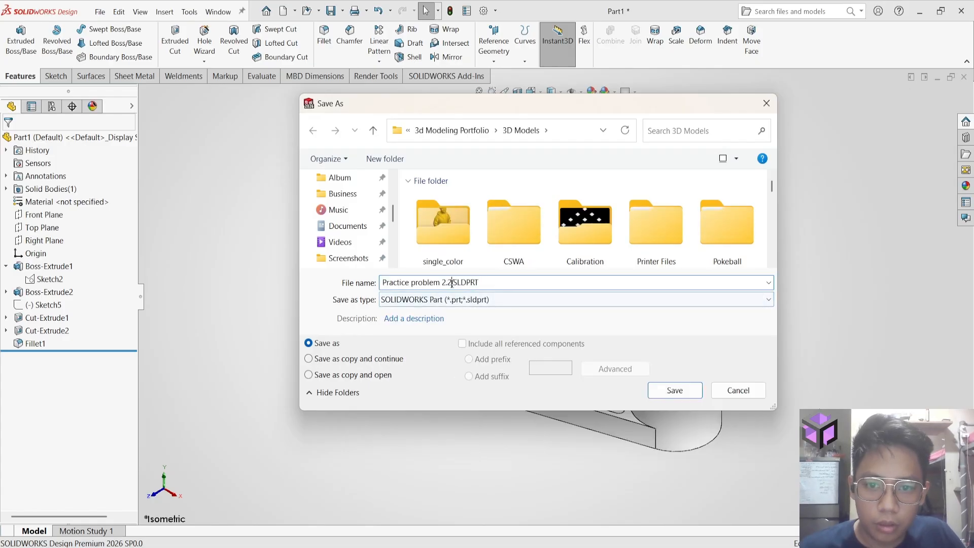
text(3)
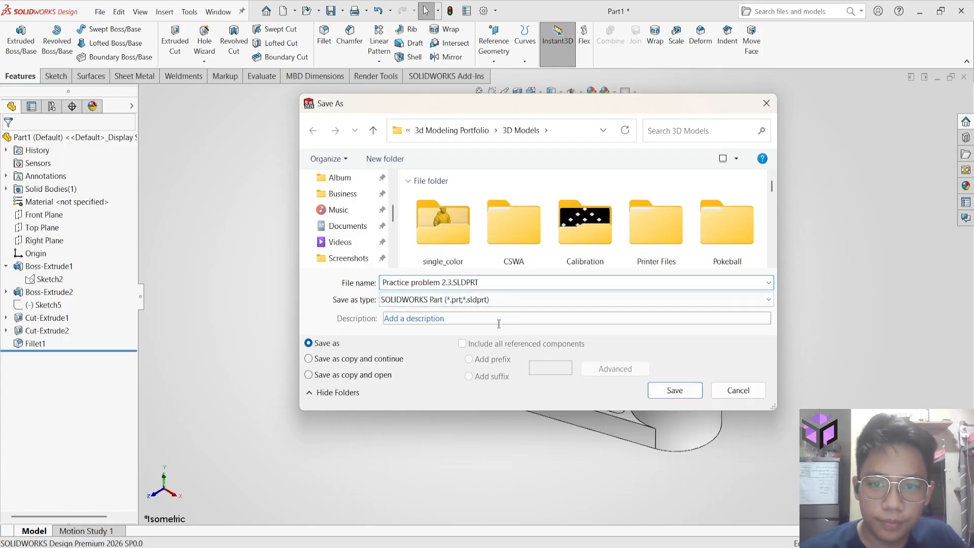
click(671, 391)
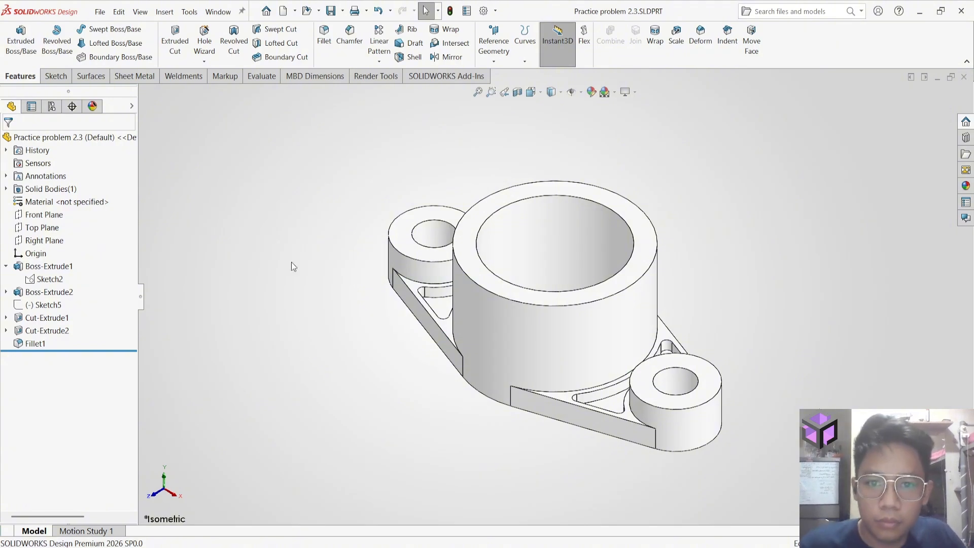
Check the part's volume in Mass Properties against the volume specified in the PDF drawing
click(258, 78)
click(91, 42)
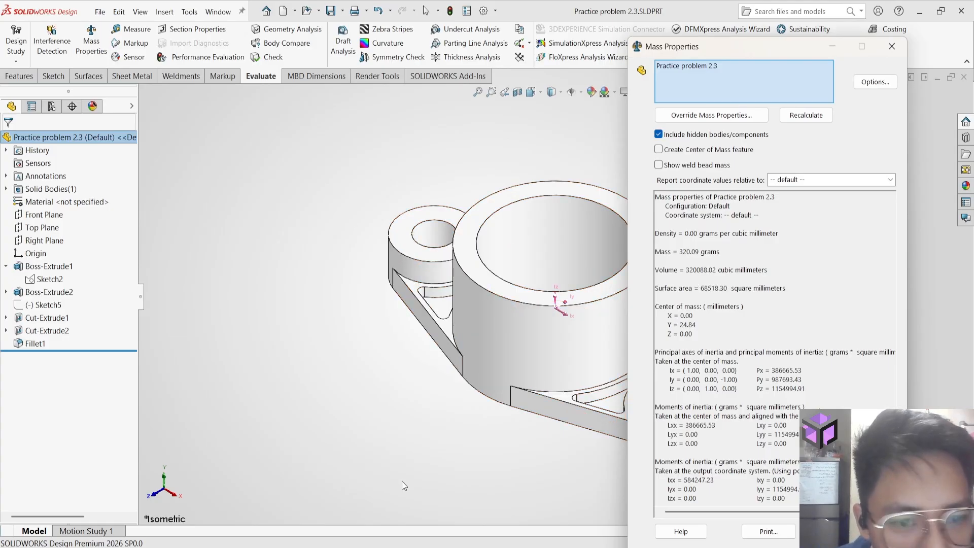
key(alt+Tab)
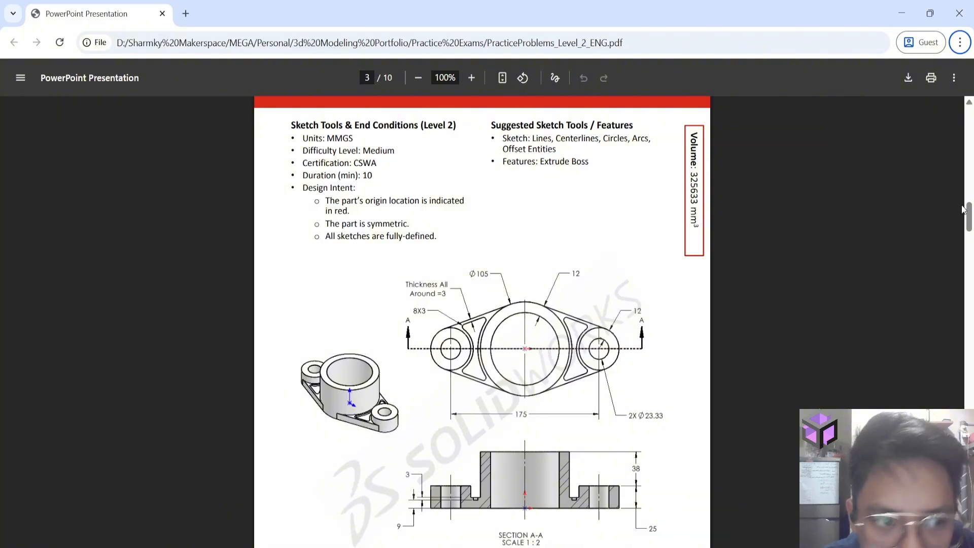
scroll(765, 281, down, 1)
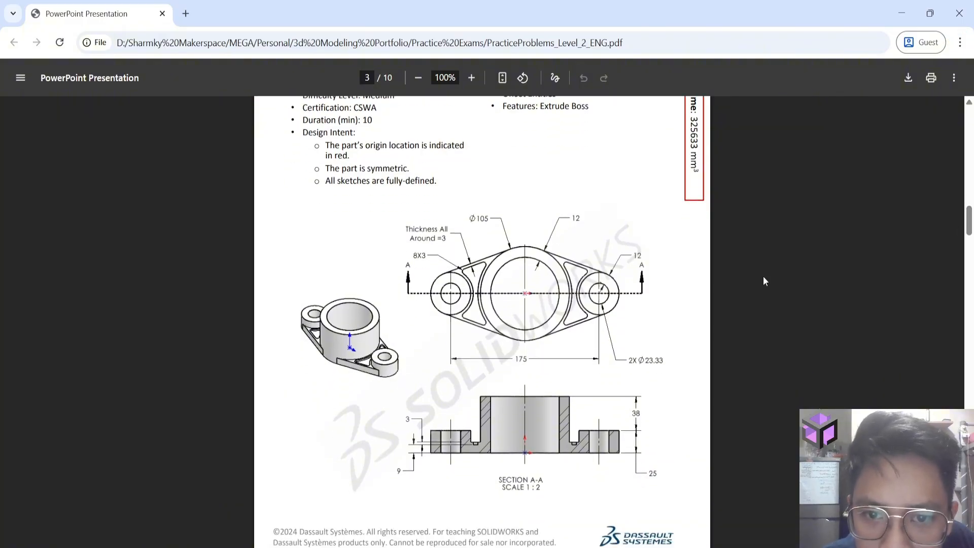
key(alt+Tab)
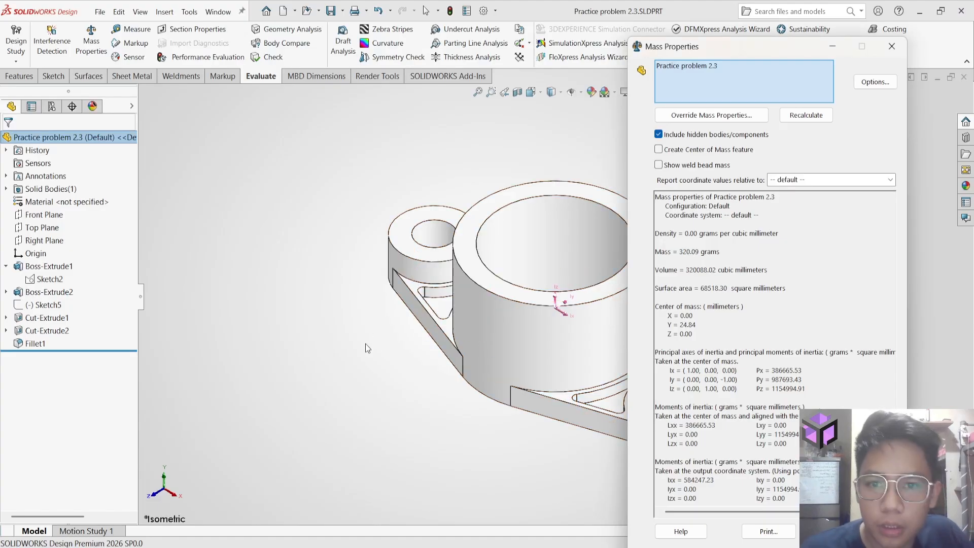
click(891, 46)
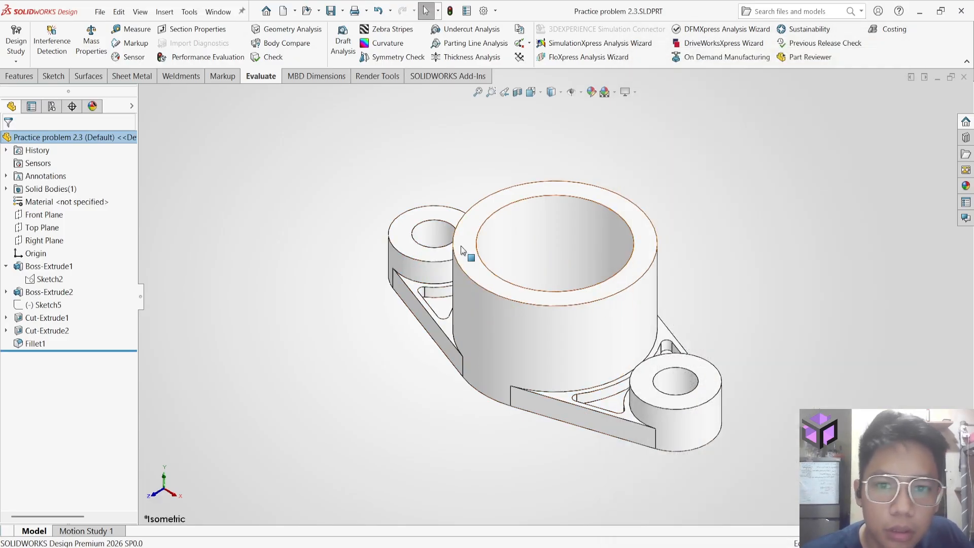
Review the central ring's sketch and extrusion settings and compare its height with the PDF drawing's section view
click(460, 245)
click(6, 293)
click(49, 304)
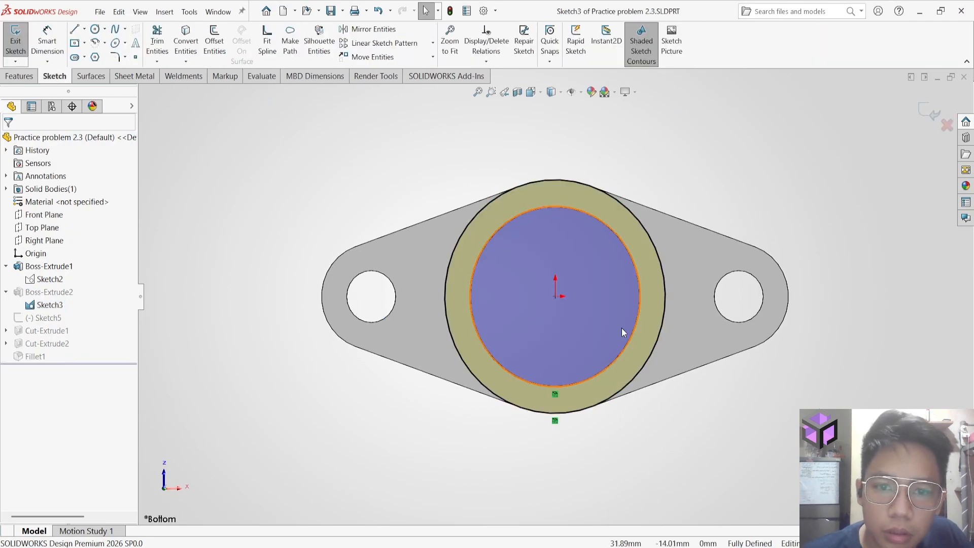
mouse_move(622, 327)
middle_down()
mouse_move(551, 481)
mouse_move(327, 256)
middle_up()
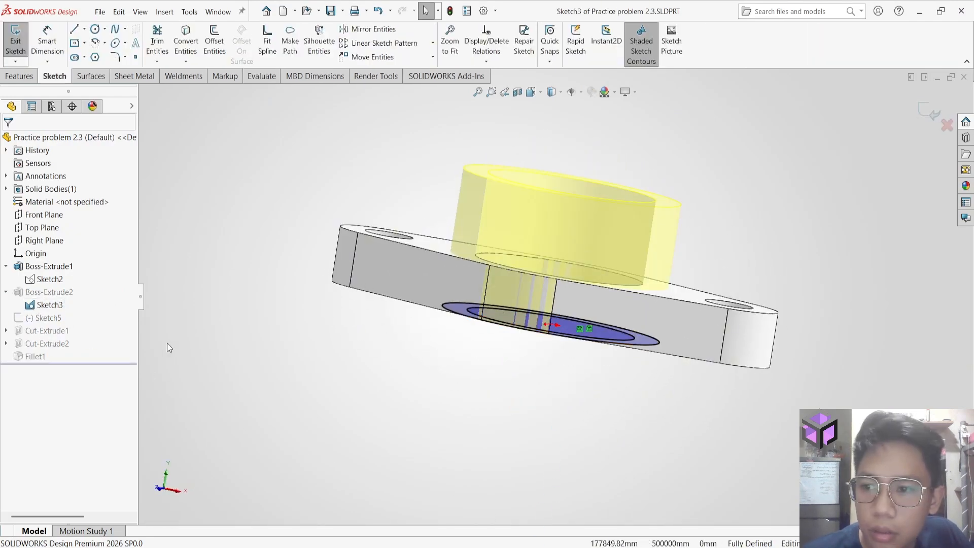
click(44, 292)
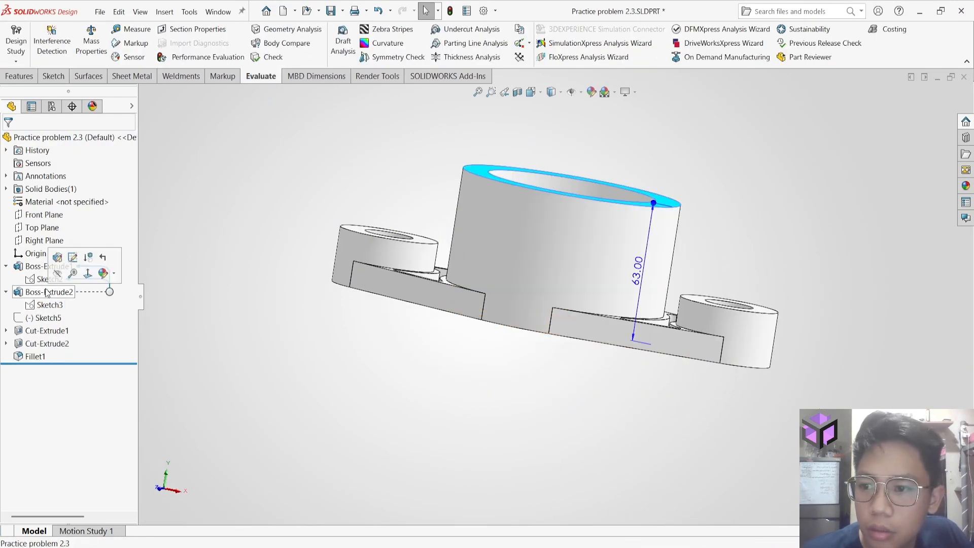
click(59, 258)
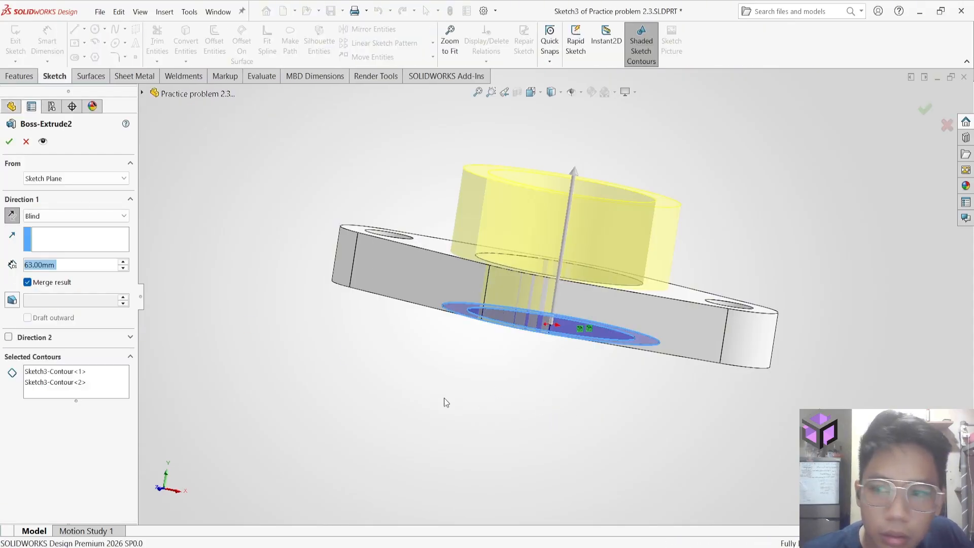
key(alt+Tab)
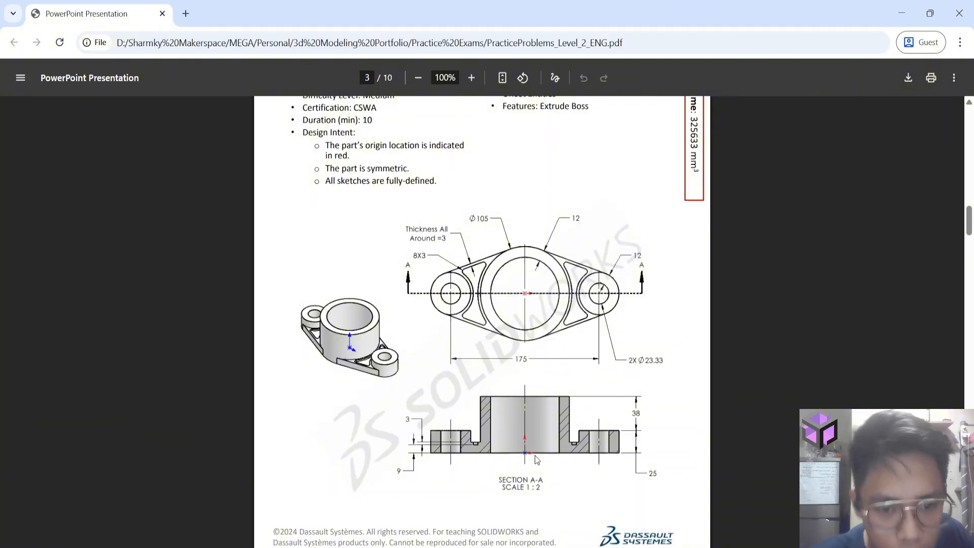
key(alt+Tab)
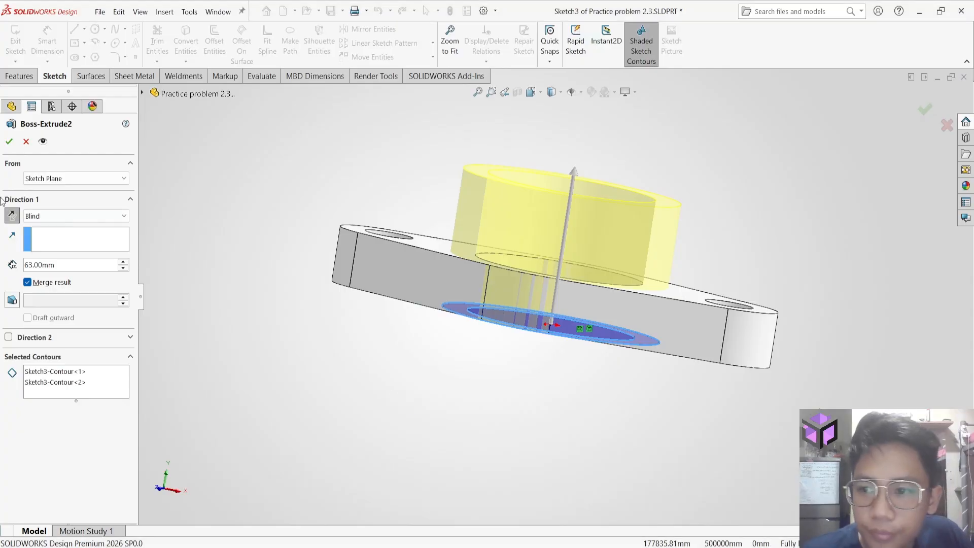
click(9, 143)
middle_drag(409, 326, 316, 379)
Compare the dimensions of the left boss hole and the central ring with the PDF drawing
key(alt+Tab)
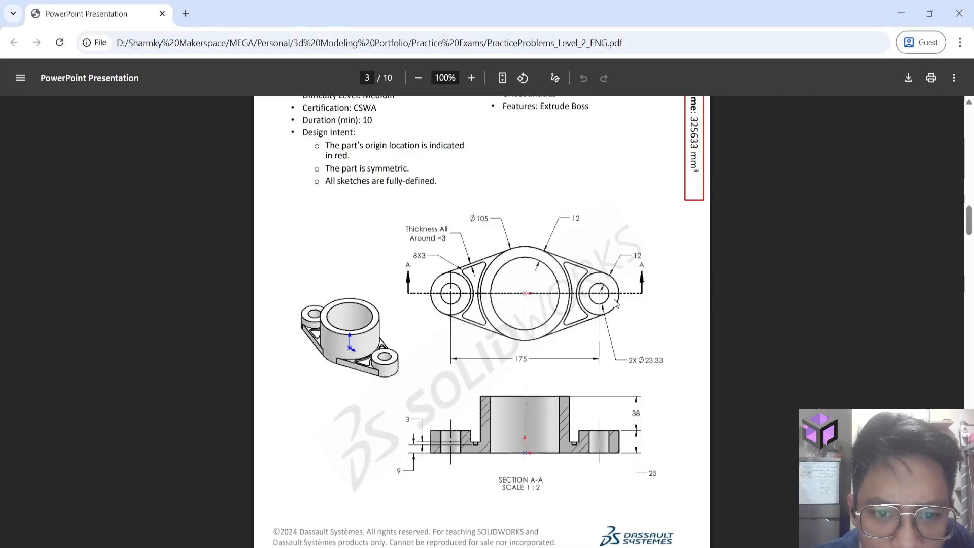
key(alt+Tab)
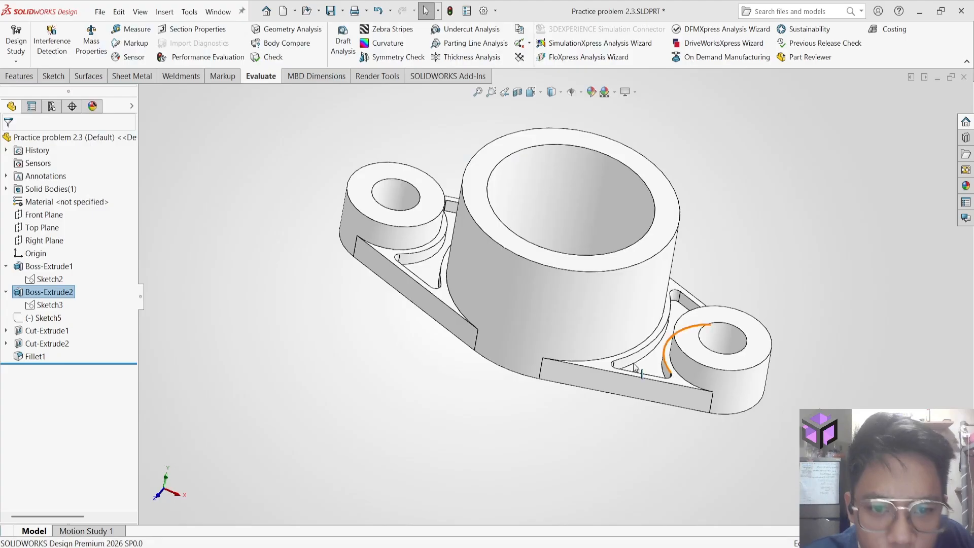
click(401, 191)
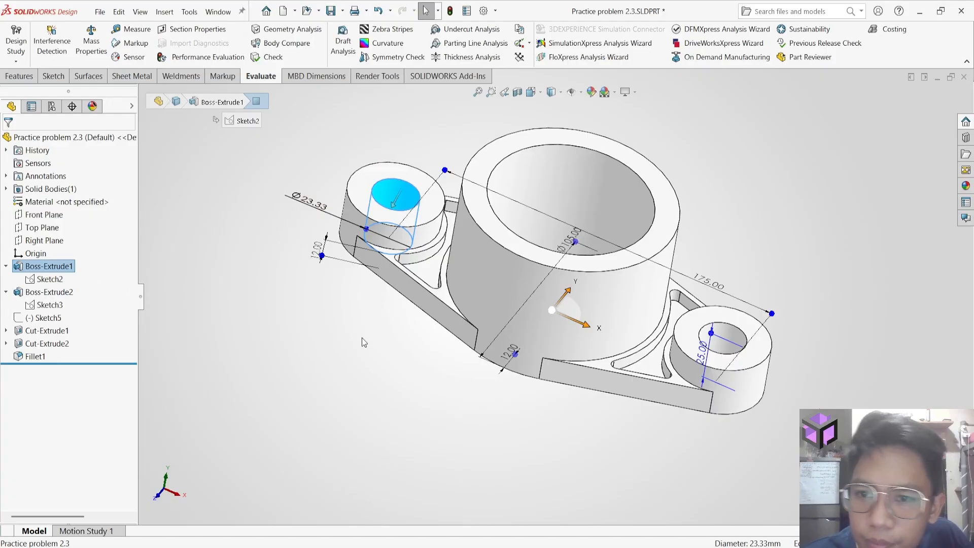
mouse_move(363, 341)
middle_down()
mouse_move(352, 324)
mouse_move(345, 352)
mouse_move(326, 341)
mouse_move(342, 326)
mouse_move(355, 341)
middle_up()
key(alt+Tab)
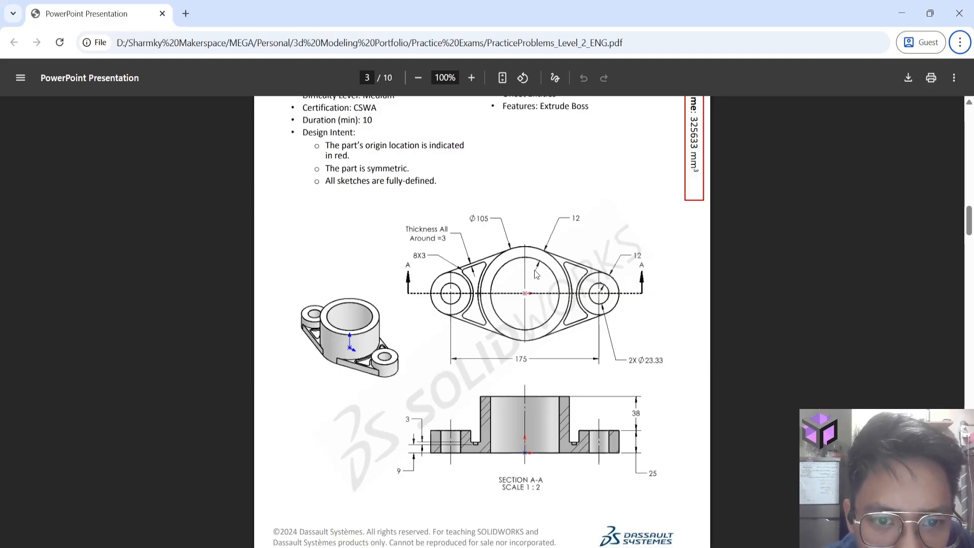
key(alt+Tab)
click(488, 230)
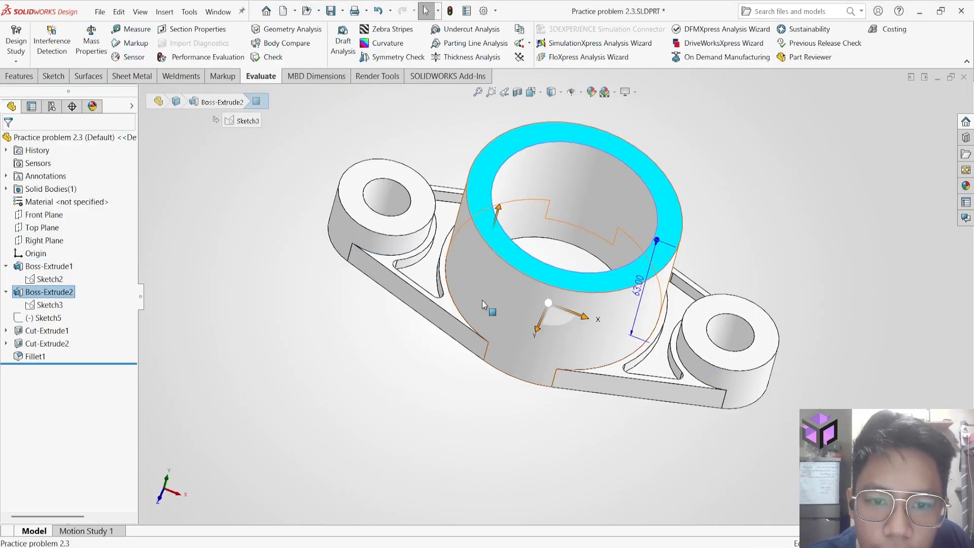
Open the base flange sketch, check its dimensions against the PDF drawing, and exit the sketch
click(49, 279)
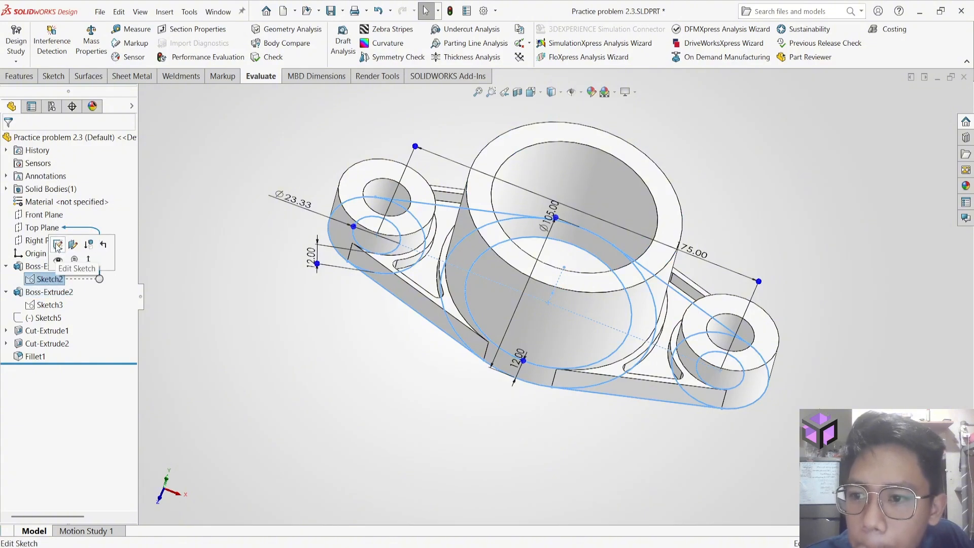
click(58, 245)
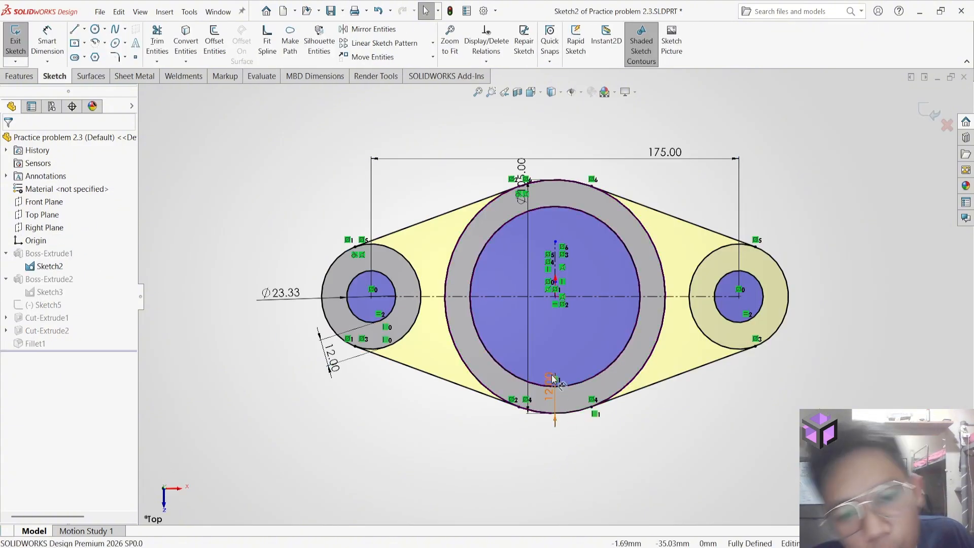
key(alt+Tab)
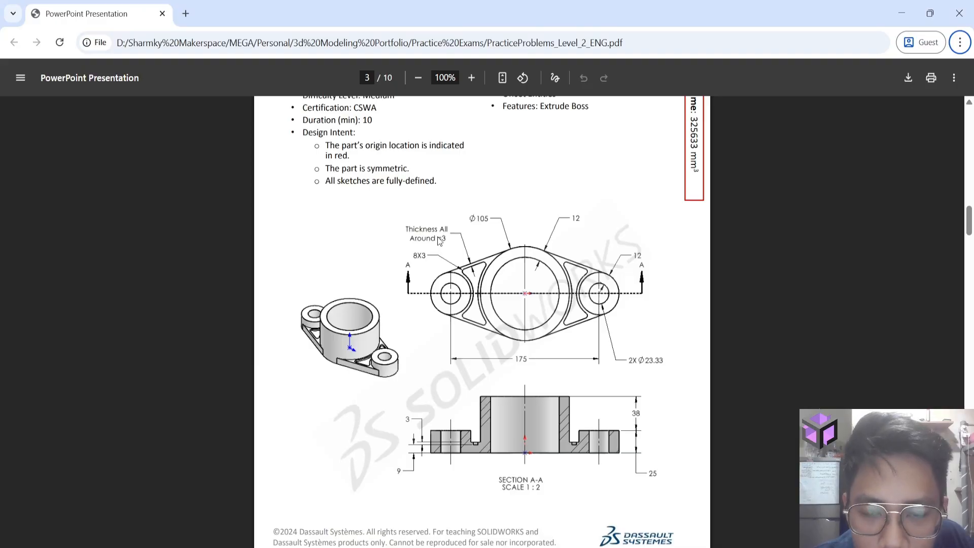
key(alt+Tab)
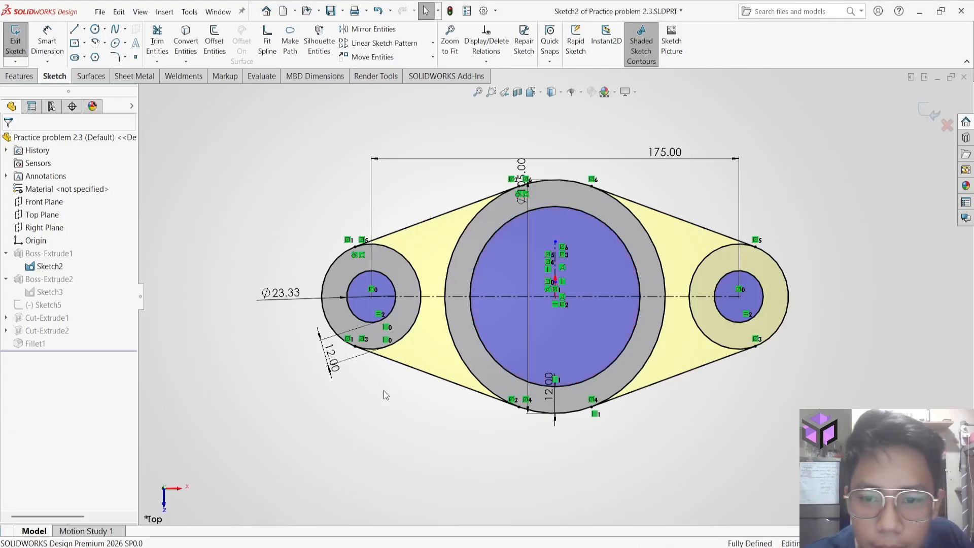
click(918, 112)
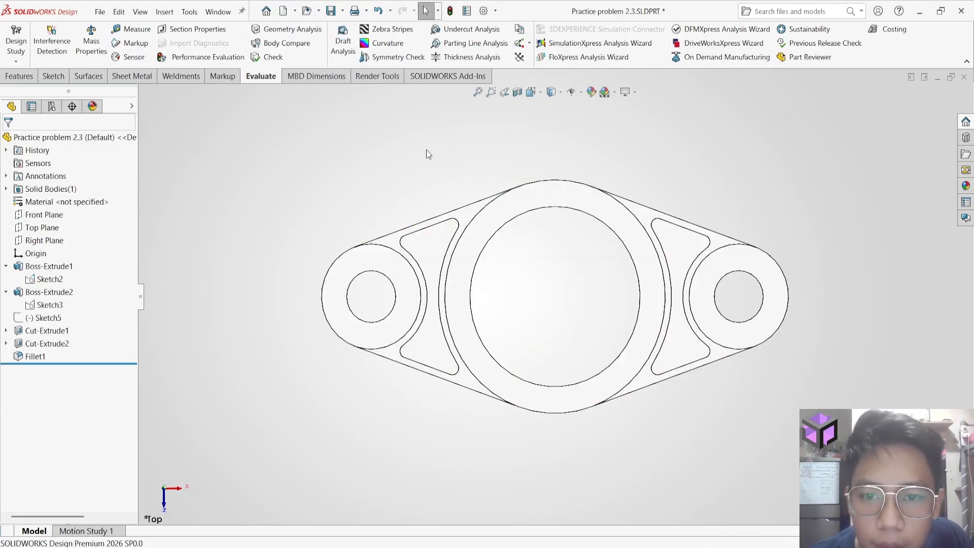
Start measuring the left web's faces and consult the web heights in the PDF drawing's section view
click(20, 76)
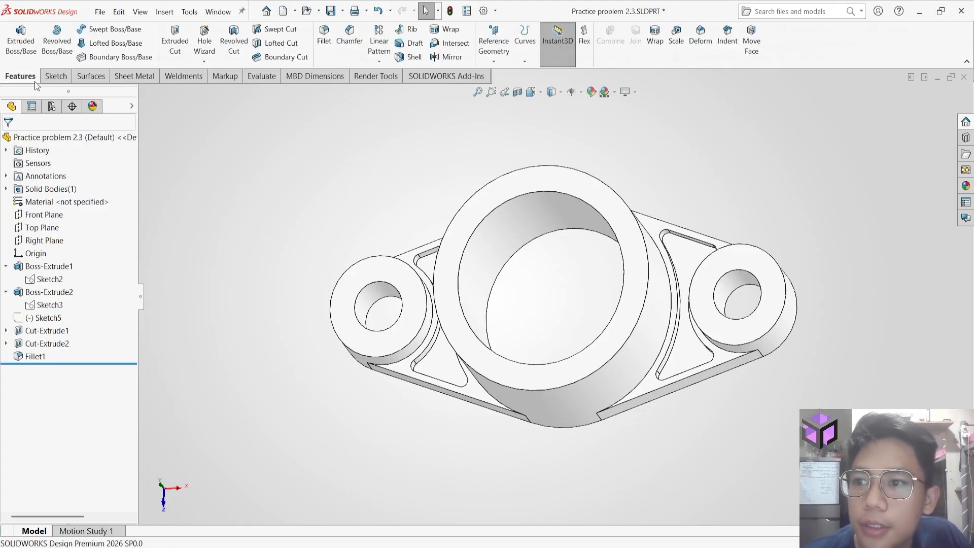
middle_drag(396, 193, 413, 66)
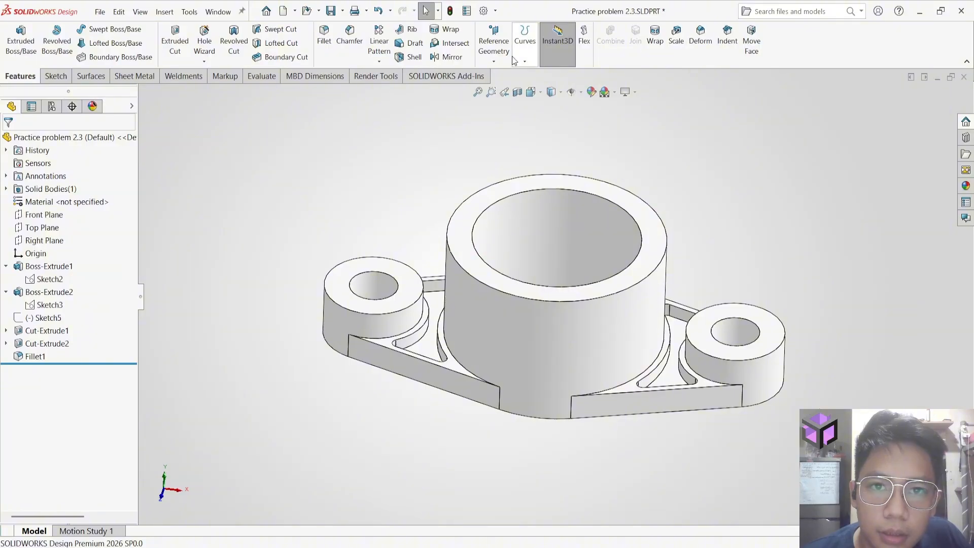
click(261, 76)
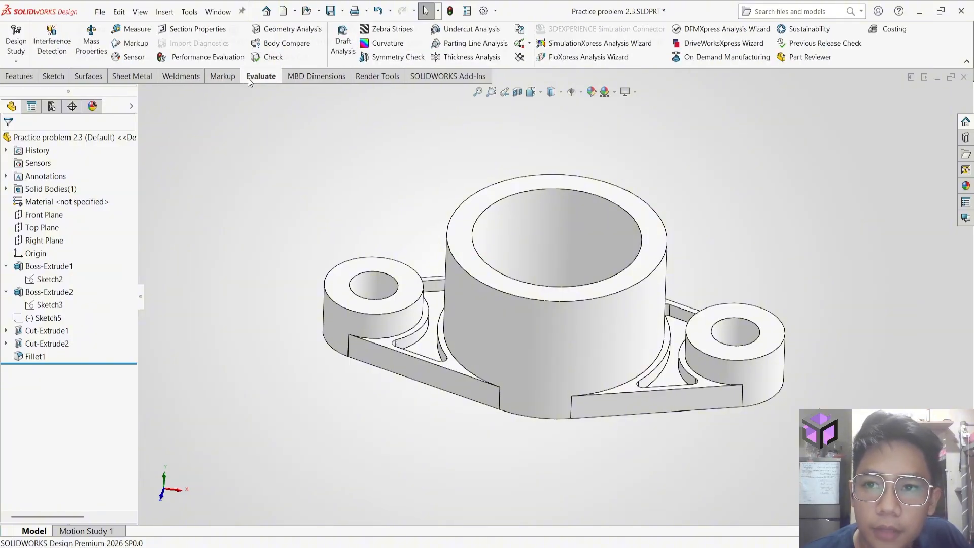
click(132, 29)
scroll(384, 346, up, 3)
scroll(477, 389, down, 8)
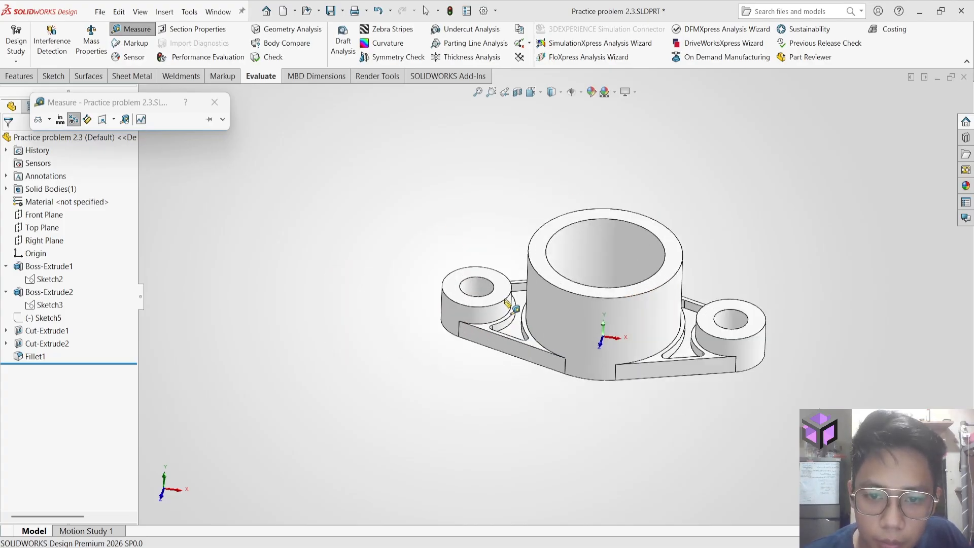
middle_drag(477, 389, 514, 306)
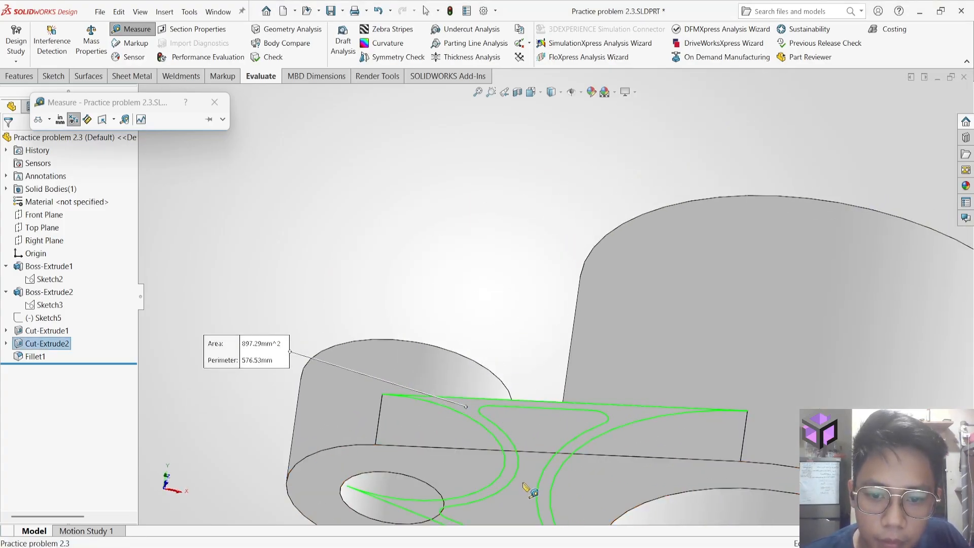
click(496, 482)
key(alt+Tab)
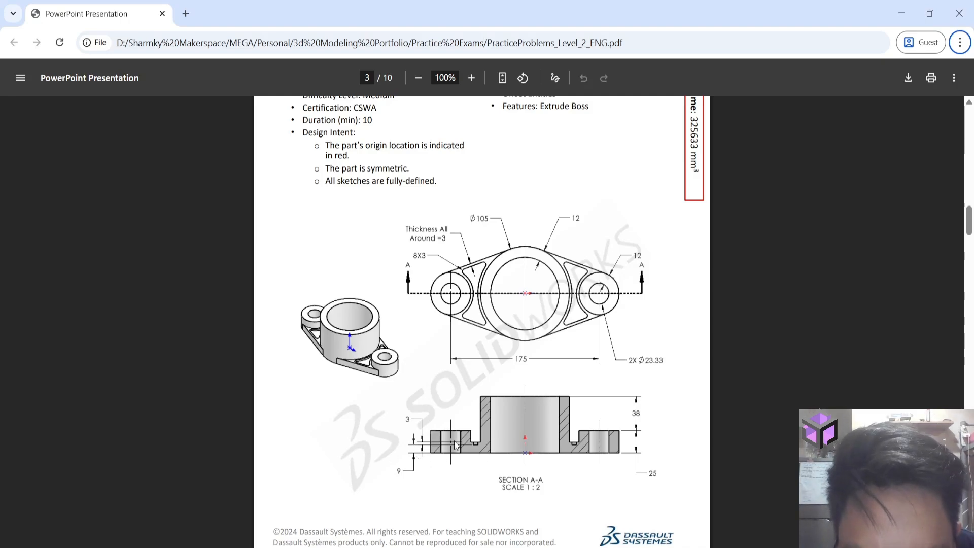
key(alt+Tab)
Measure the distance between the left pocket floor and the part's underside and compare it with the PDF section view
middle_drag(402, 239, 520, 444)
click(543, 438)
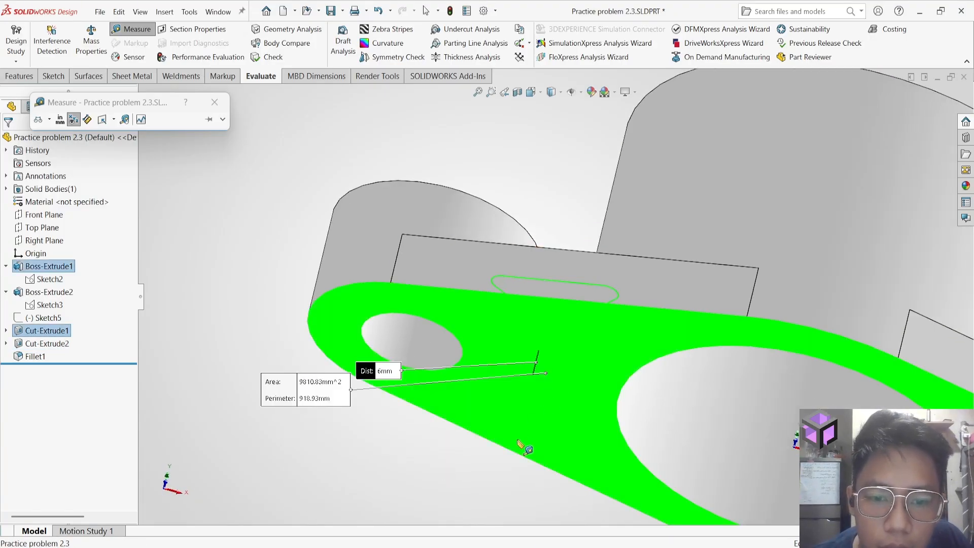
key(alt+Tab)
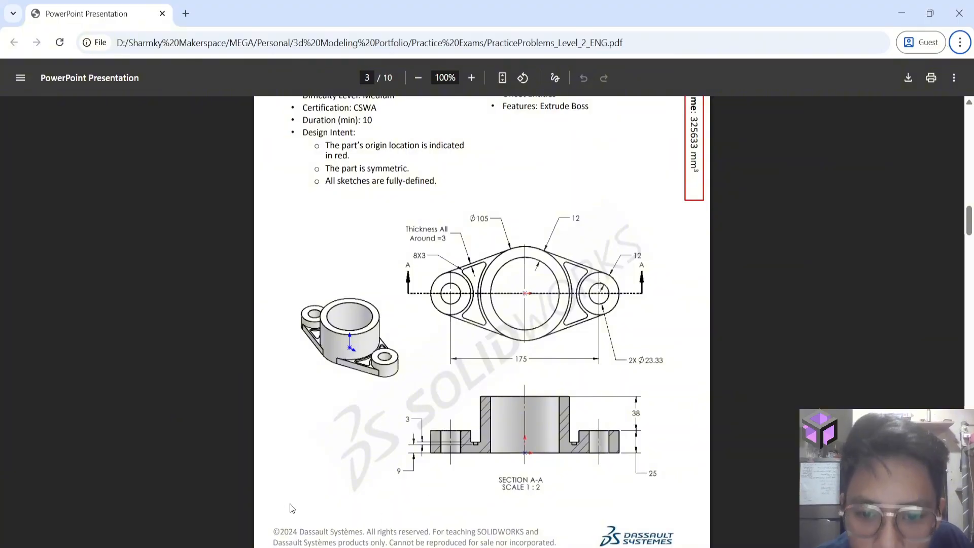
key(alt+Tab)
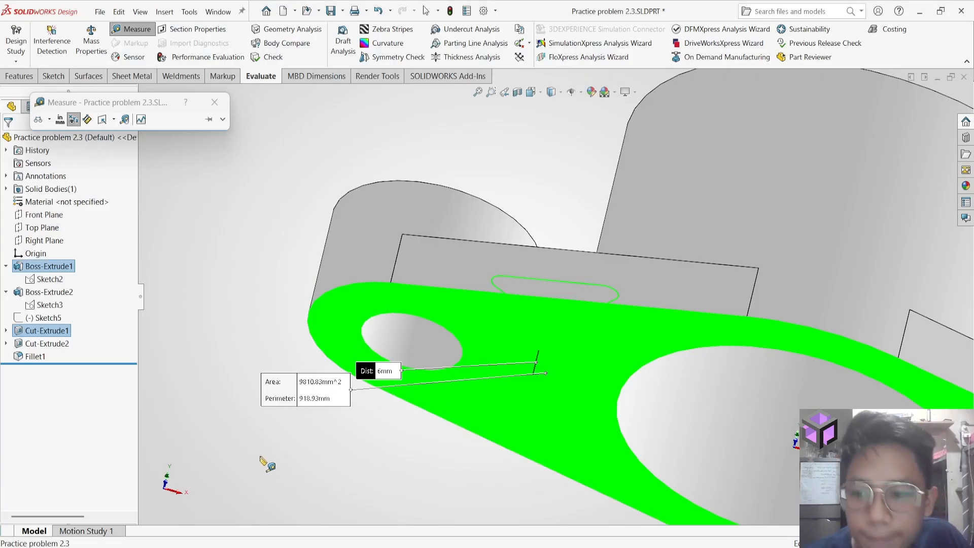
key(Escape)
Edit the pocket cut that leaves the web floor and reduce its blind depth by 3 mm to 16 mm
click(39, 330)
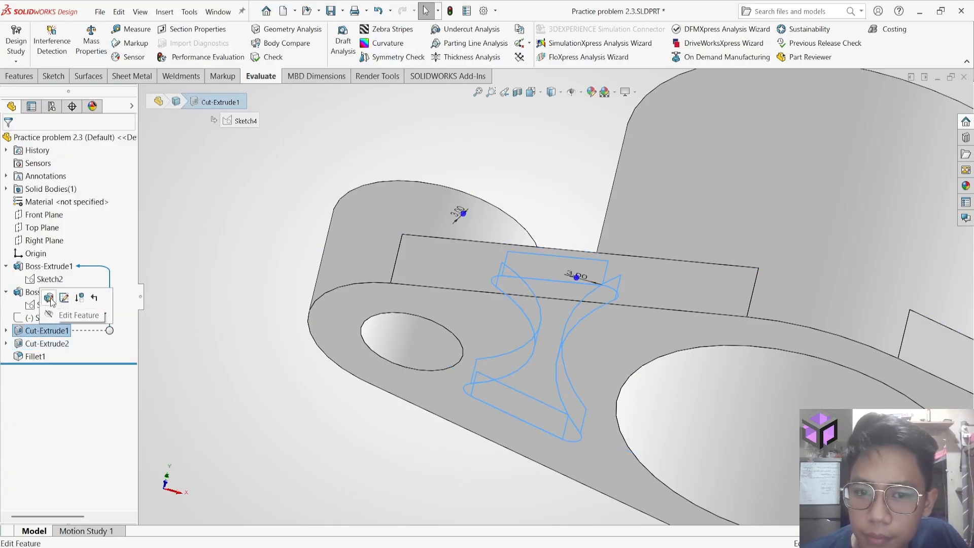
click(49, 298)
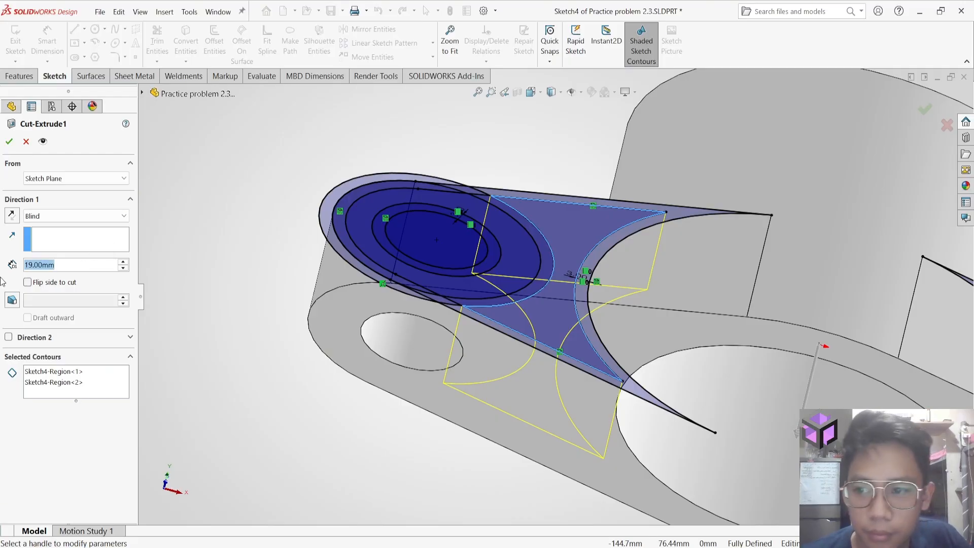
key(Right)
text(+3)
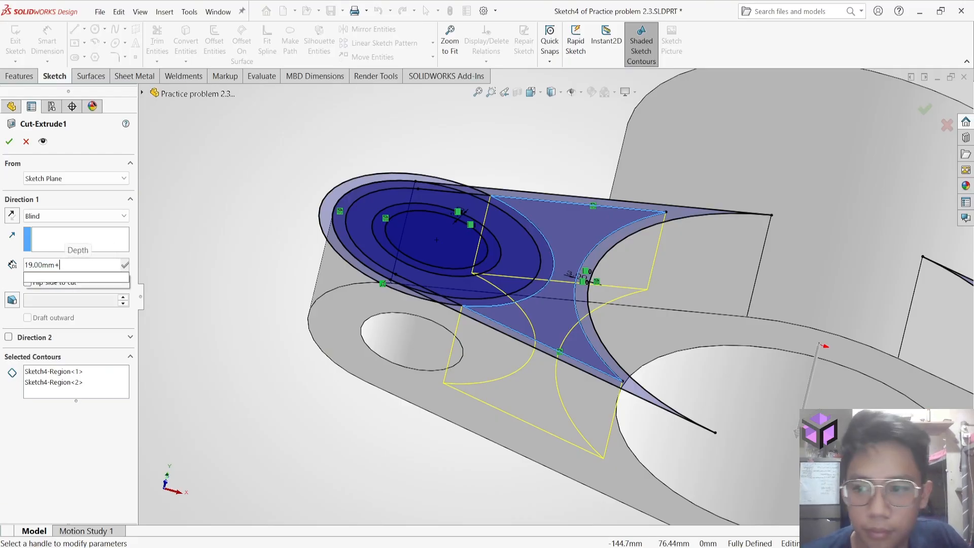
key(BackSpace)
key(BackSpace)
text(-3)
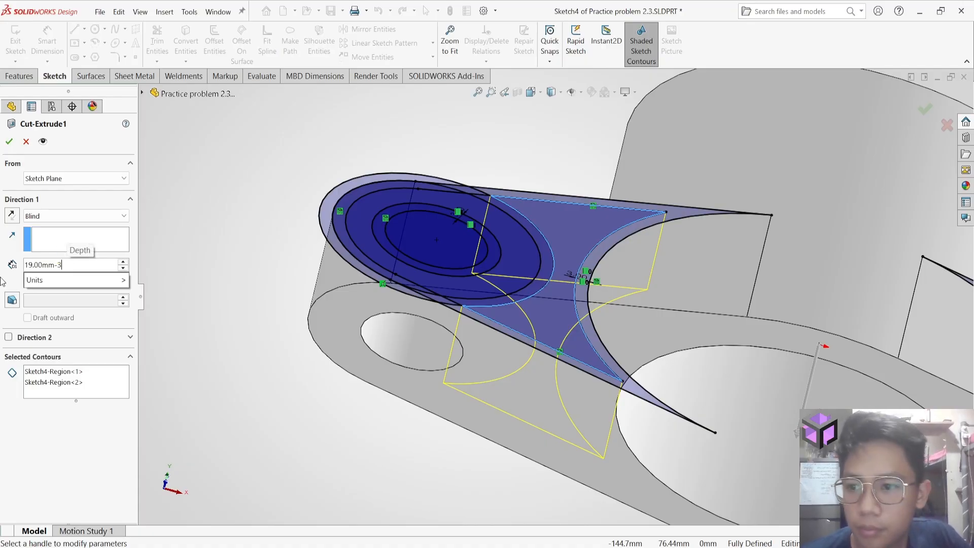
key(Return)
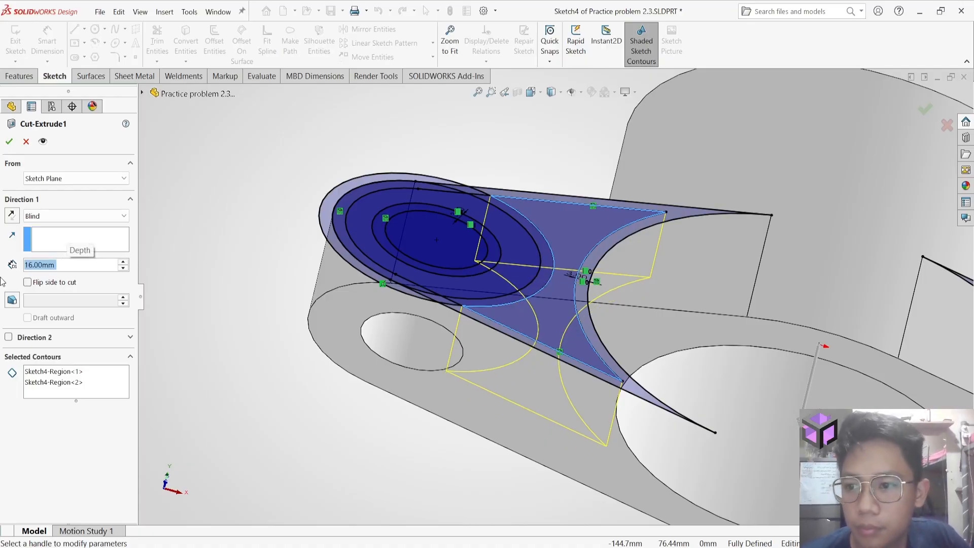
click(9, 140)
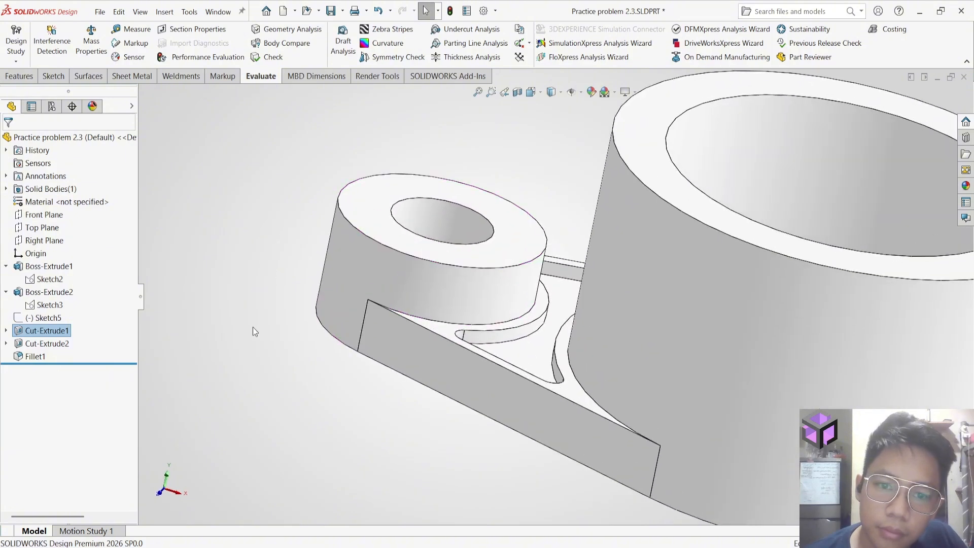
Measure the distance between the left pocket floor and the part's underside again and compare it with the PDF section view
click(205, 159)
click(133, 31)
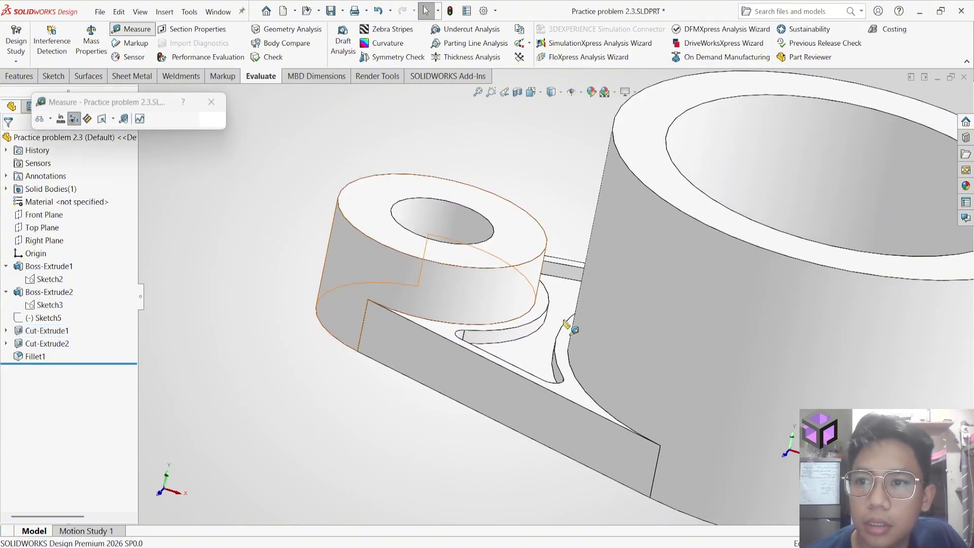
click(539, 359)
middle_drag(525, 416, 563, 299)
click(496, 472)
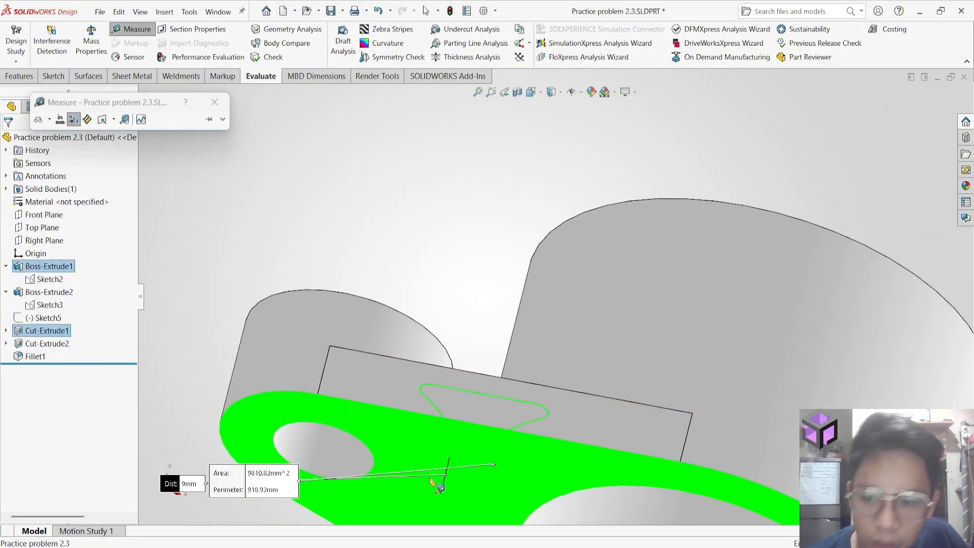
ctrl+middle_drag(334, 511, 352, 459)
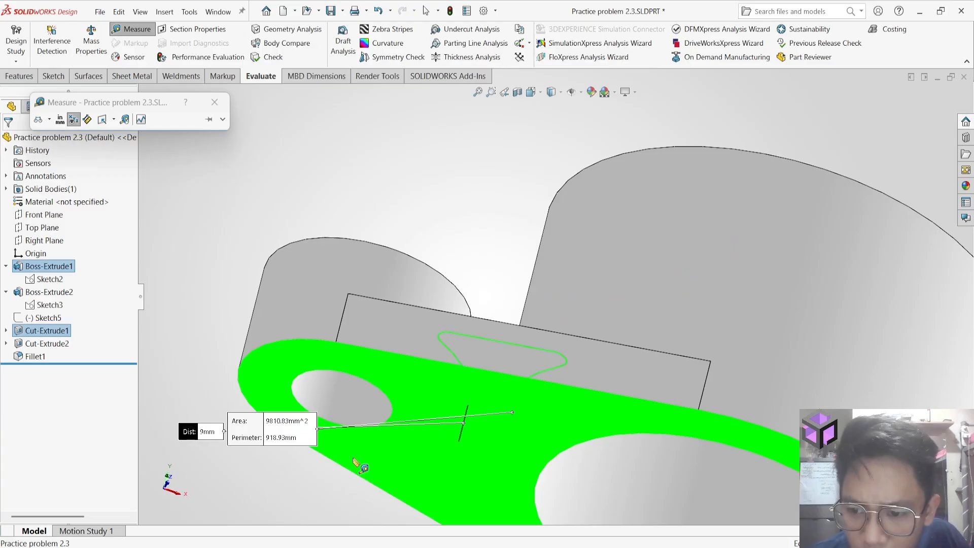
click(214, 101)
key(alt+Tab)
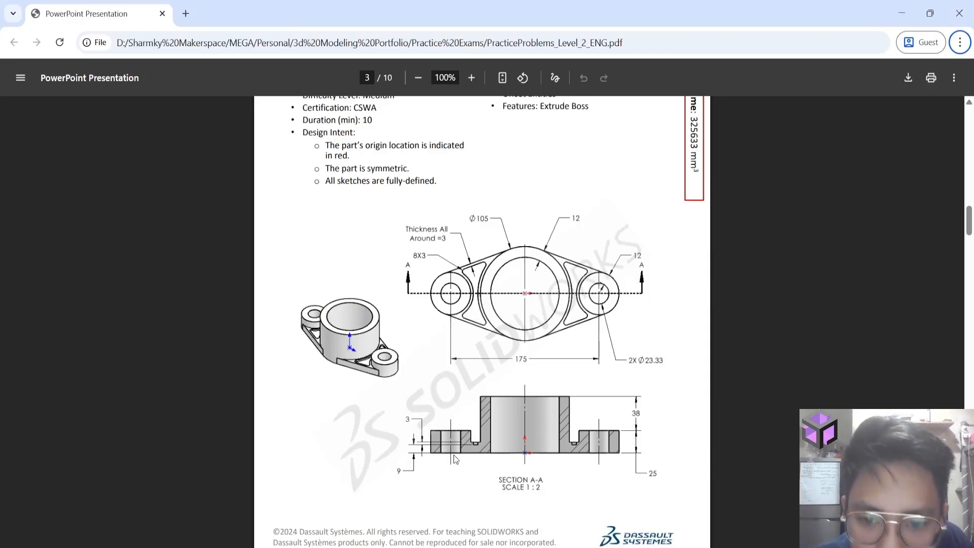
key(alt+Tab)
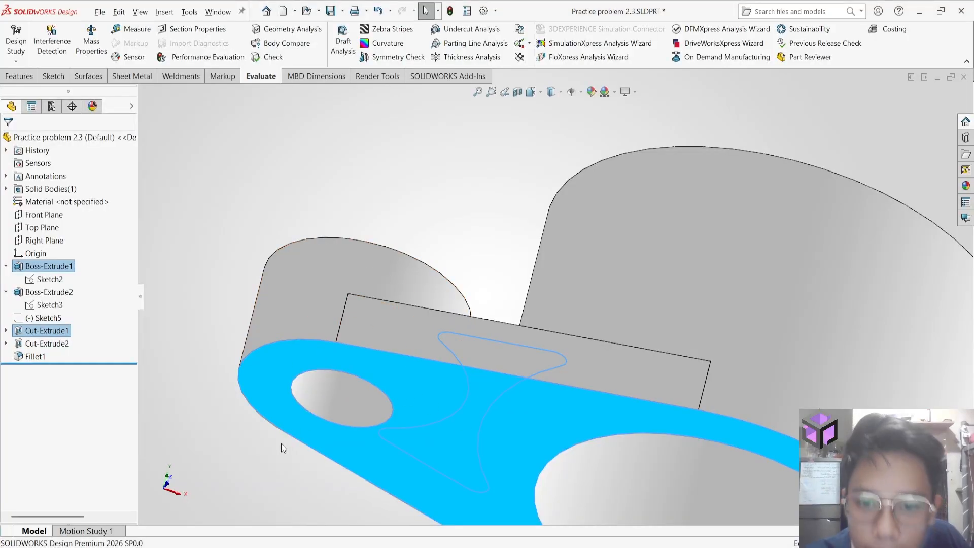
Measure the outer cylindrical face of the left boss and close the measurement
click(460, 154)
middle_drag(461, 153, 268, 157)
click(131, 29)
click(371, 325)
click(214, 103)
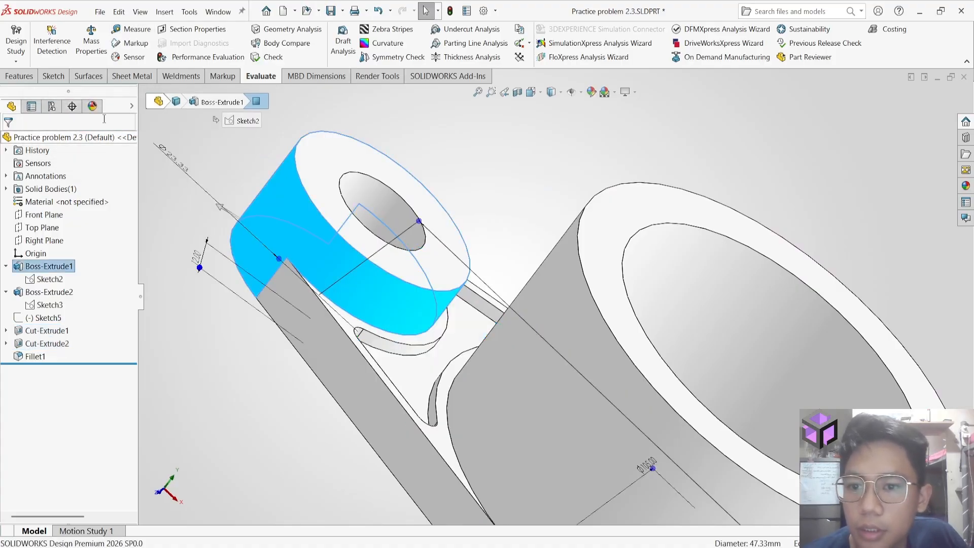
Evaluate the part's mass properties and compare its volume with the target volume in the PDF drawing
click(161, 108)
click(105, 57)
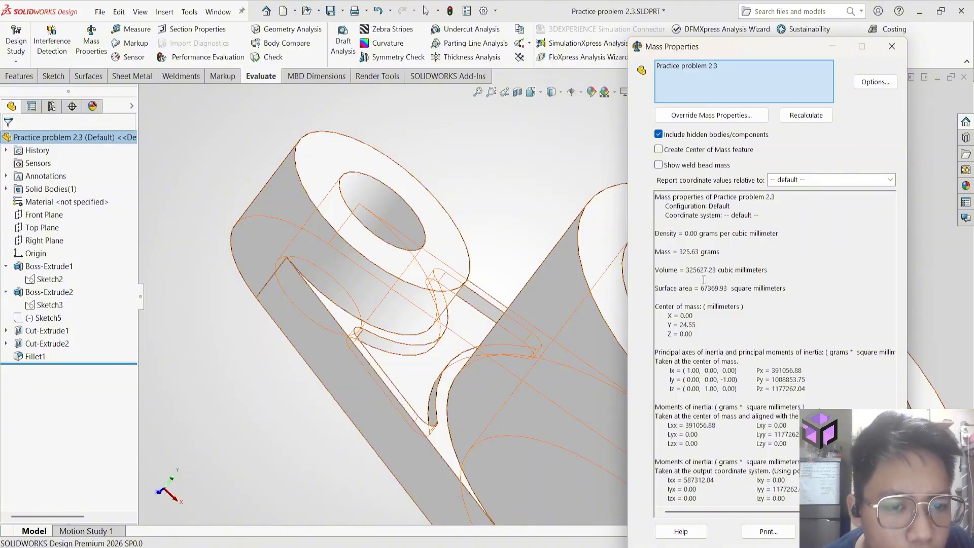
key(alt+Tab)
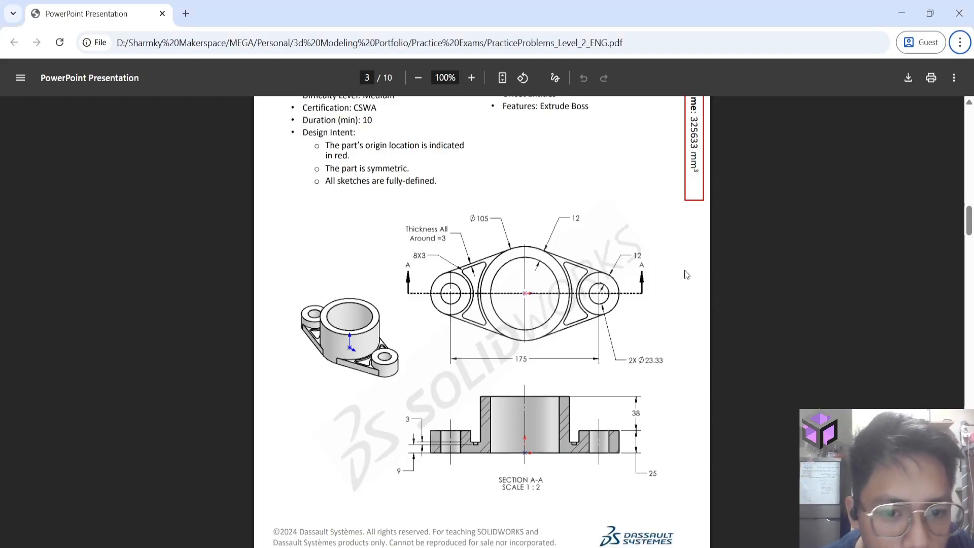
key(alt+Tab)
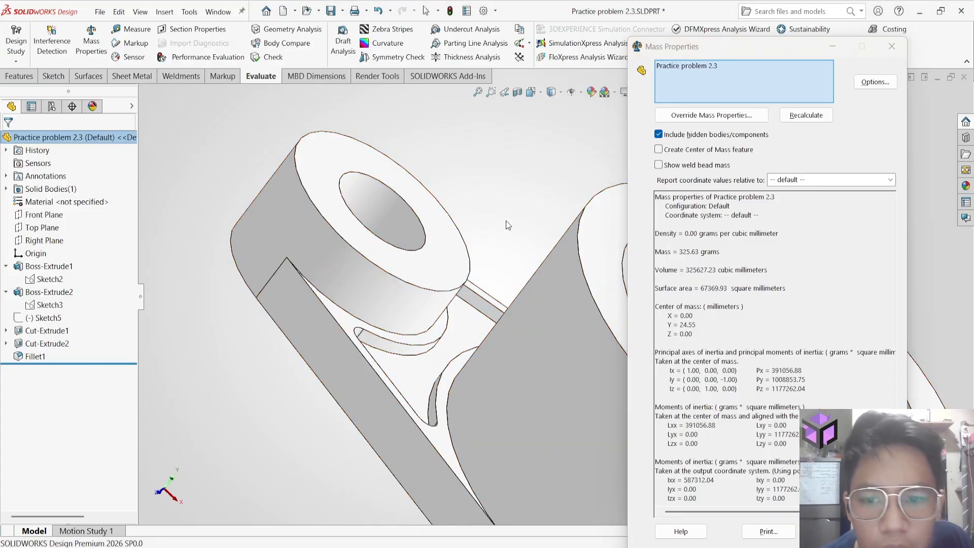
key(alt+Tab)
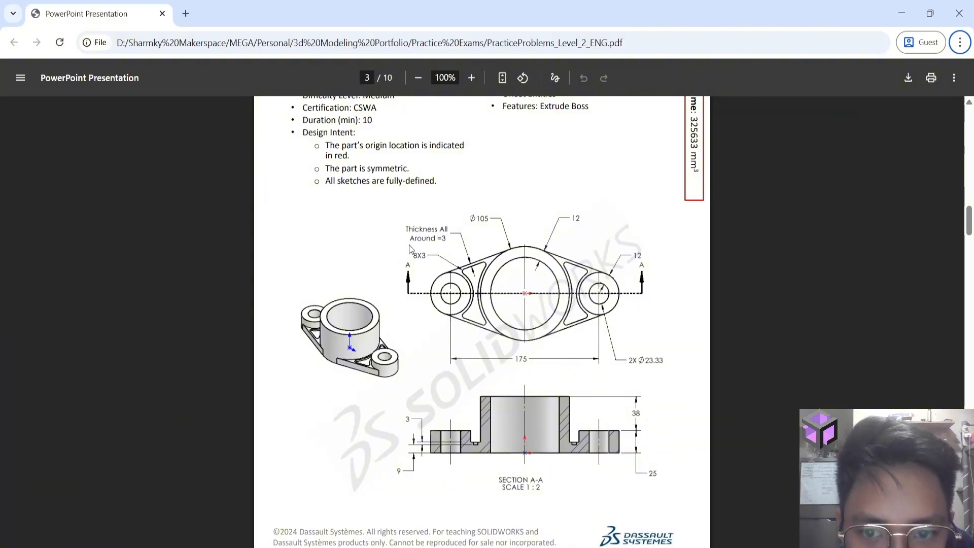
key(alt+Tab)
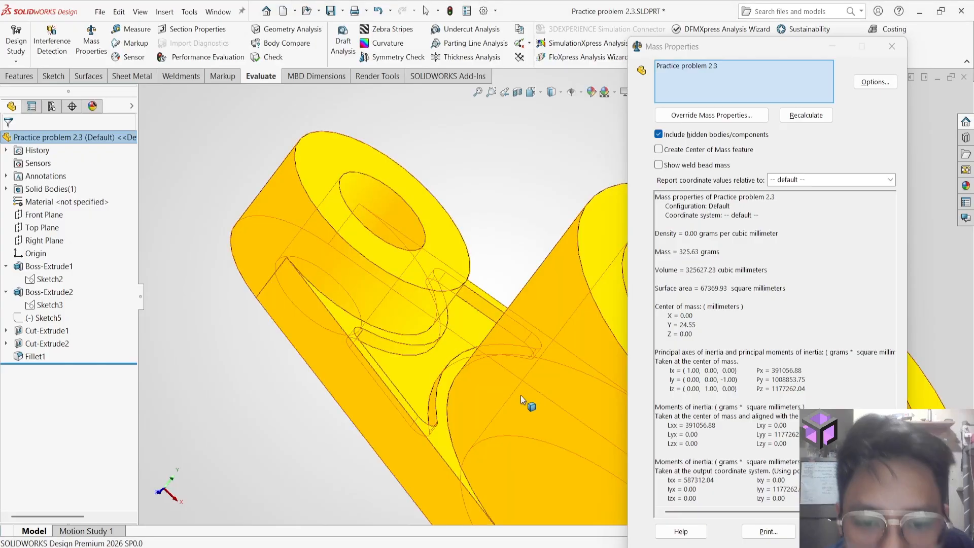
middle_drag(257, 432, 236, 403)
click(891, 47)
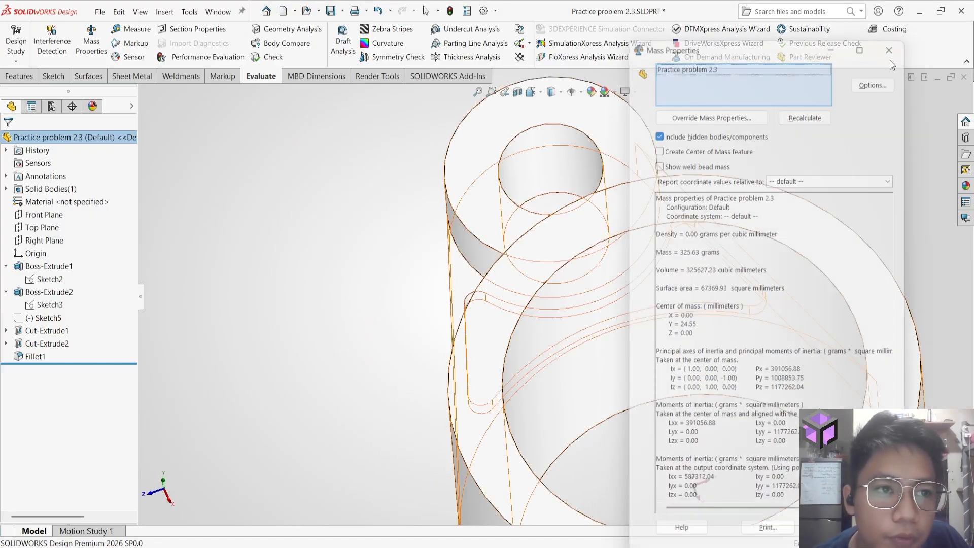
Inspect the pocket corner fillets on the model and compare them with the PDF drawing and its volume note
middle_drag(733, 233, 412, 317)
key(ctrl+7)
middle_drag(667, 384, 113, 362)
click(35, 356)
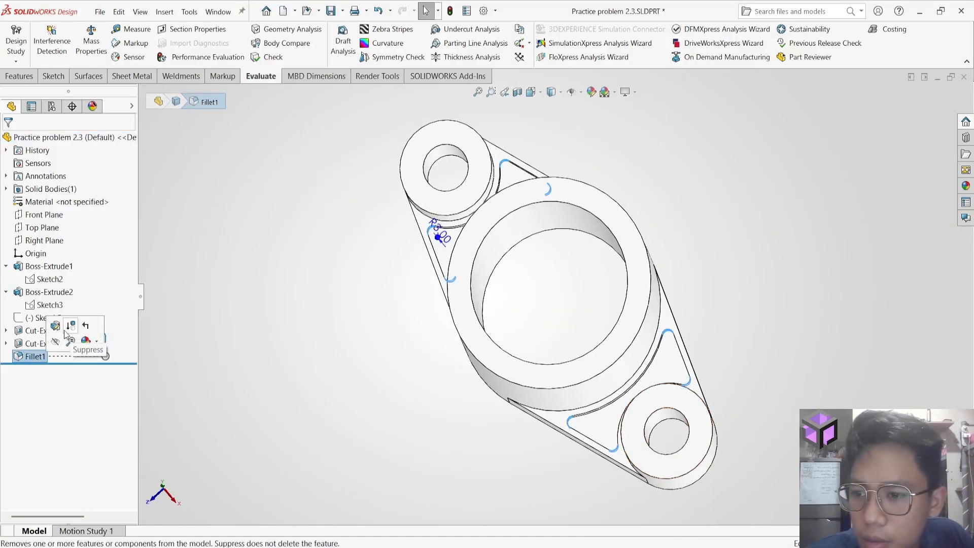
middle_drag(355, 287, 419, 259)
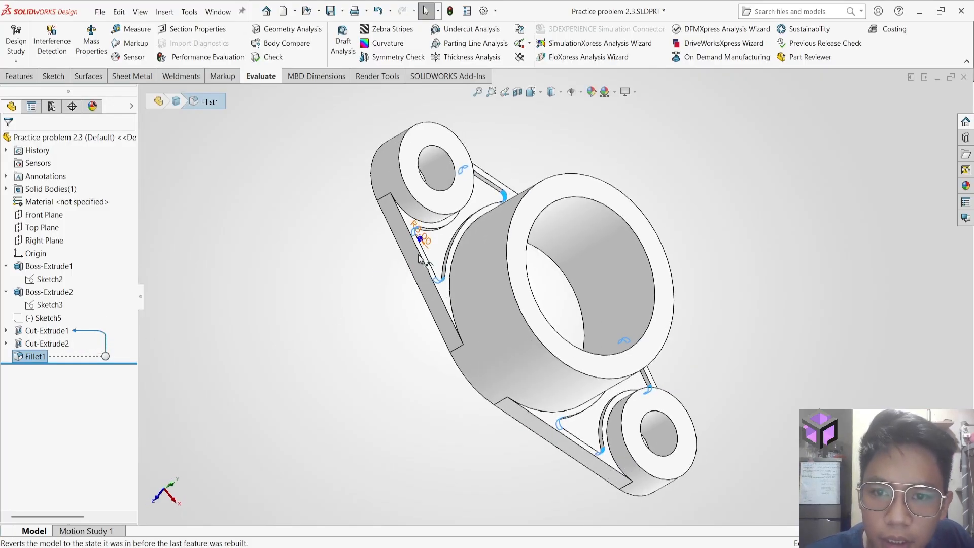
key(alt+Tab)
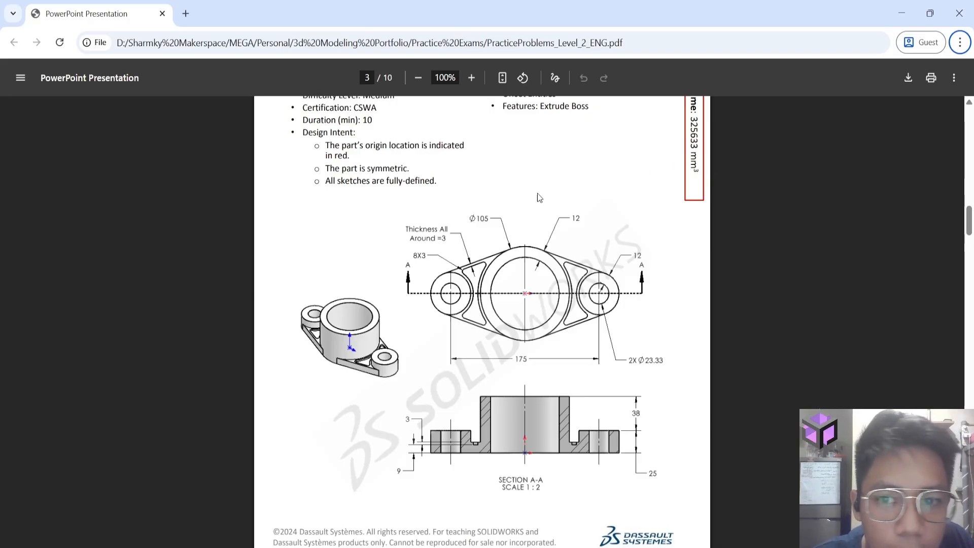
drag(973, 223, 972, 220)
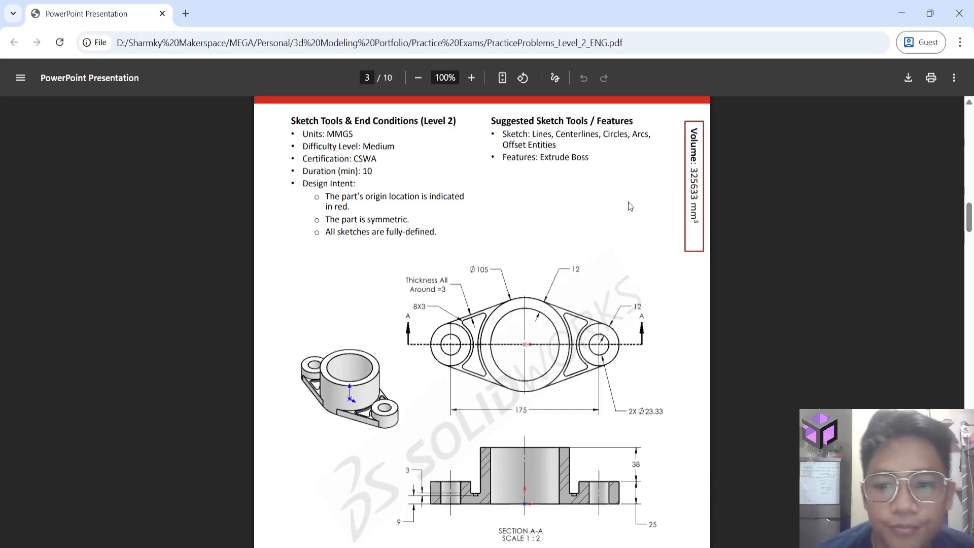
key(alt+Tab)
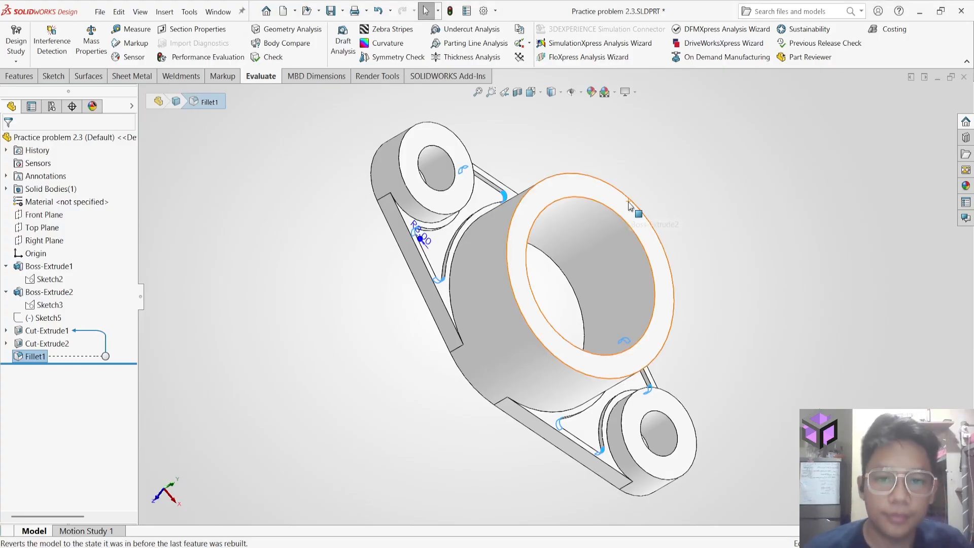
Clear the fillet selection, orient the bracket to the isometric view, and save the part
click(762, 306)
mouse_move(723, 297)
middle_down()
mouse_move(687, 247)
mouse_move(721, 279)
middle_up()
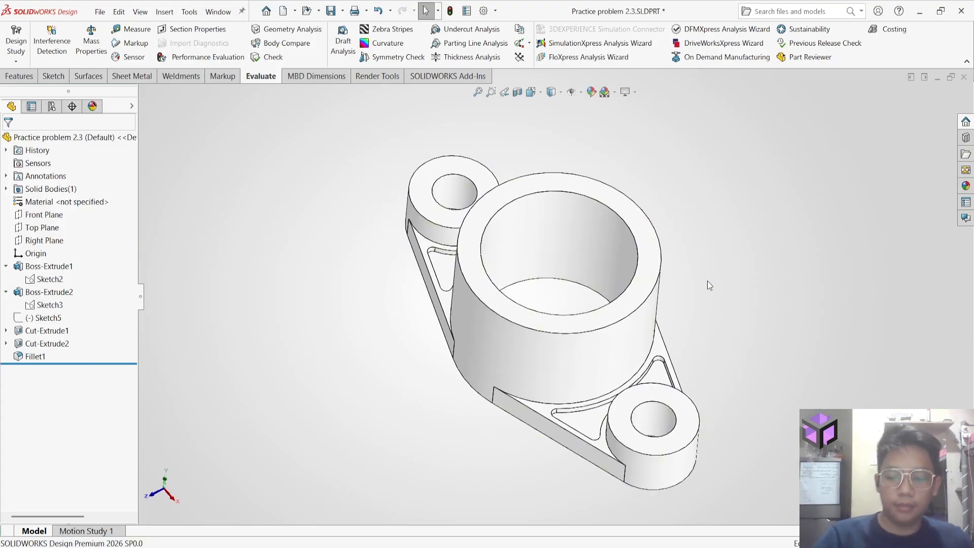
key(ctrl+7)
key(ctrl+s)
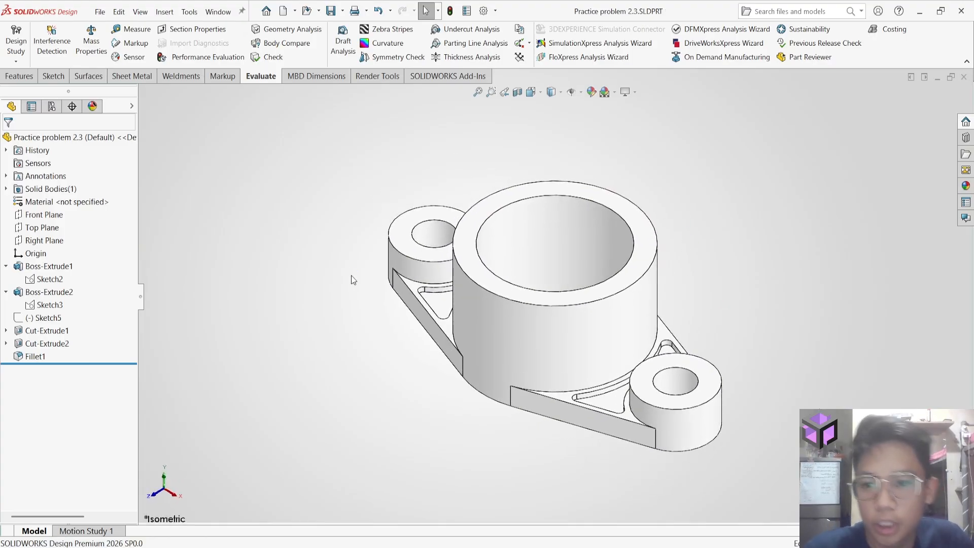